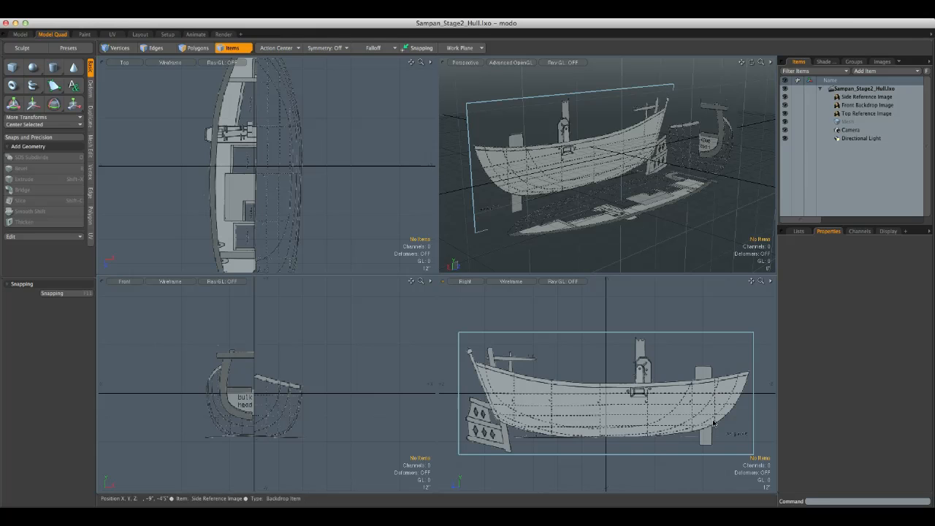
alt+drag(308, 409, 315, 404)
scroll(315, 405, up, 5)
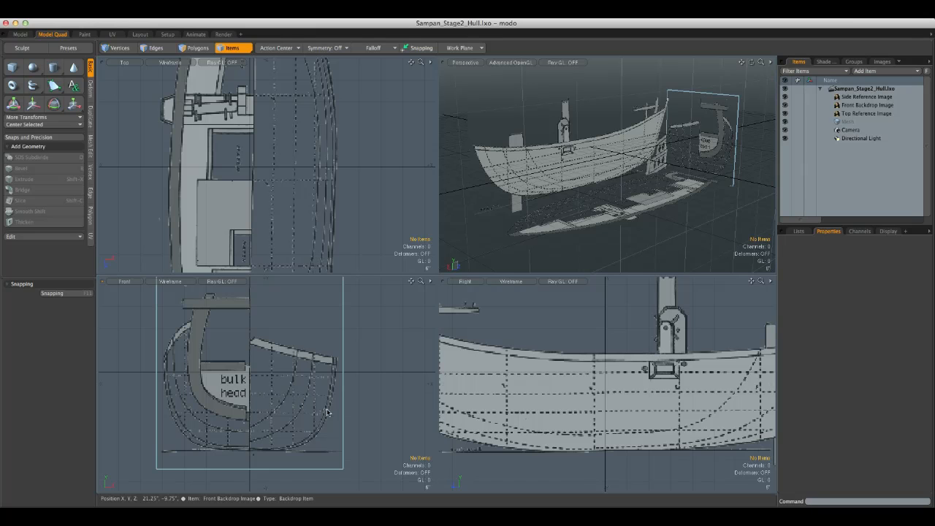
key(alt)
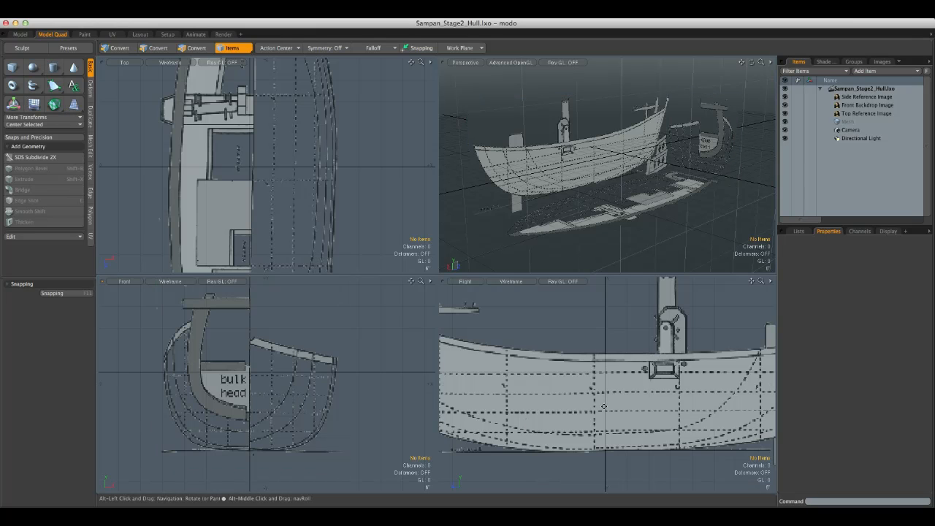
ctrl+alt+drag(604, 409, 583, 405)
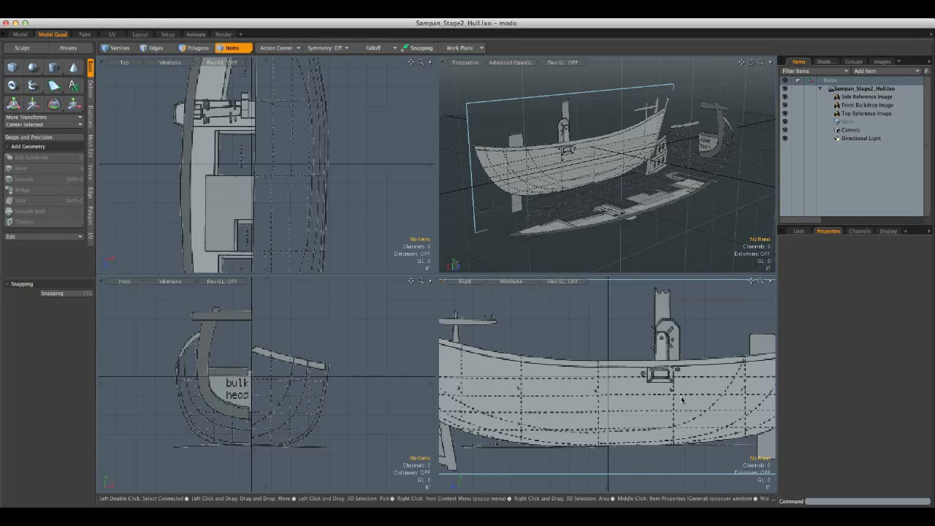
mouse_move(649, 399)
ctrl+alt+mouse_down()
mouse_move(629, 399)
mouse_move(666, 401)
mouse_move(648, 398)
ctrl+alt+mouse_up()
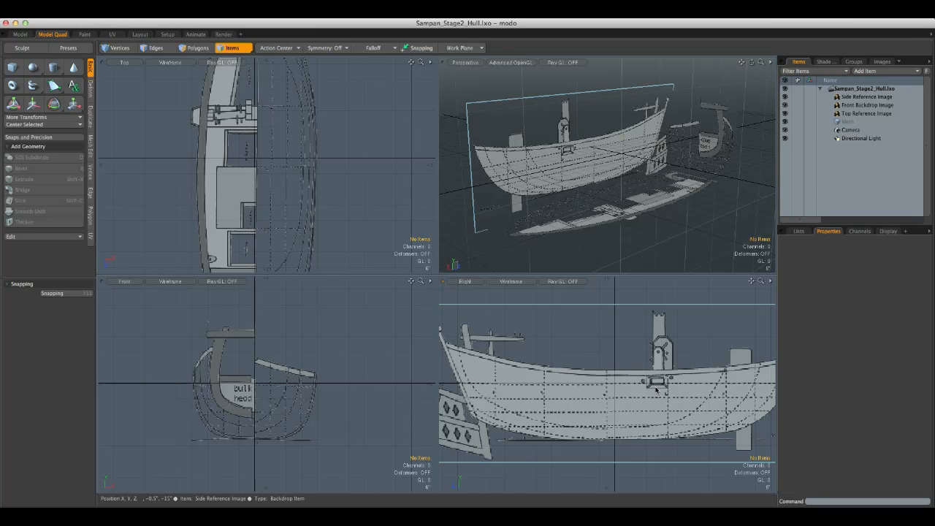
scroll(655, 389, down, 4)
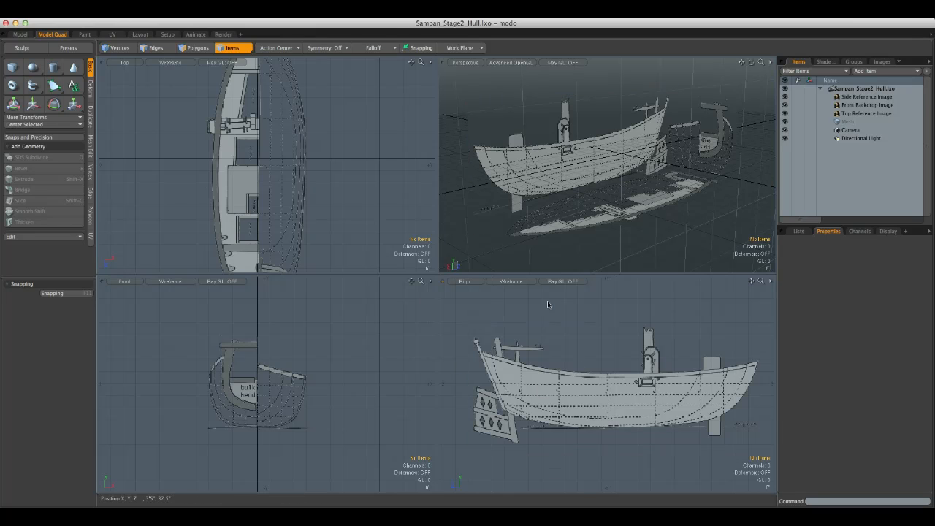
Step: Create a cube in the Mesh item enclosing the hull in the reference images, about 3'10.25" wide, 35.75" high and 11'4.25" long
click(846, 122)
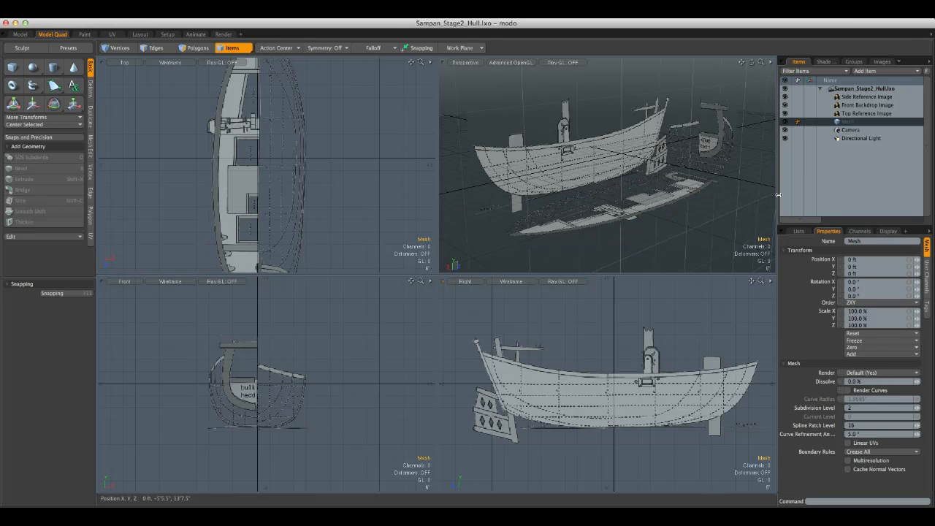
click(12, 67)
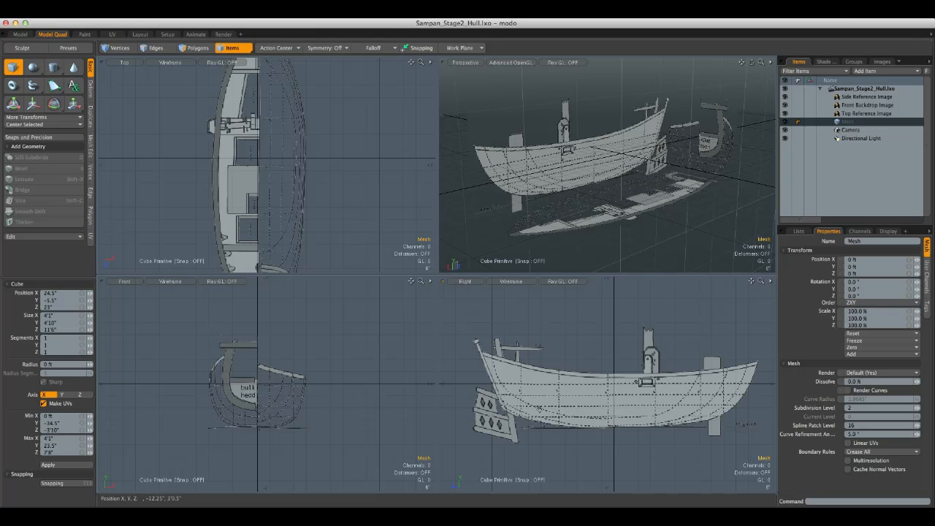
alt+shift+drag(582, 402, 567, 396)
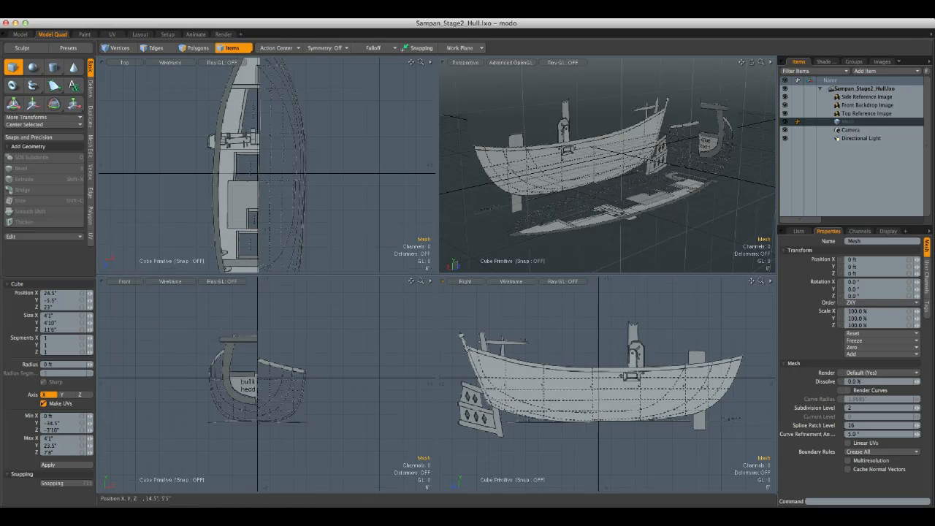
drag(463, 349, 744, 422)
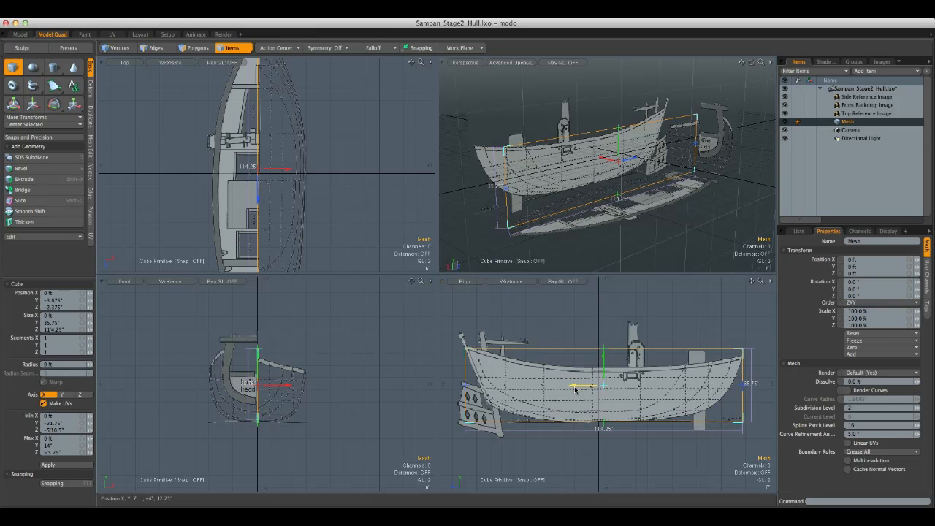
drag(260, 384, 210, 384)
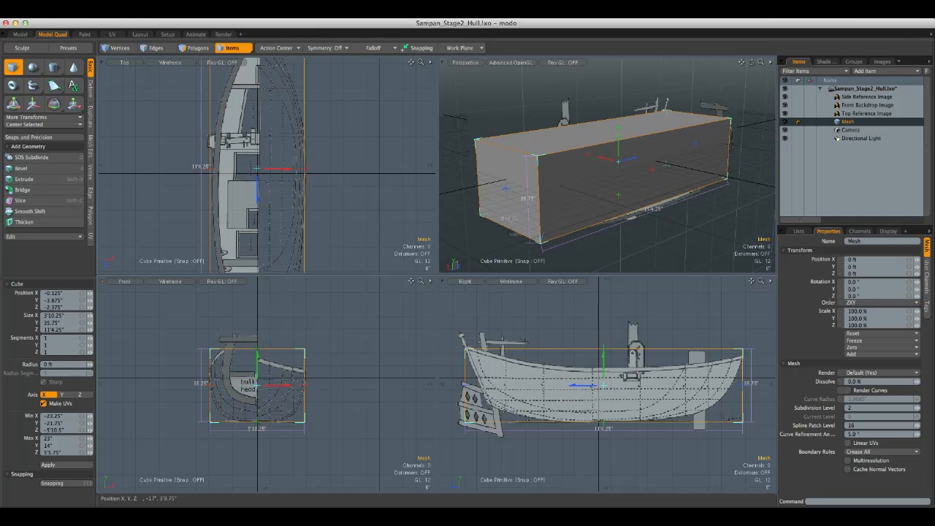
Step: Divide the box into 7 segments along its Z length and finish the cube
click(91, 354)
click(90, 354)
click(90, 355)
click(91, 354)
click(90, 354)
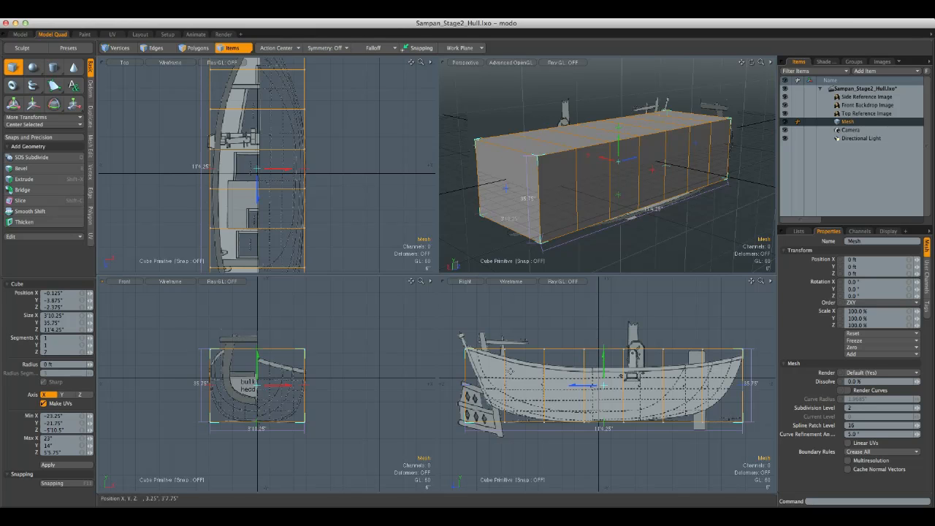
key(space)
click(543, 314)
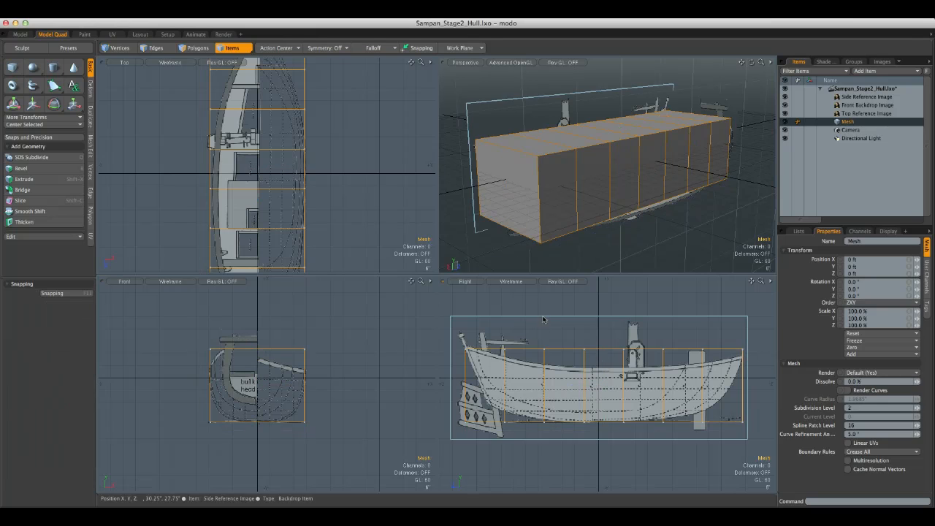
Step: Rename the mesh item as Hull and deselect it
click(848, 122)
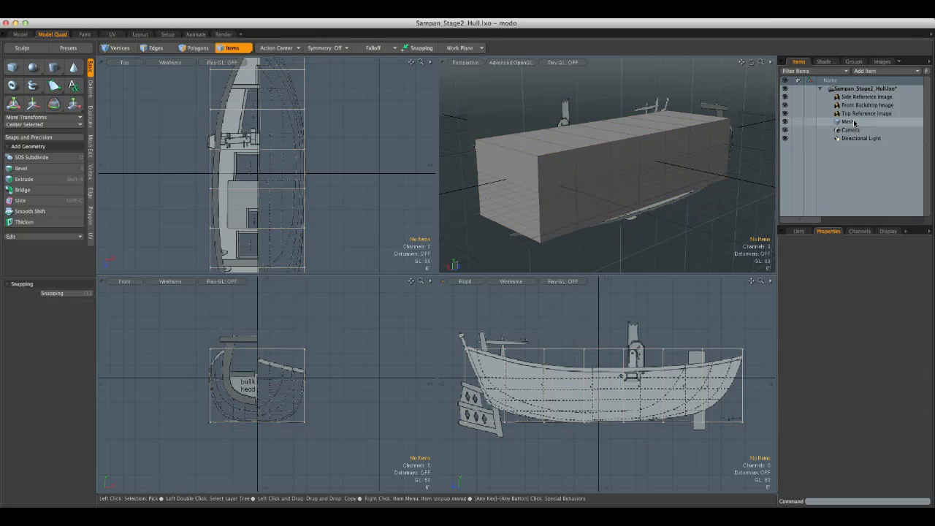
double_click(852, 122)
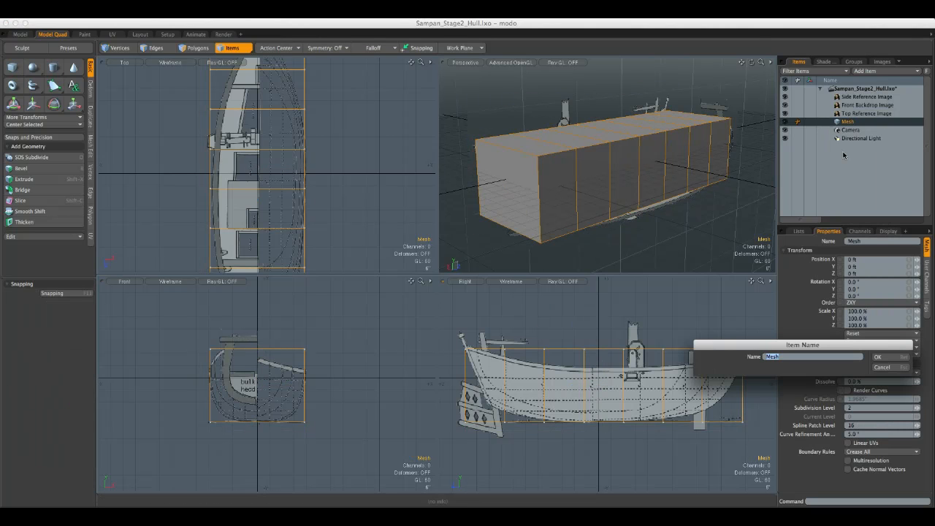
text(Hull)
key(Return)
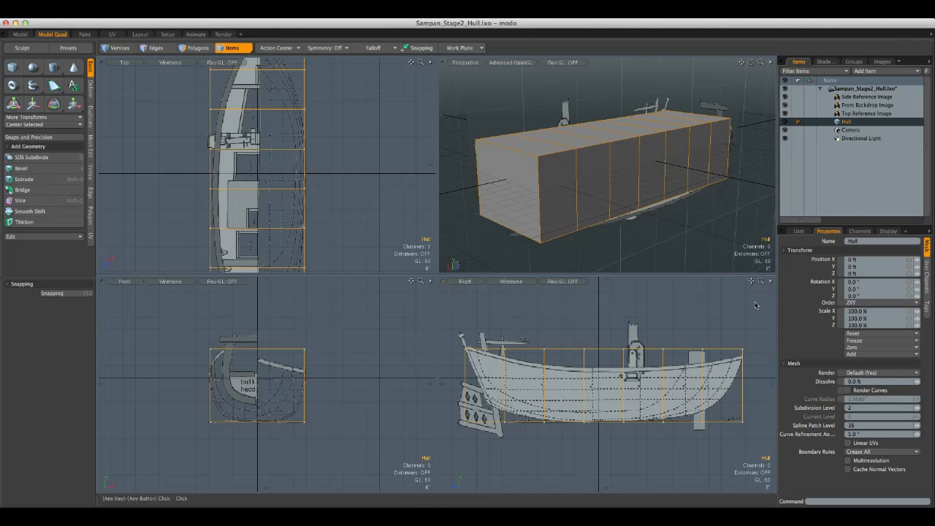
click(600, 304)
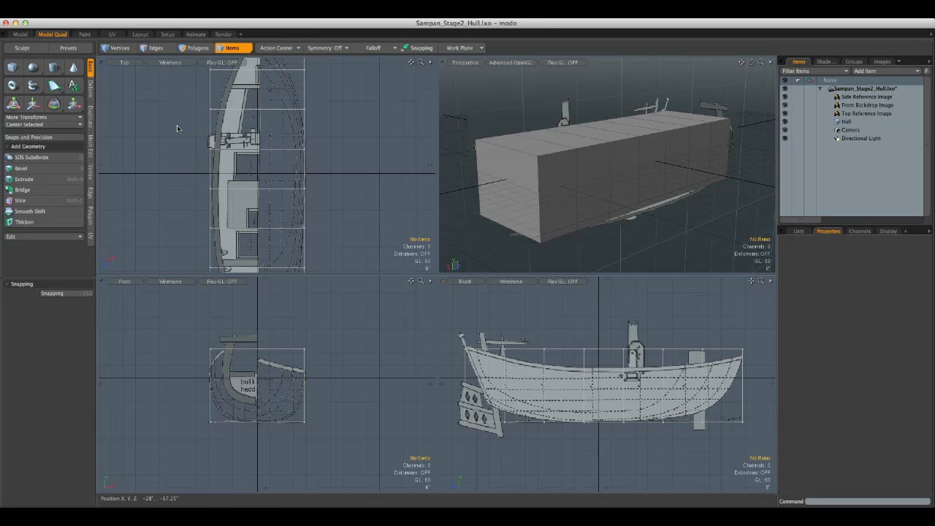
click(121, 48)
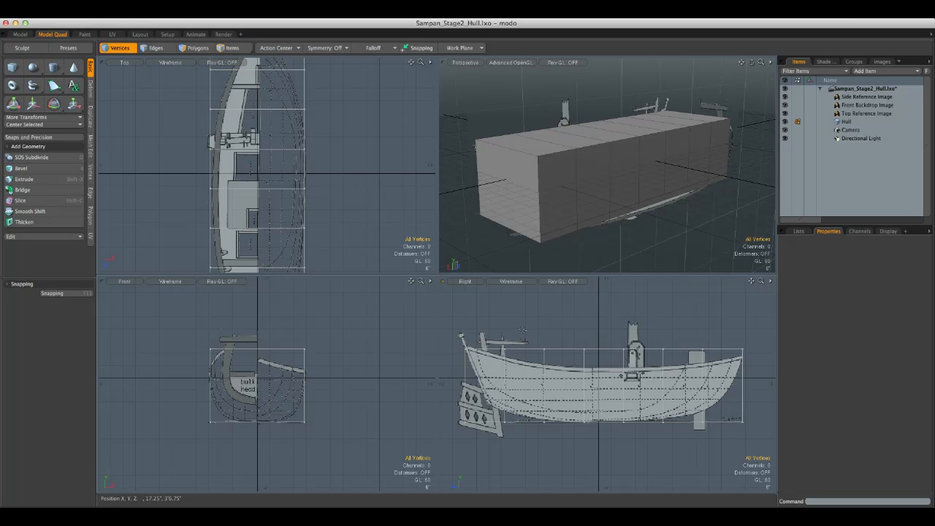
mouse_move(518, 332)
right_down()
mouse_move(491, 362)
mouse_move(503, 340)
right_up()
click(515, 332)
Step: Align the two interior edge loops nearest the stern with the reference station lines, shifting the first about 0.5" toward the bow
click(152, 47)
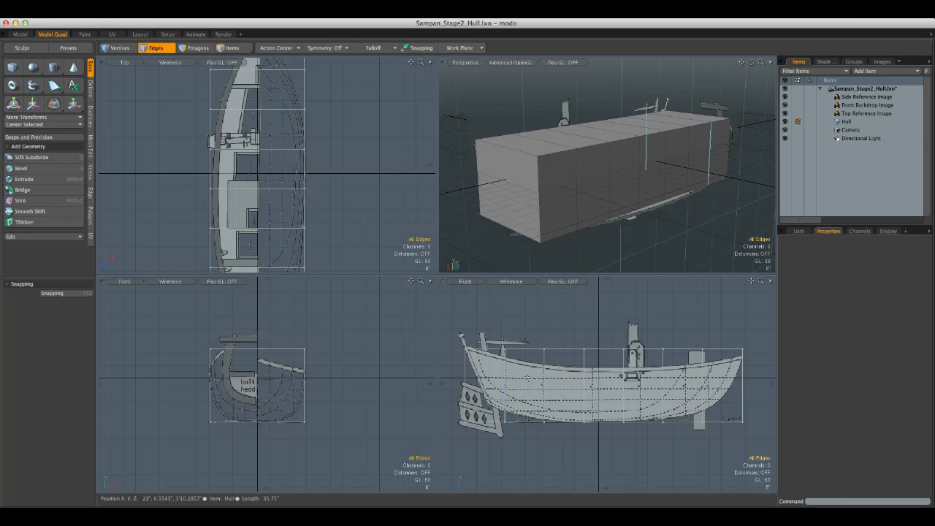
double_click(504, 369)
key(w)
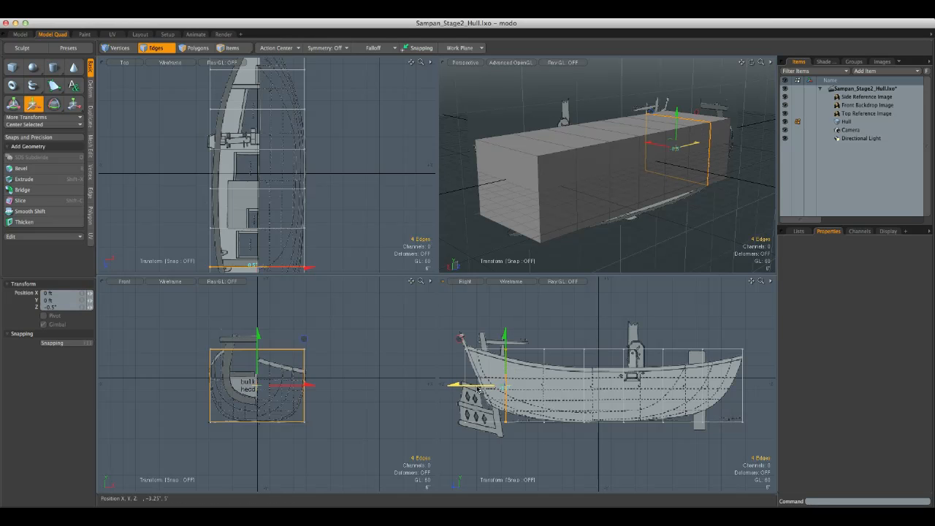
key(space)
double_click(544, 370)
key(w)
click(523, 381)
key(space)
Step: Move the third and fourth edge loops from the stern toward the bow, onto their station lines in the side reference
double_click(584, 385)
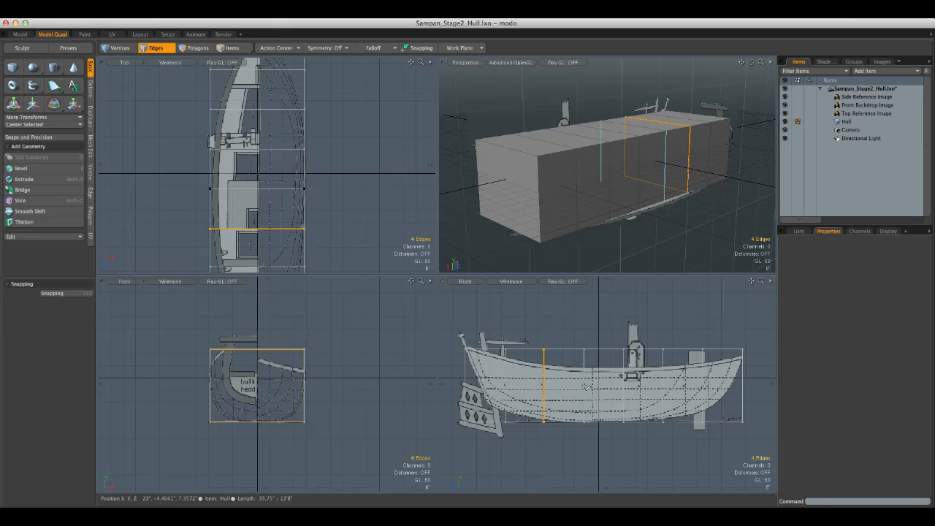
key(w)
drag(565, 384, 574, 368)
key(space)
double_click(625, 386)
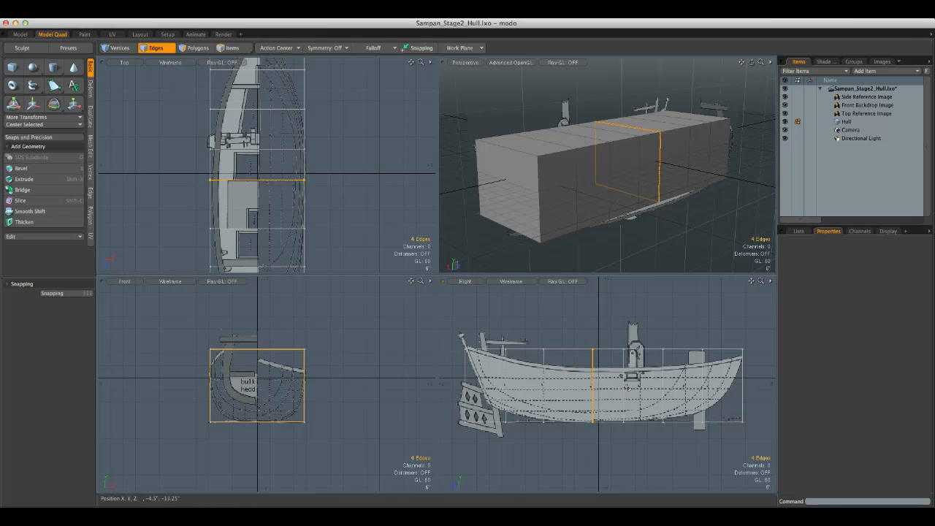
key(w)
drag(628, 382, 652, 377)
key(space)
Step: Move the fifth edge loop onto its station line and shift the sixth about 3" toward the bow
double_click(661, 379)
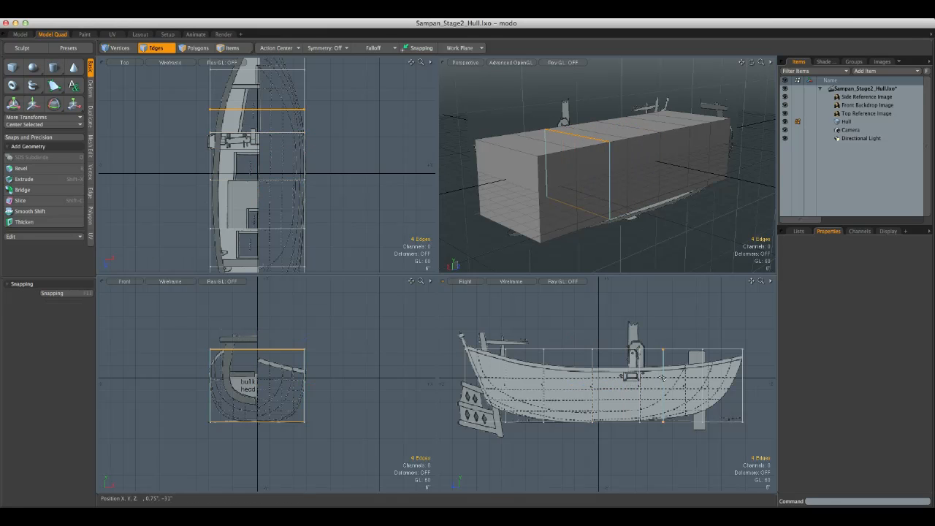
key(w)
drag(663, 378, 691, 371)
key(space)
double_click(702, 380)
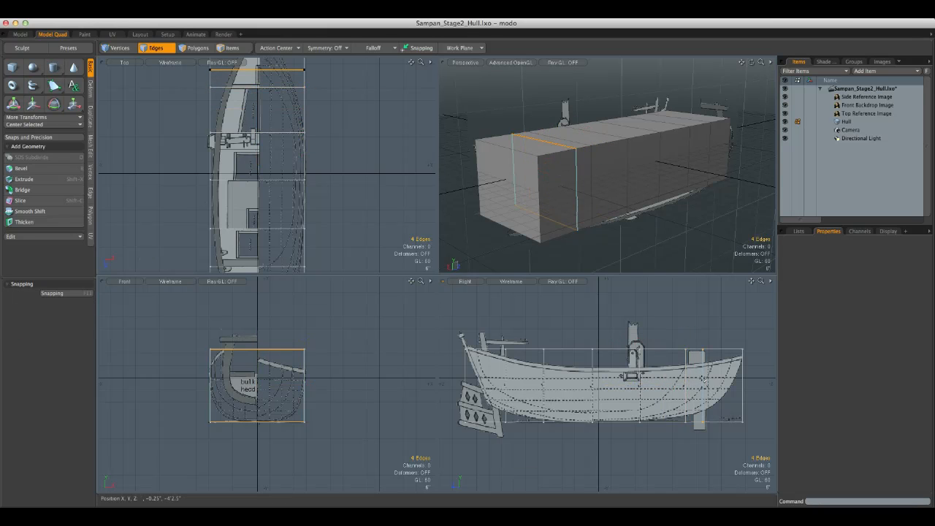
key(w)
drag(685, 389, 690, 388)
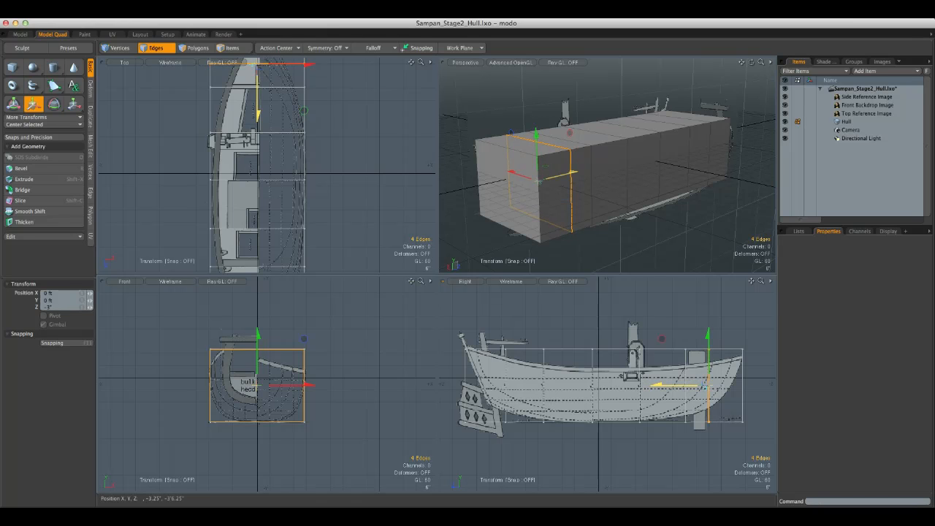
key(space)
click(556, 321)
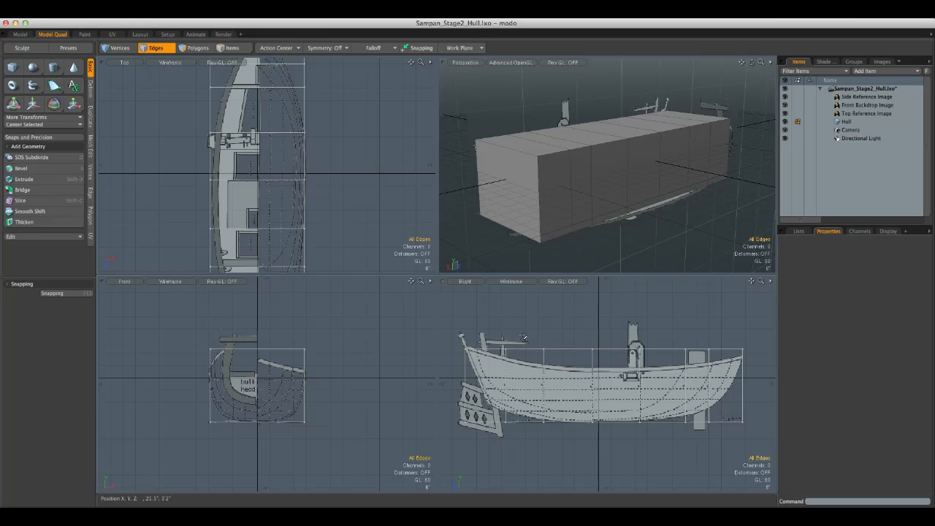
Step: Lower the upper vertex pair of the first interior section from the stern about 5.75" onto the hull's top edge
scroll(498, 333, up, 2)
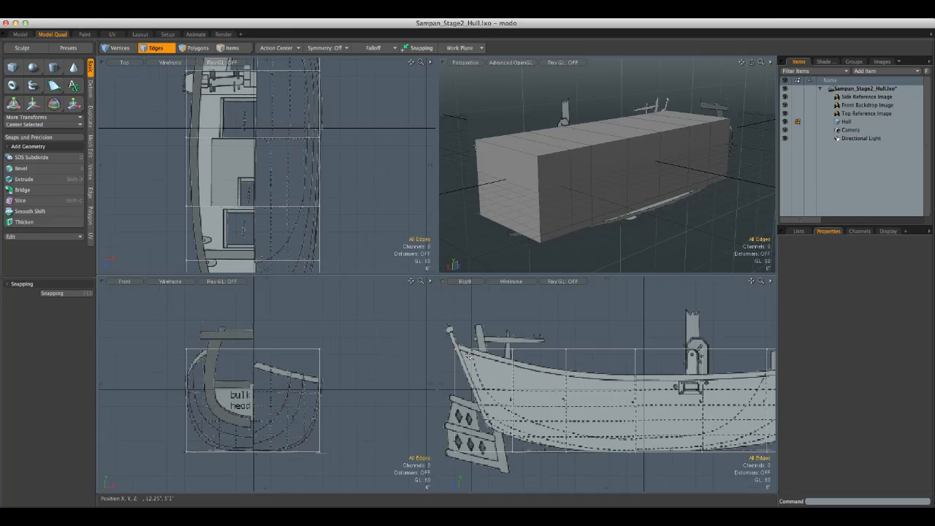
click(512, 350)
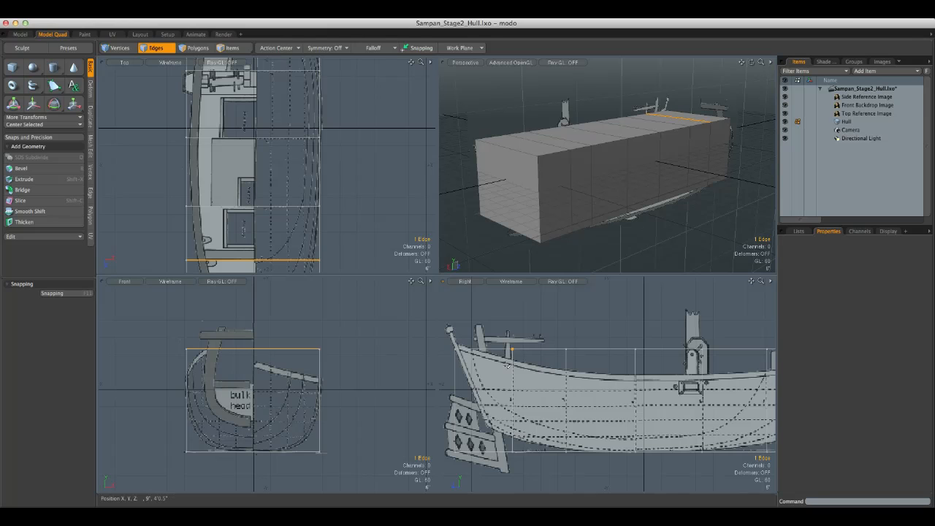
click(117, 48)
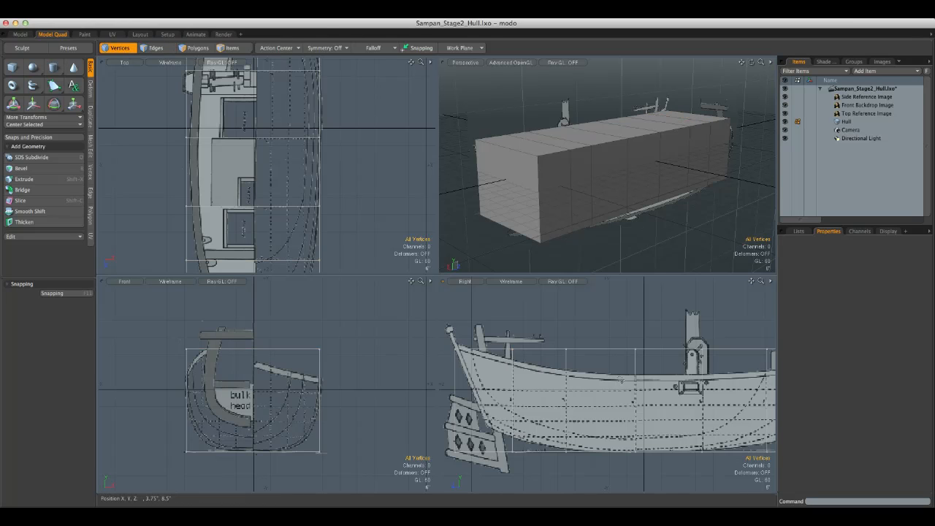
right_drag(508, 342, 519, 354)
key(w)
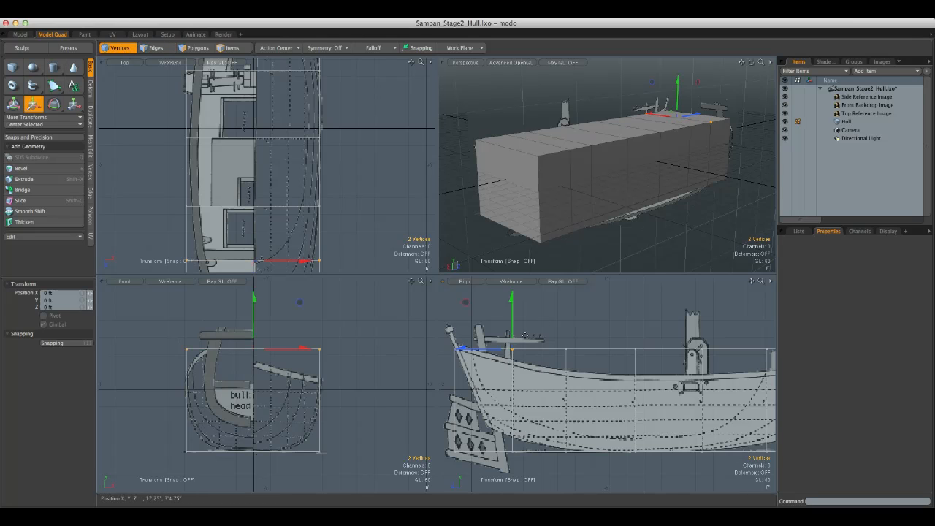
drag(513, 316, 513, 329)
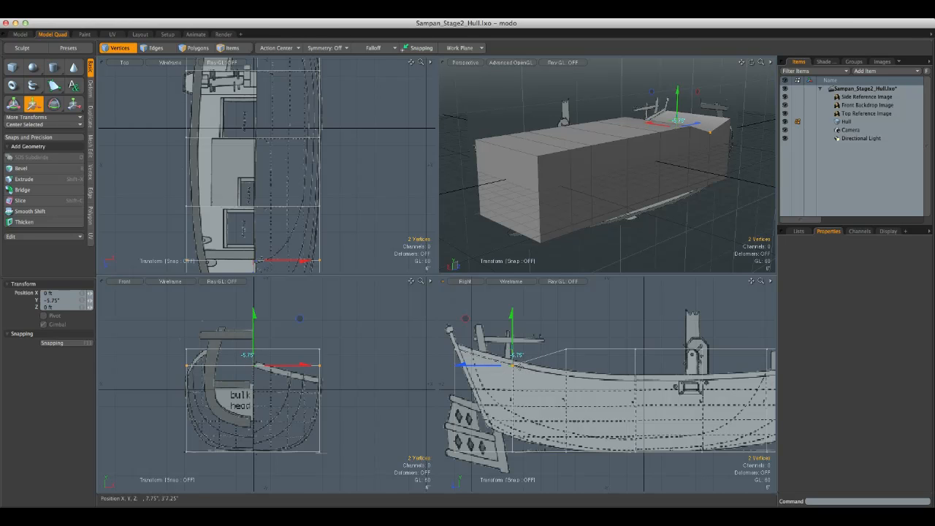
drag(253, 315, 253, 312)
key(q)
Step: Lower the upper vertex pair of the second interior section from the stern onto the hull's top edge
right_drag(551, 318, 581, 358)
key(w)
drag(567, 315, 567, 341)
key(q)
click(595, 309)
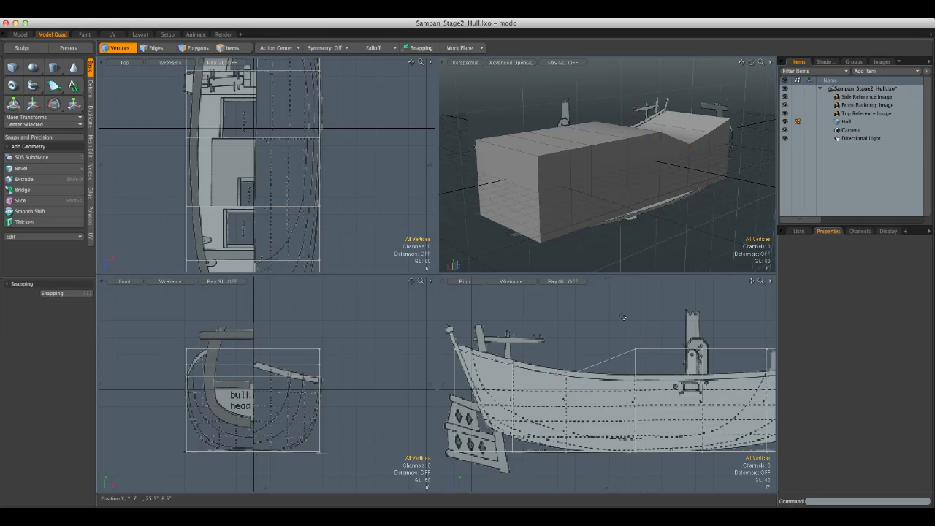
Step: Lower the upper vertex pair of the third interior section, near midship, about 11.25" onto the hull's top edge
alt+shift+drag(652, 311, 525, 292)
right_drag(516, 334, 496, 365)
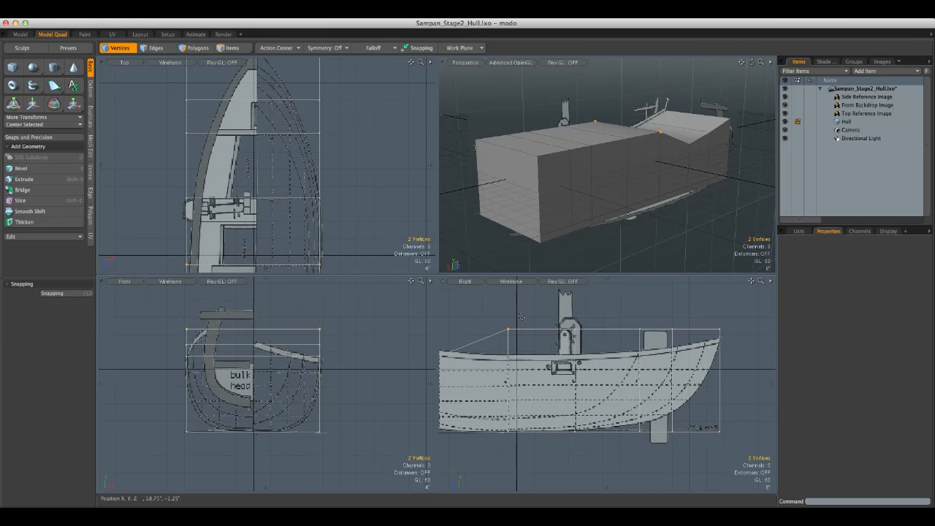
key(w)
drag(508, 313, 507, 310)
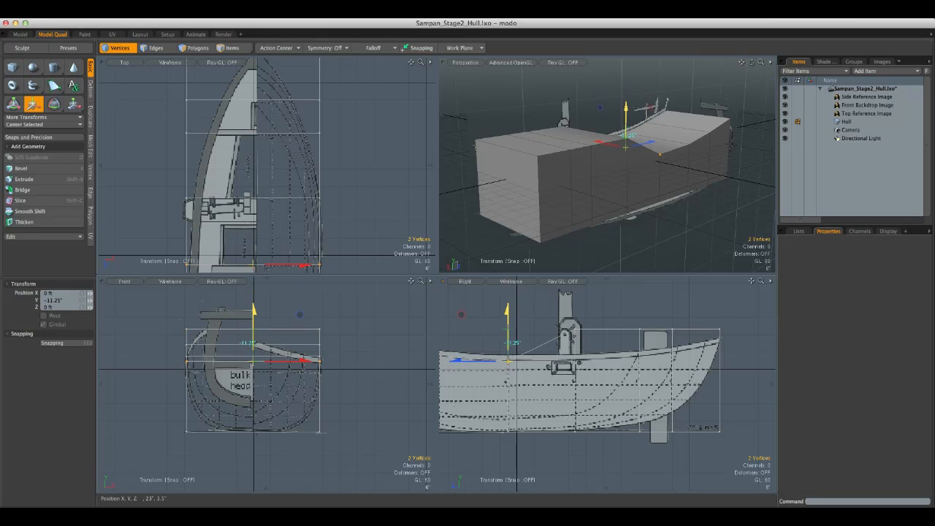
key(q)
click(584, 305)
Step: Lower the upper vertex pair of the fourth interior section, below the mast support, about 11" onto the hull's top edge
right_drag(587, 339, 584, 337)
key(w)
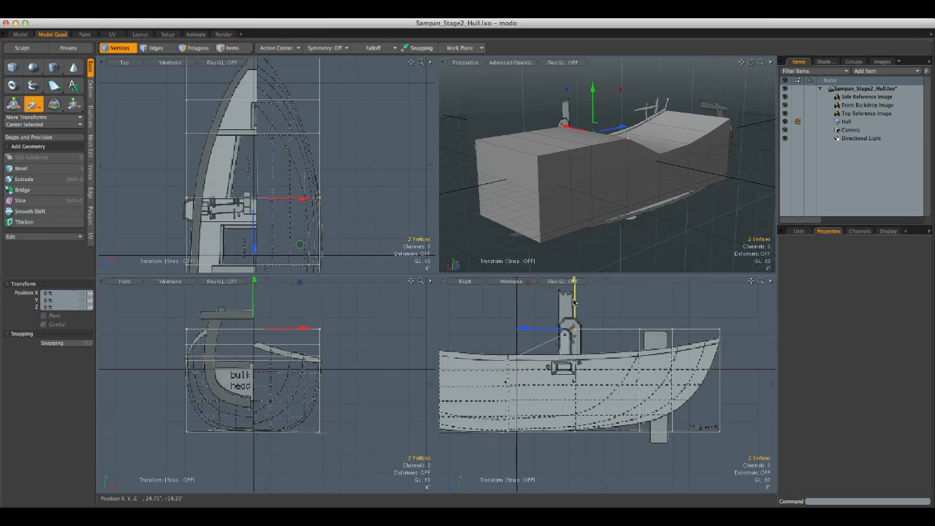
drag(575, 303, 575, 335)
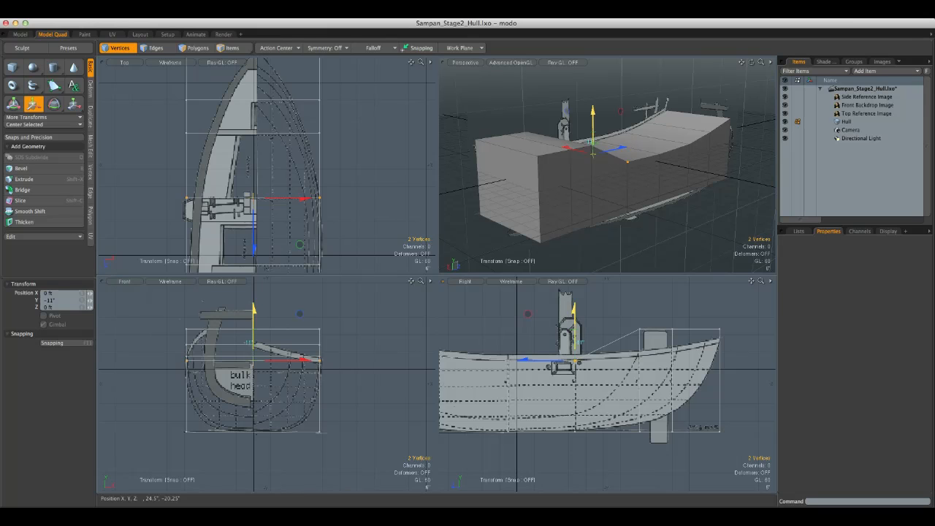
Step: Lower the upper vertex pair of the fifth interior section from the stern about 9.5" onto the hull's top edge
key(q)
click(625, 311)
alt+drag(637, 314, 547, 321)
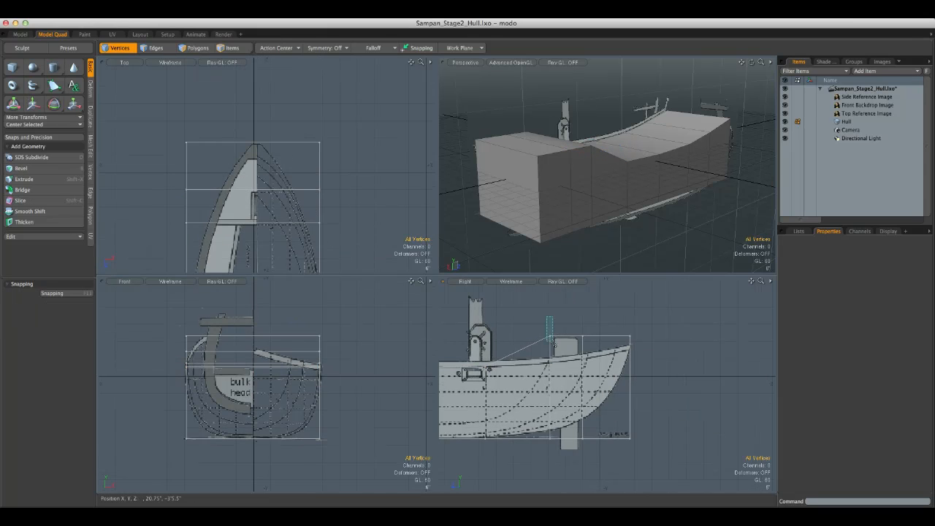
key(w)
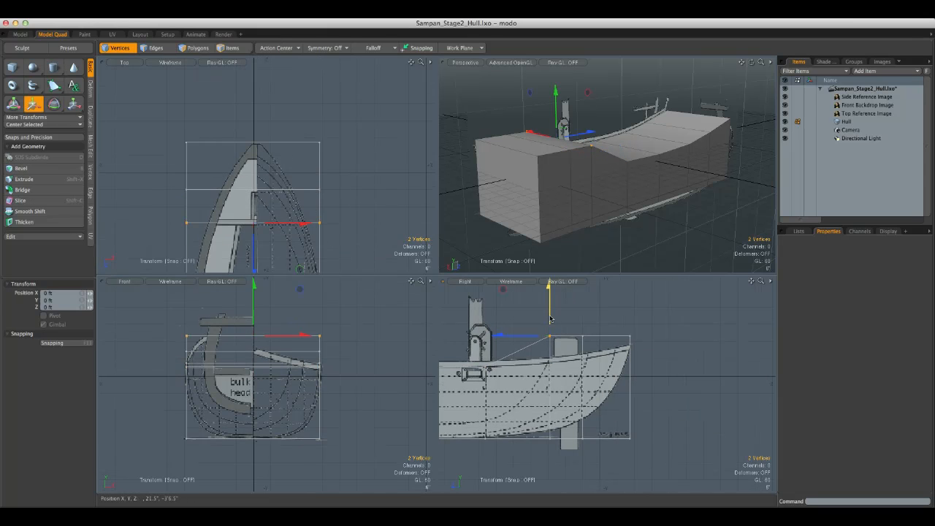
drag(550, 314, 549, 339)
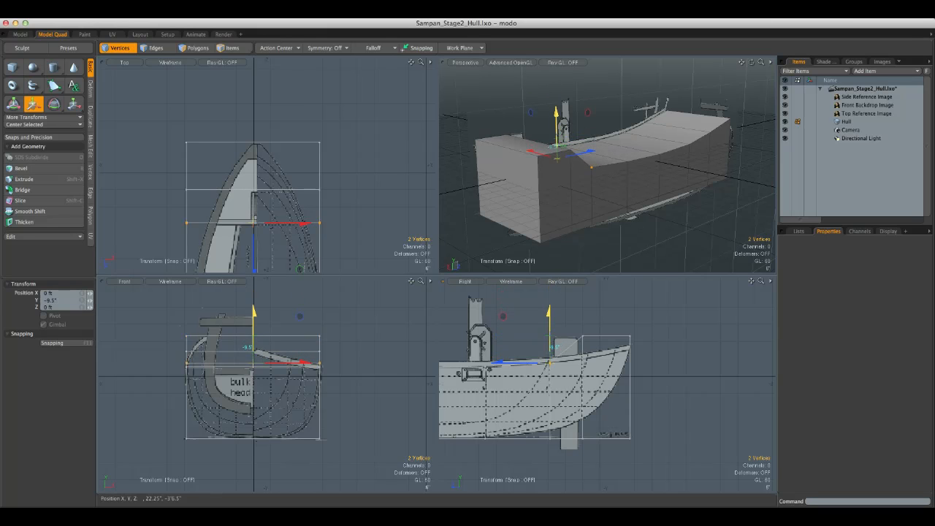
Step: Lower the upper vertex pair of the sixth interior section, nearest the bow, about 6" onto the hull's top edge
key(q)
click(579, 320)
right_drag(586, 346, 587, 346)
key(w)
drag(583, 310, 583, 333)
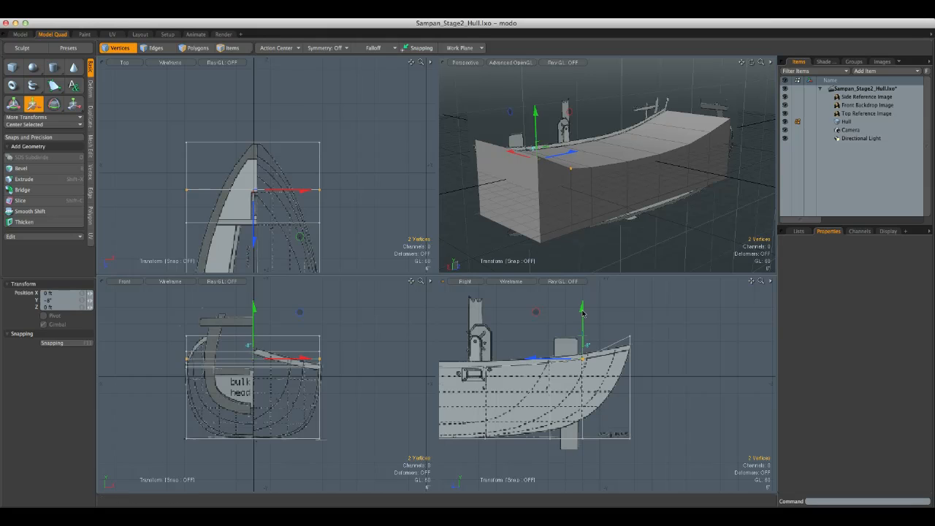
Step: Lower the upper vertex pair at the bow end of the box onto the tip of the hull's top edge
key(q)
right_drag(638, 348, 640, 350)
key(w)
drag(629, 292, 629, 306)
key(q)
click(688, 313)
Step: Raise the lower vertex pair of the first interior section from the stern onto the hull's bottom curve
alt+drag(705, 174, 687, 157)
alt+shift+drag(555, 381, 763, 315)
alt+shift+drag(583, 347, 525, 370)
right_drag(517, 409, 483, 383)
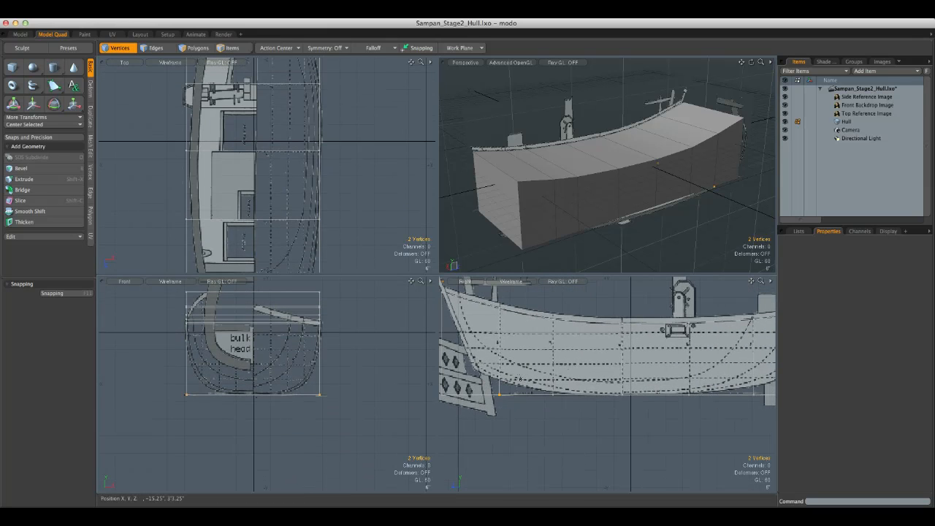
key(w)
drag(498, 368, 499, 355)
Step: Raise the lower vertex pair of the second interior section from the stern slightly onto the hull's bottom curve
key(q)
right_drag(538, 410, 566, 390)
key(w)
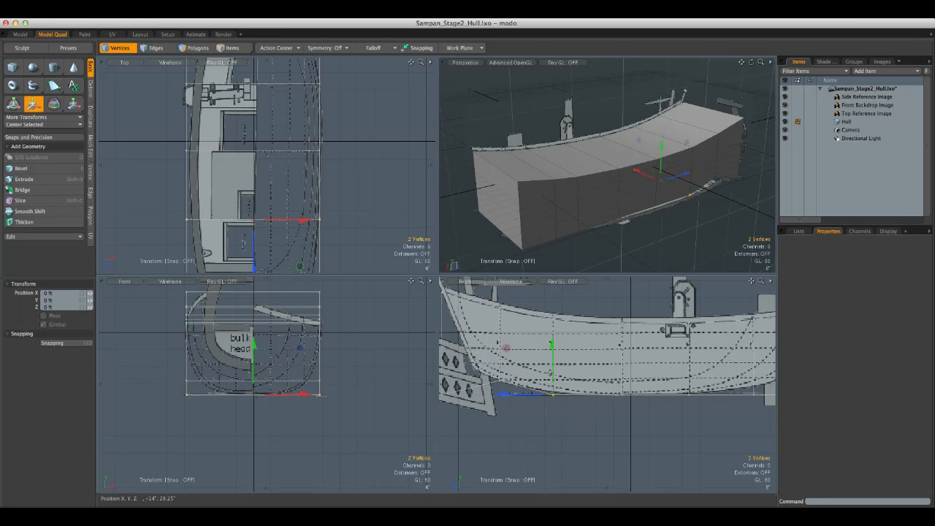
key(q)
click(631, 421)
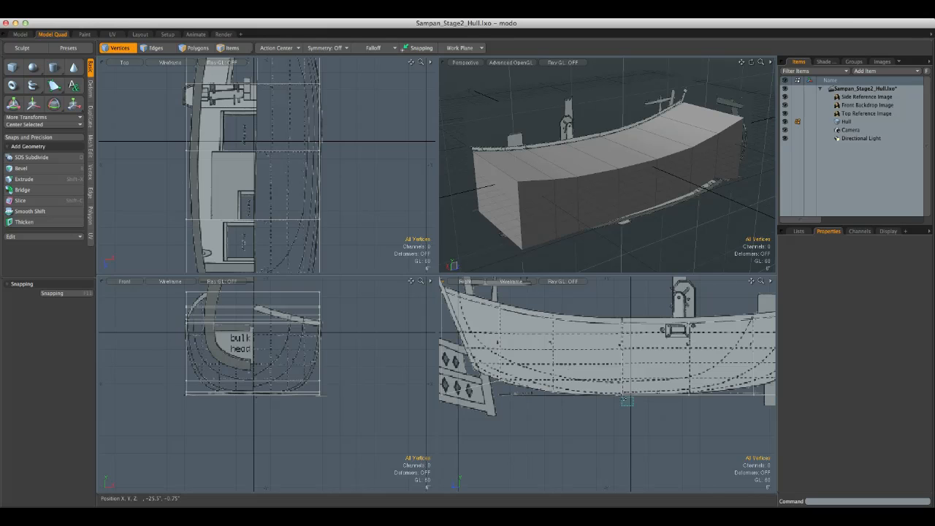
Step: Raise the lower vertex pair of the fourth interior section, below the mast support, about 0.5" onto the hull's bottom curve
right_drag(694, 415, 697, 391)
key(w)
drag(688, 344, 688, 343)
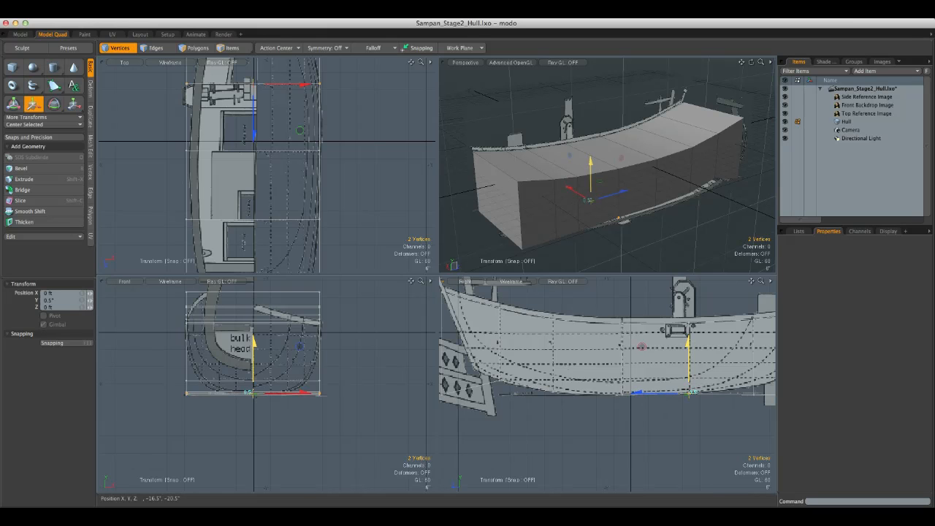
key(q)
click(685, 418)
Step: Raise the lower vertex pair of the fifth interior section from the stern onto the hull's bottom curve
alt+drag(757, 416, 609, 402)
right_drag(614, 400, 595, 373)
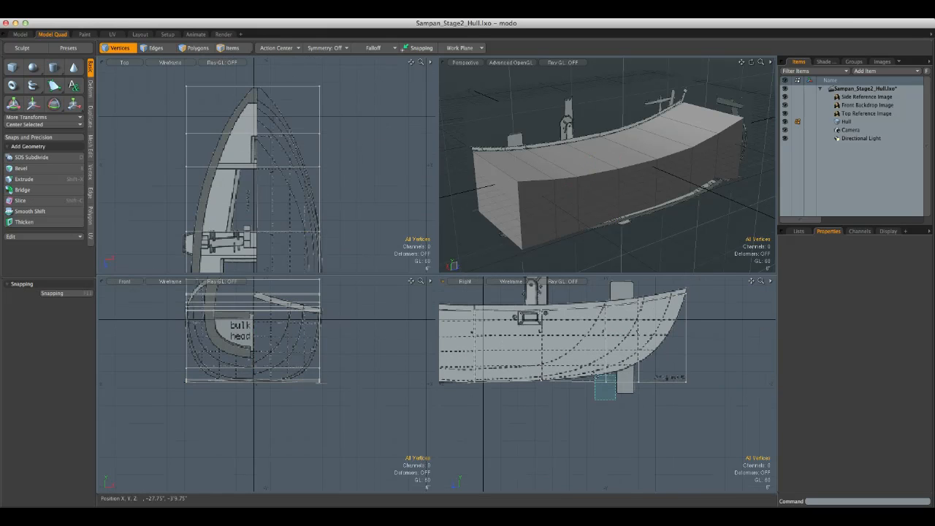
key(w)
drag(608, 363, 639, 379)
Step: Raise the lower vertex pair of the sixth interior section, nearest the bow, about 6.75" onto the hull's bottom curve
key(q)
click(666, 410)
key(w)
drag(639, 343, 639, 326)
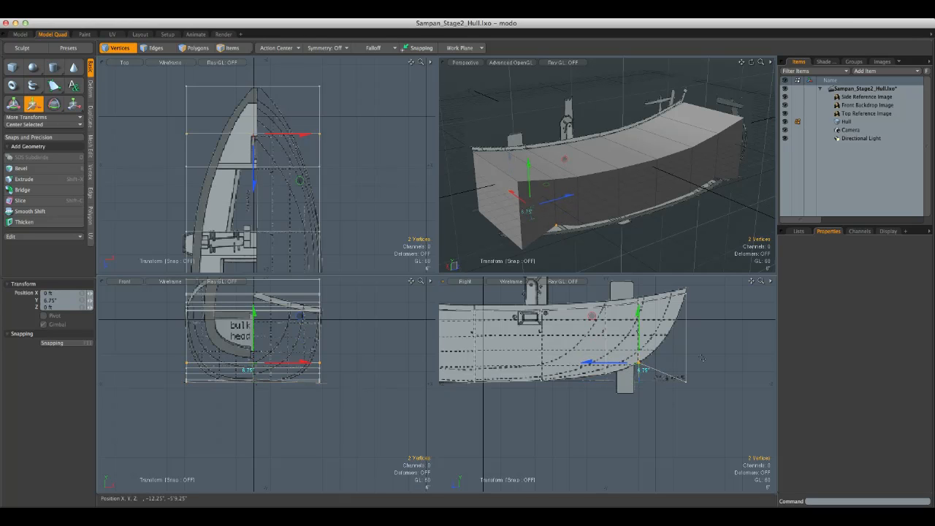
Step: Move the bow end's lower vertex pair about 17" up and 6.25" towards the stern, onto the bow's slanted outline
key(q)
right_drag(654, 360, 716, 394)
key(w)
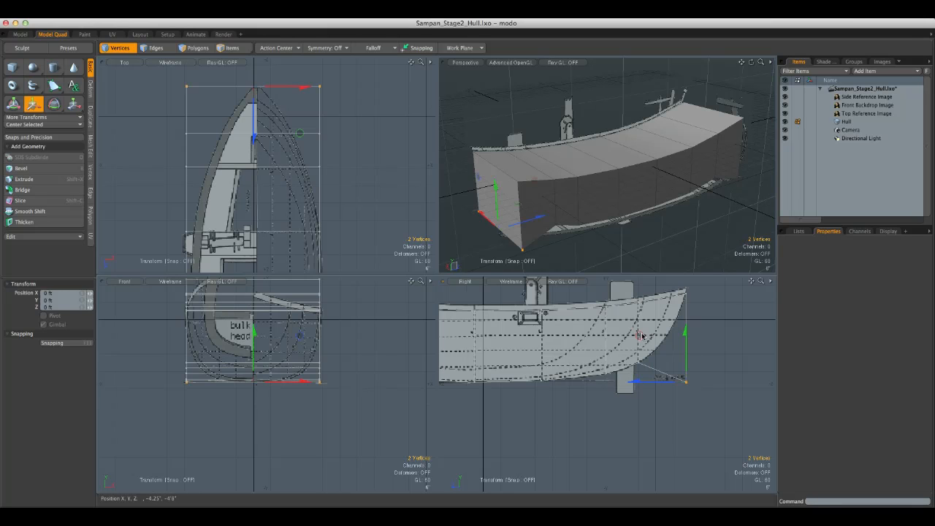
drag(639, 336, 621, 287)
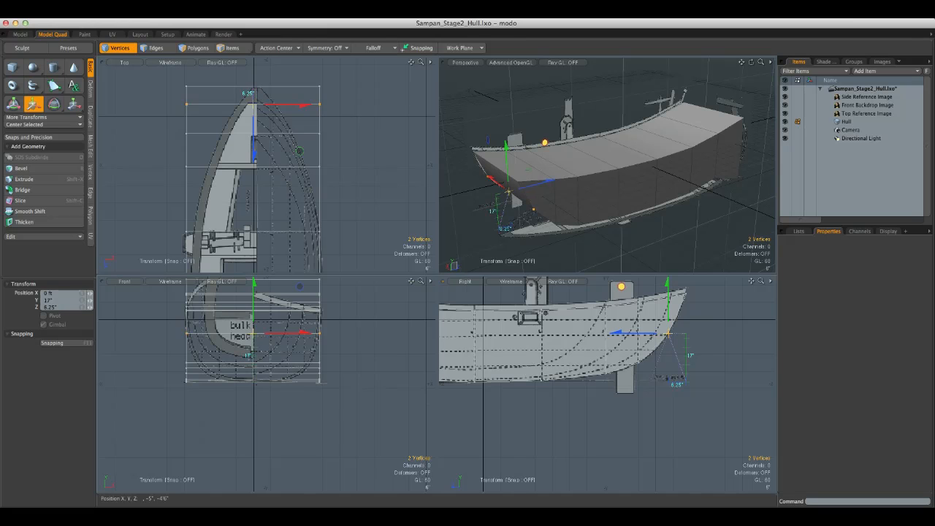
key(q)
click(653, 368)
Step: Move the stern end's lower vertex pair about 9" up and 11.25" towards the bow, onto the lower corner of the stern outline
right_click(583, 377)
click(641, 357)
alt+drag(442, 342, 636, 343)
click(583, 395)
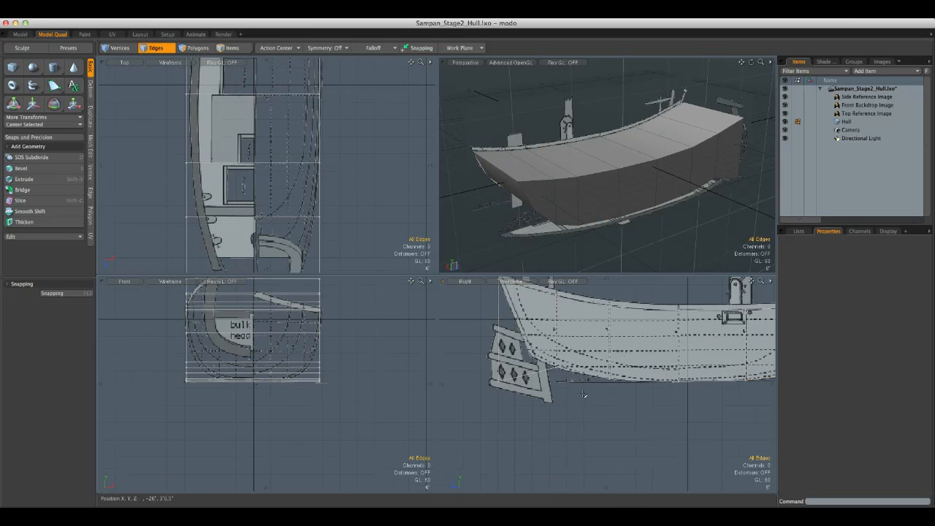
key(1)
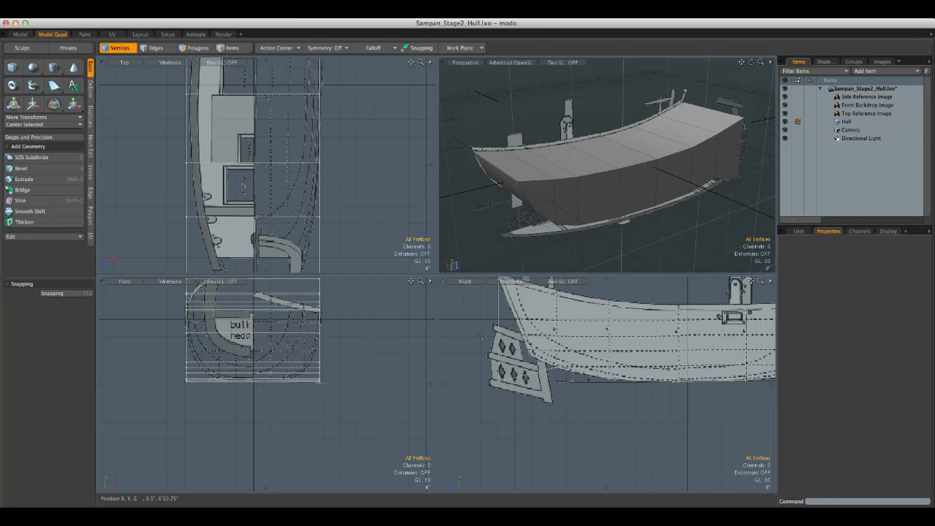
key(w)
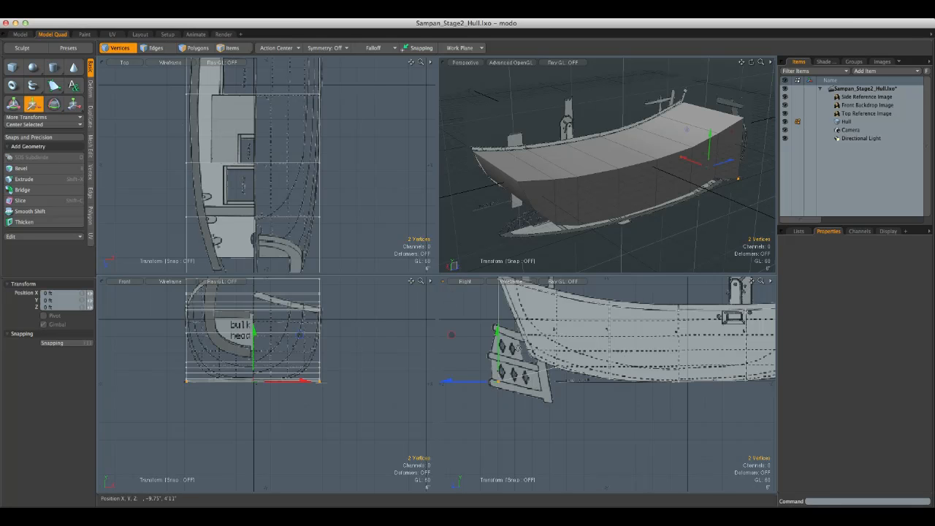
drag(455, 341, 482, 310)
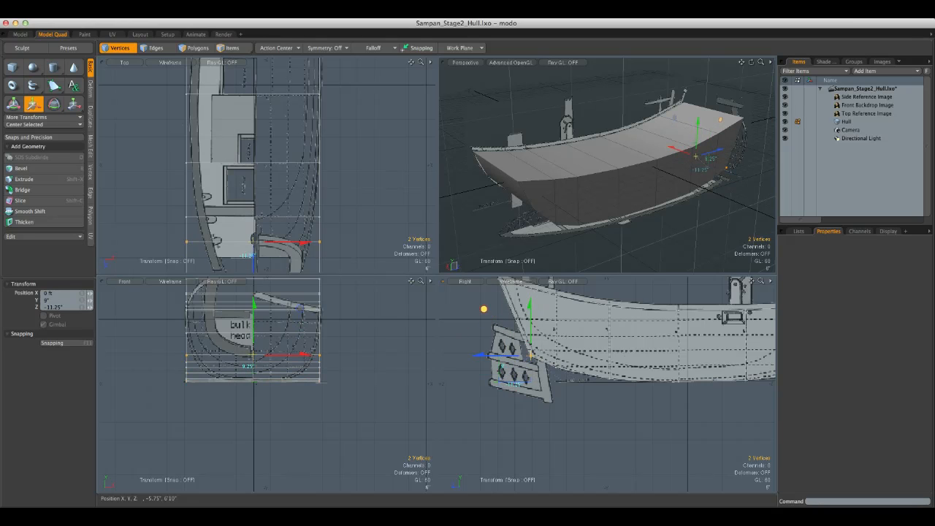
key(q)
click(597, 429)
Step: Select all polygons of the hull mesh and center them on the origin
alt+drag(630, 207, 529, 192)
alt+shift+drag(350, 356, 365, 405)
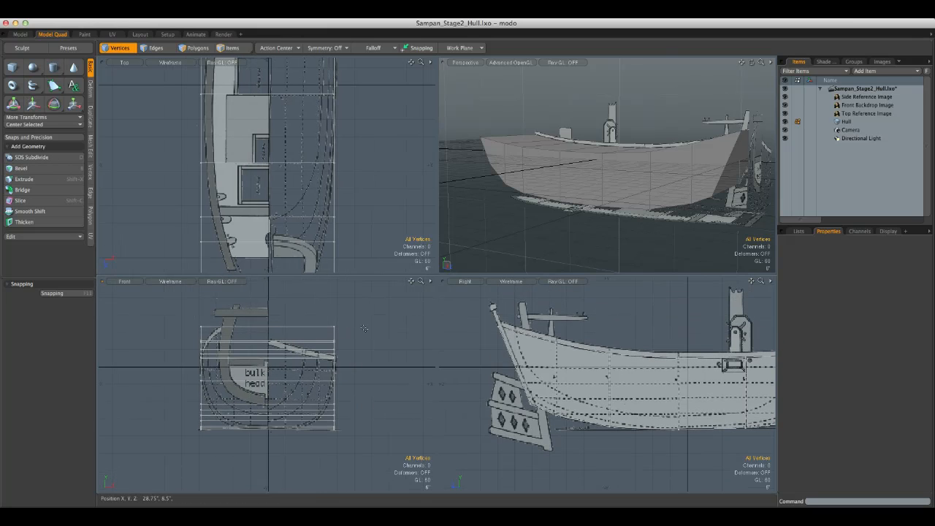
alt+drag(564, 174, 668, 190)
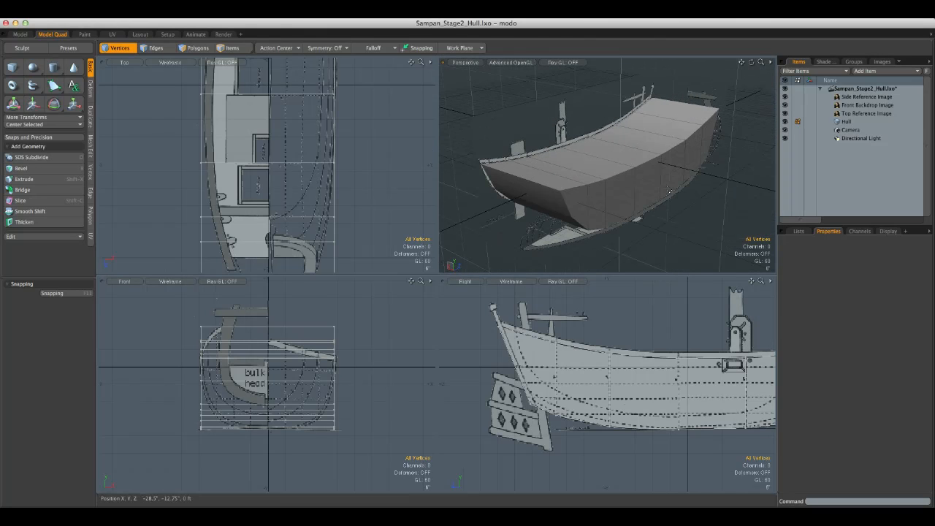
click(192, 49)
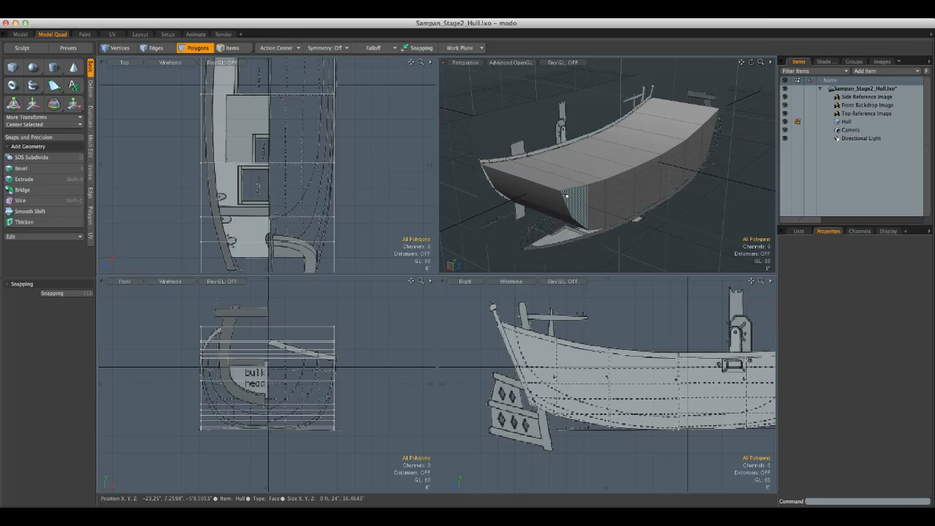
double_click(635, 155)
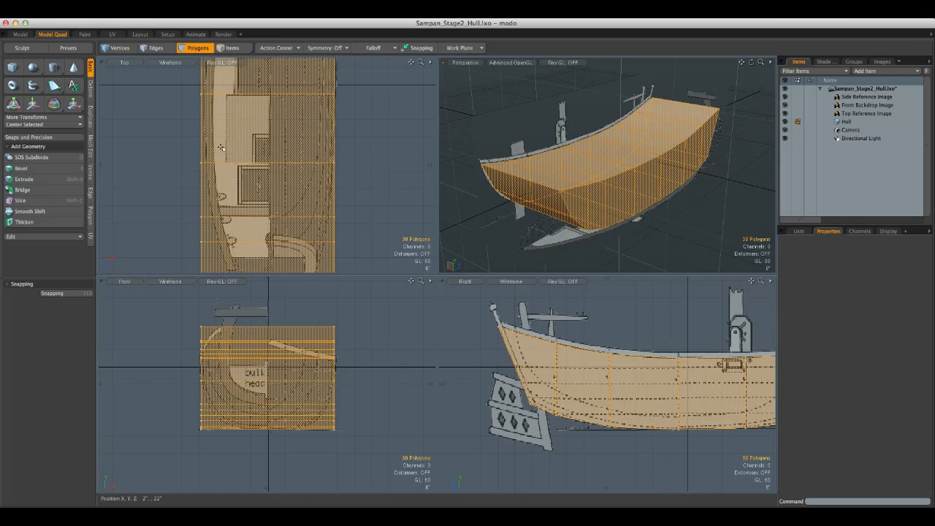
click(44, 125)
click(51, 128)
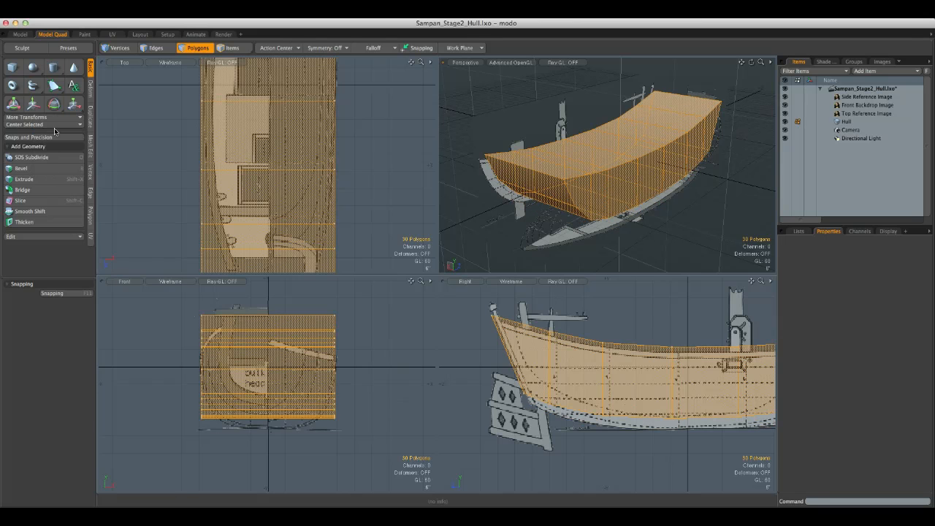
key(1)
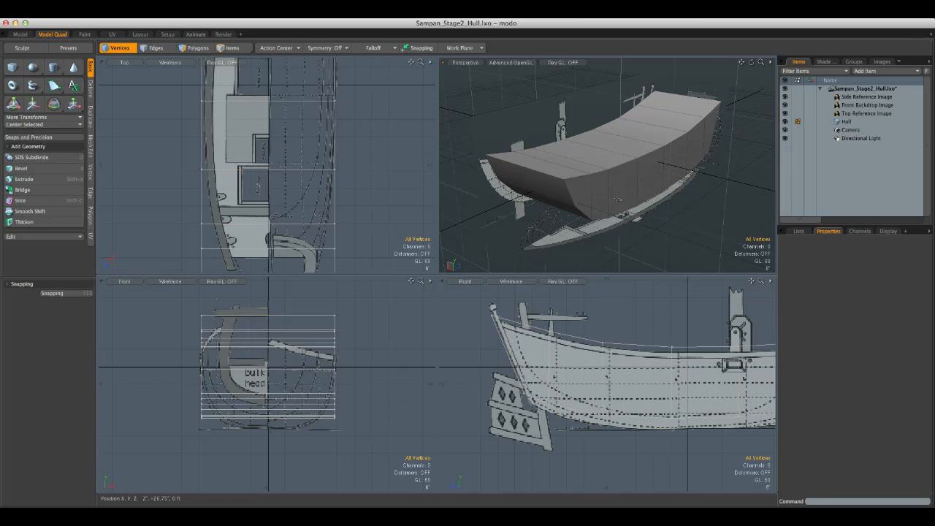
Step: Check the top reference image against the centered hull, and raise the front backdrop image 4" to match the mesh
click(866, 114)
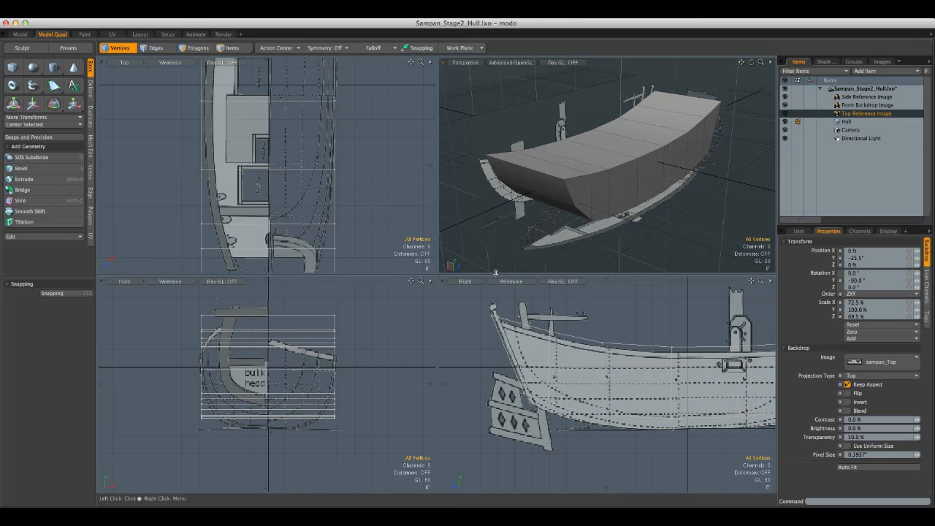
alt+drag(360, 142, 376, 222)
key(5)
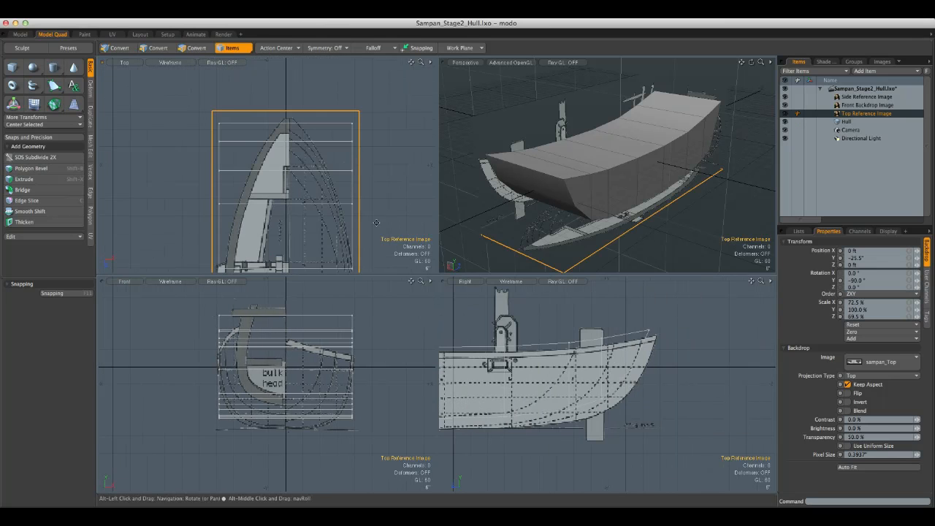
alt+drag(375, 180, 375, 140)
alt+drag(406, 215, 414, 128)
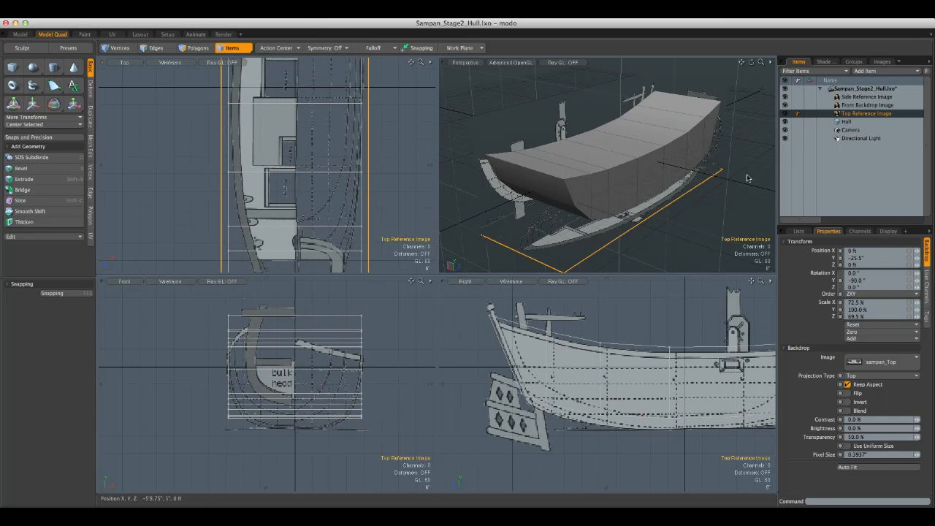
click(860, 106)
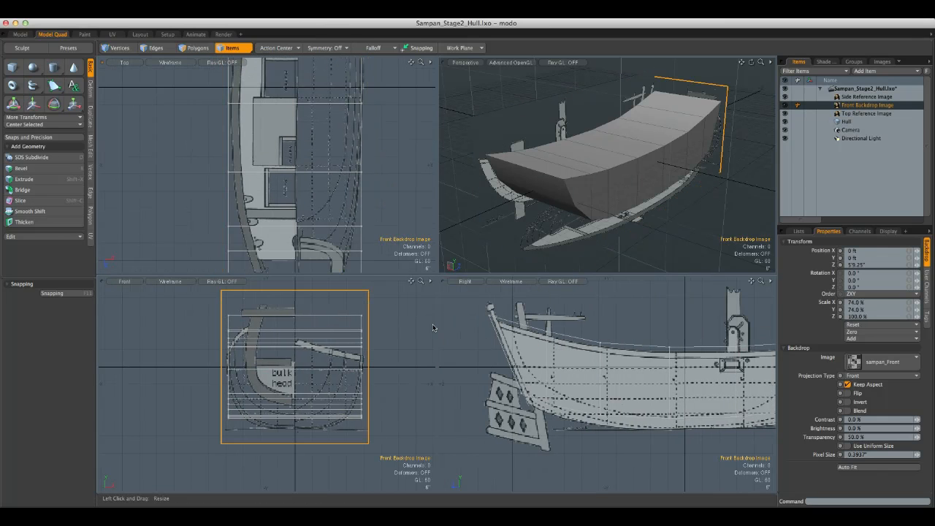
key(w)
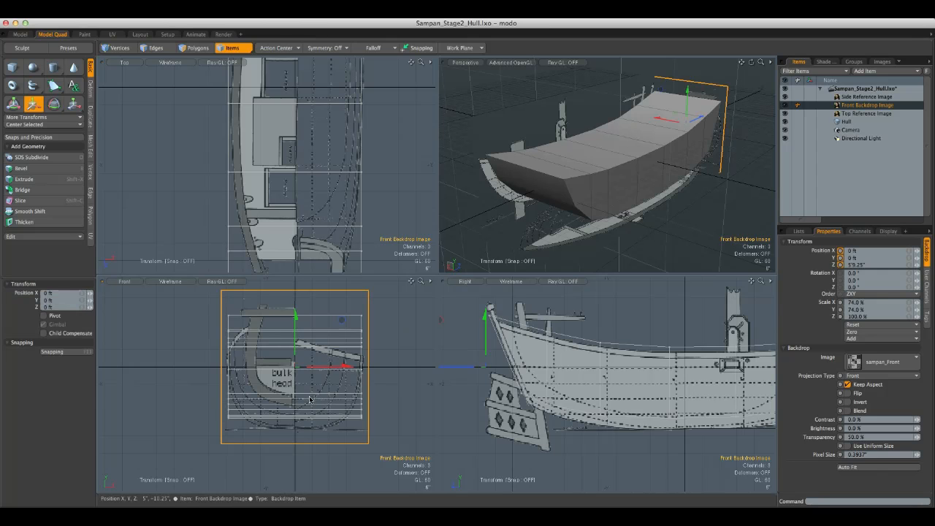
drag(331, 377, 331, 366)
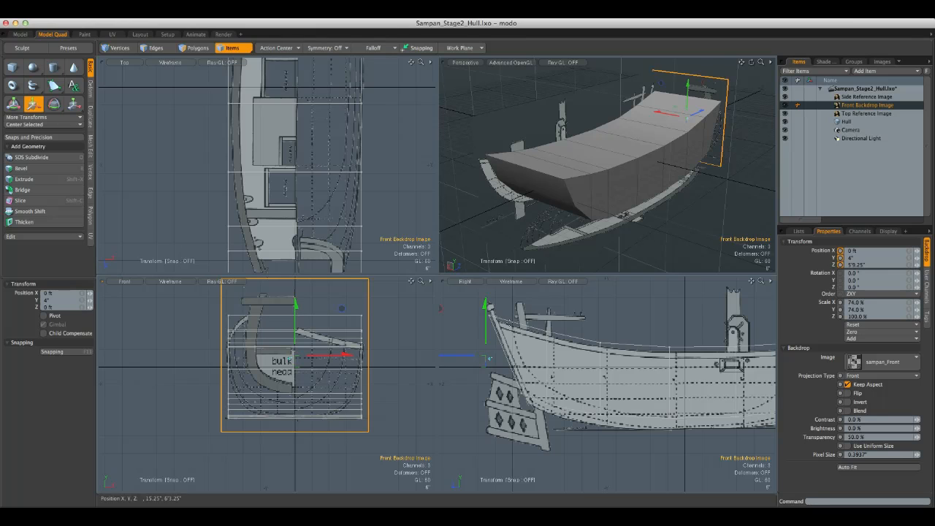
Step: Move the side reference image 3.75" up in Y and 2.25" in Z to line it up with the centered hull
click(877, 113)
click(854, 96)
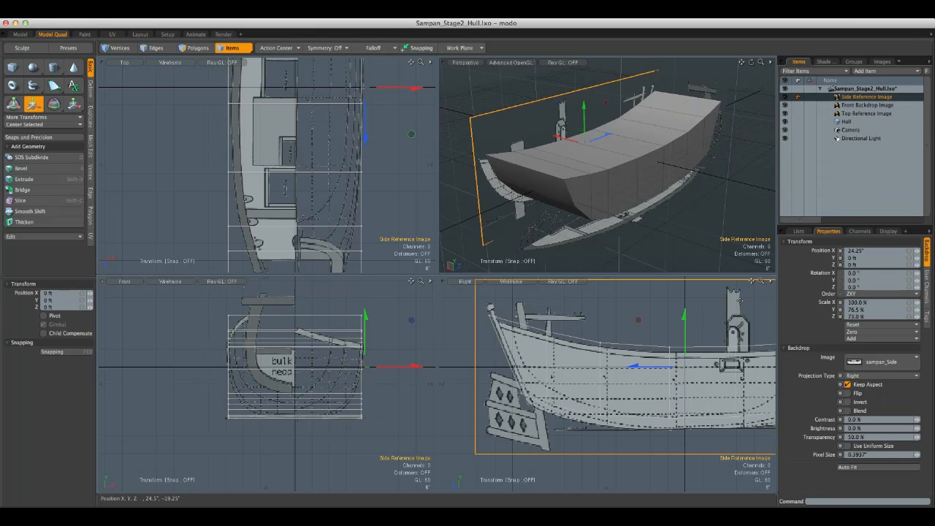
drag(686, 329, 632, 308)
drag(678, 355, 680, 358)
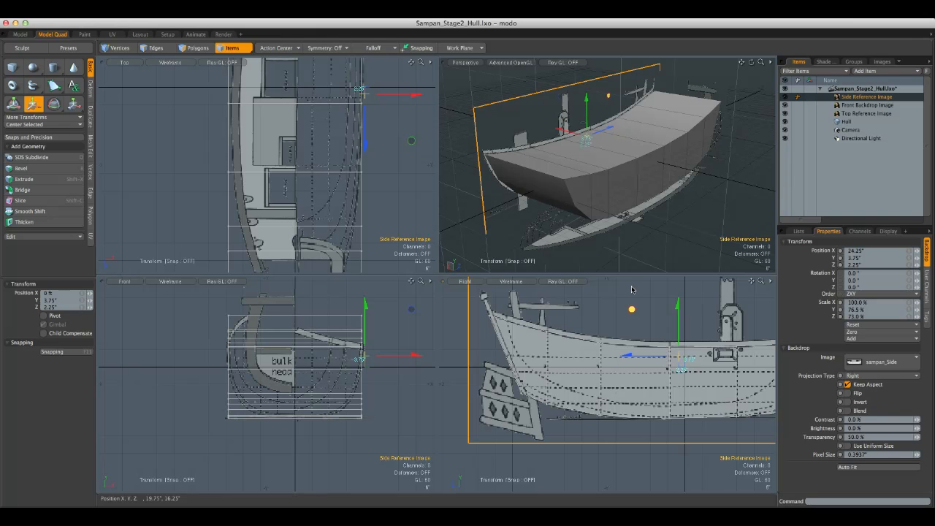
Step: Select the Hull mesh, turn on X symmetry for vertex editing, and inspect the hull's shape from both sides
alt+drag(655, 178, 728, 155)
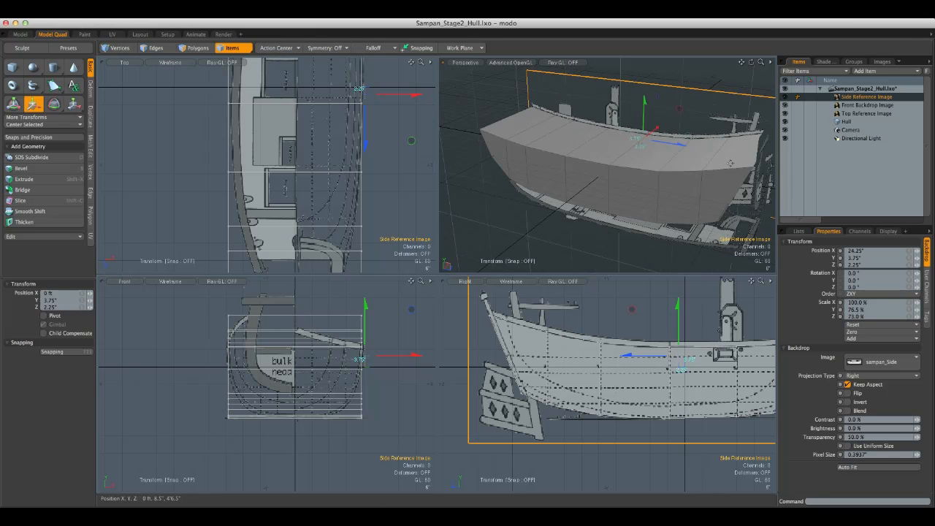
alt+drag(584, 157, 730, 158)
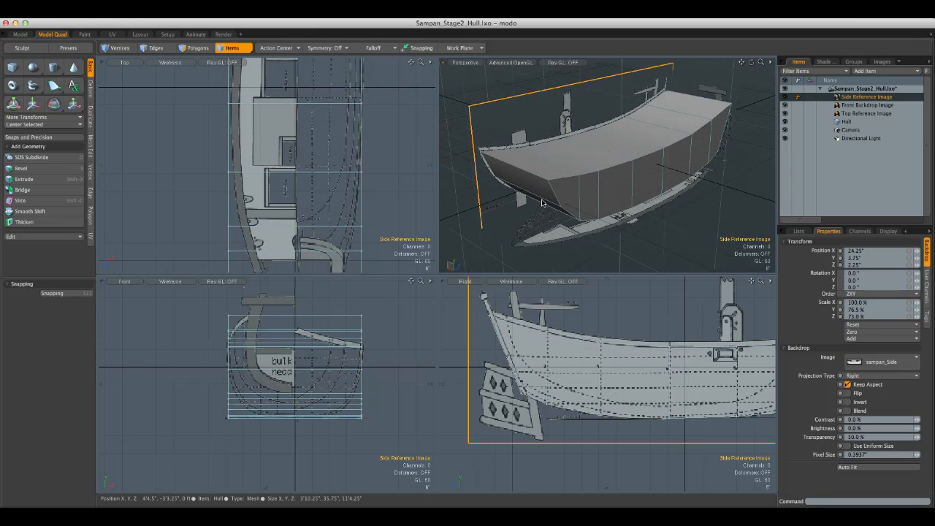
click(846, 122)
alt+drag(402, 340, 402, 339)
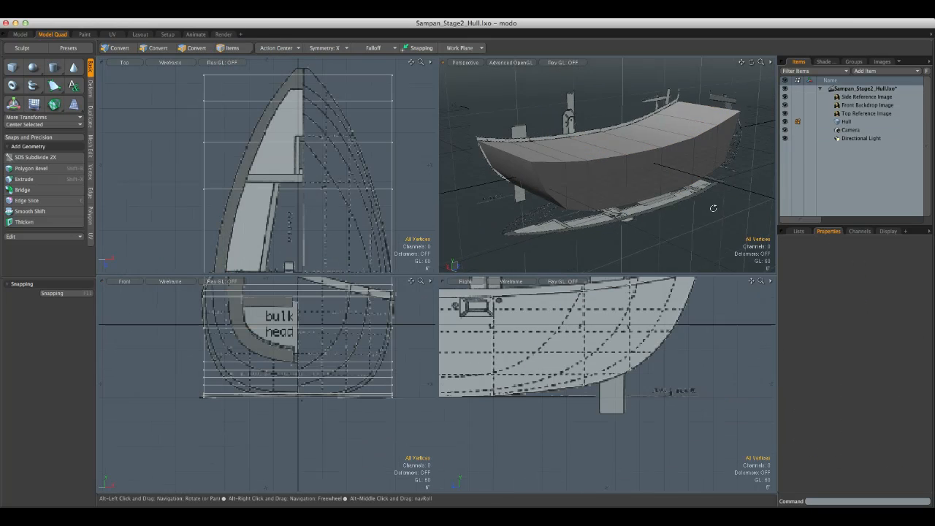
alt+drag(723, 202, 666, 209)
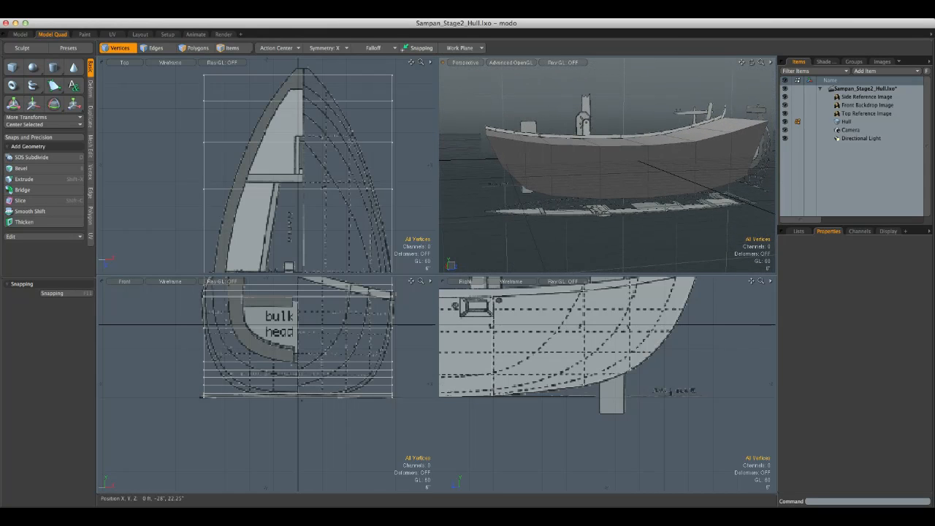
alt+drag(576, 162, 674, 225)
alt+drag(617, 193, 530, 205)
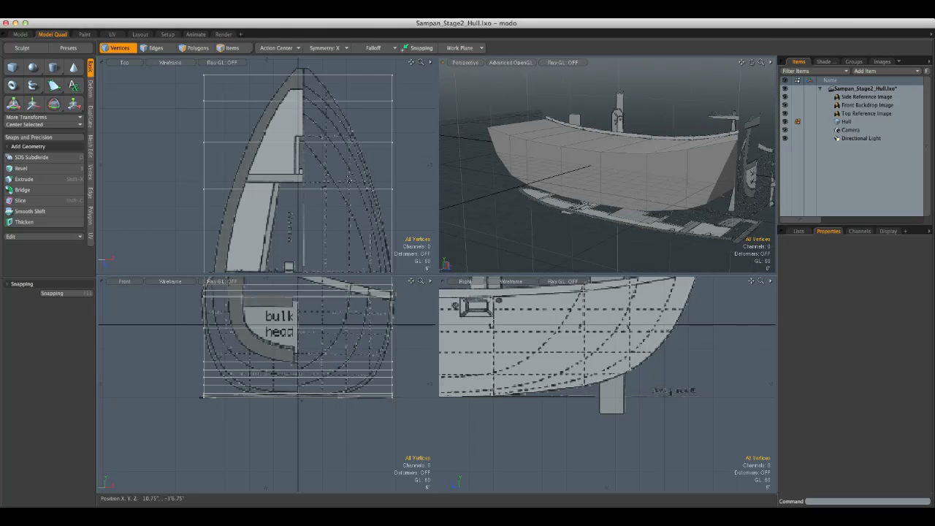
Step: Group the side, front and top reference images and name the group Reference Images
alt+shift+drag(388, 326, 358, 399)
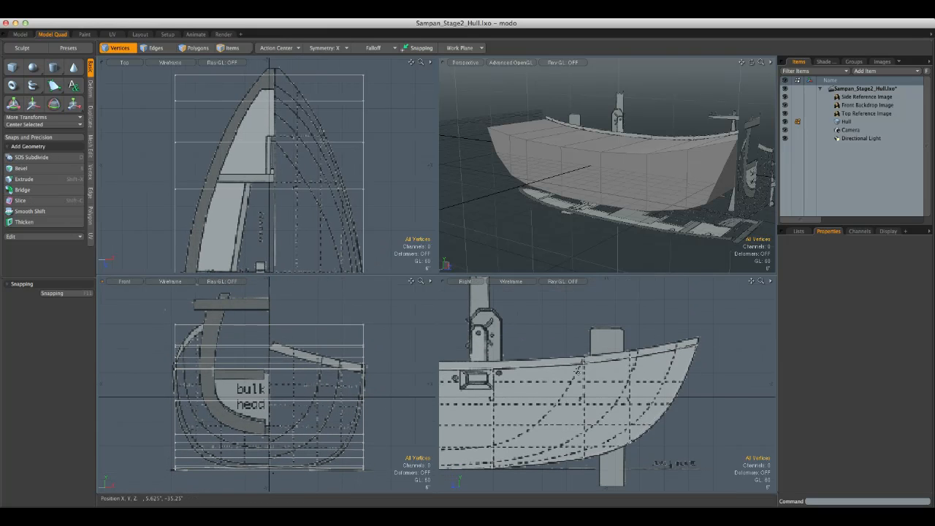
alt+drag(650, 141, 603, 149)
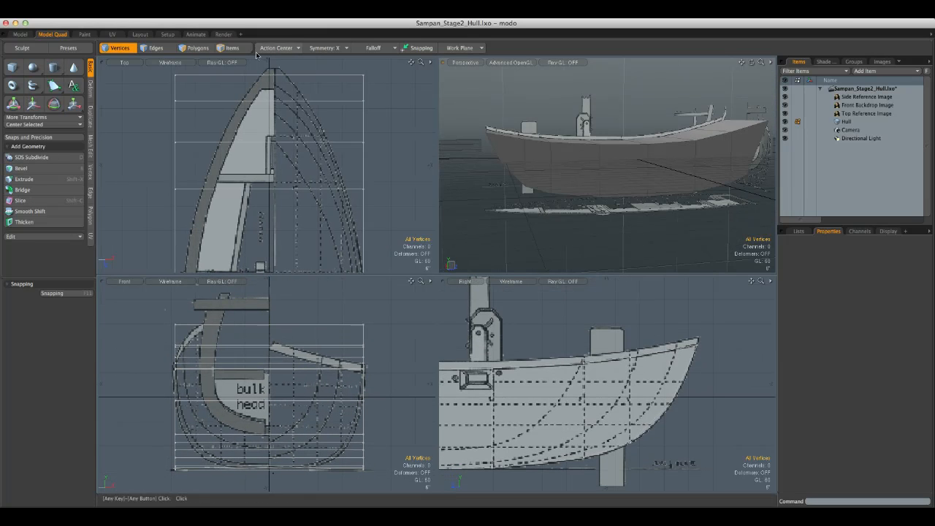
click(198, 49)
alt+drag(631, 223, 679, 219)
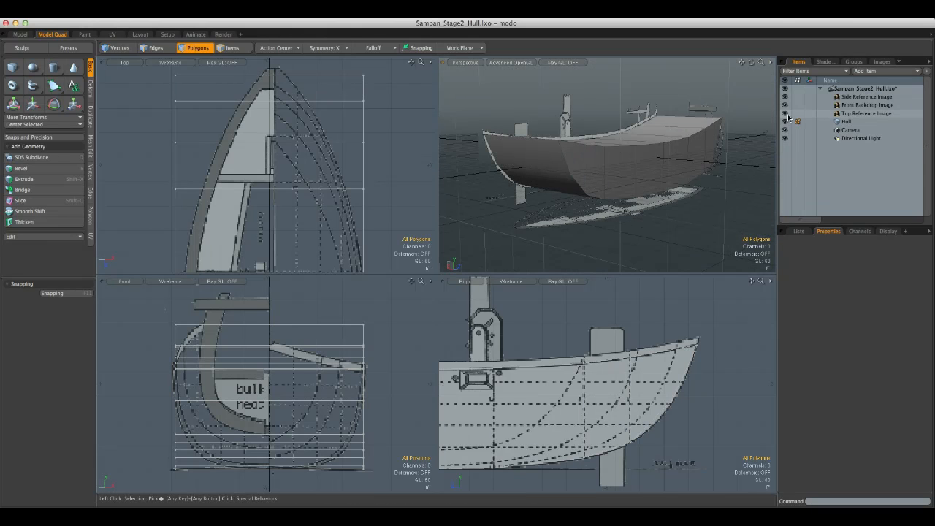
click(859, 114)
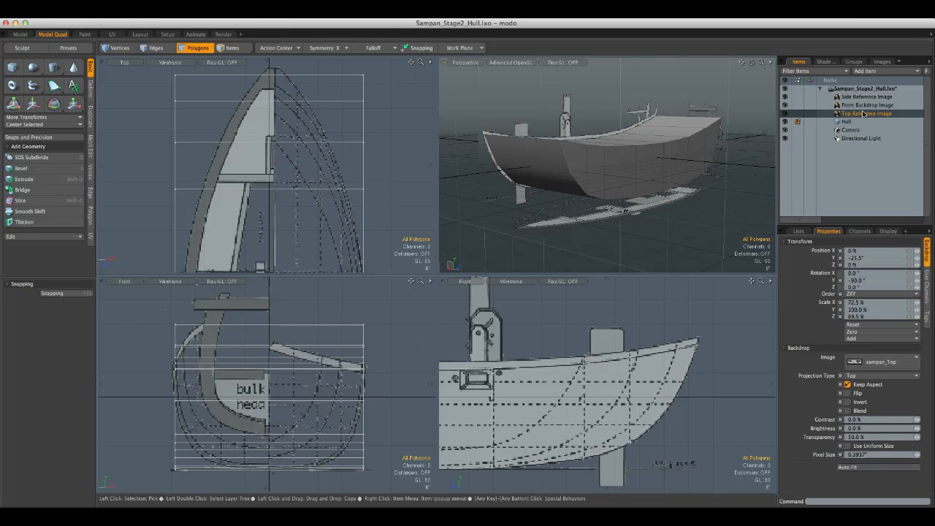
shift+click(862, 100)
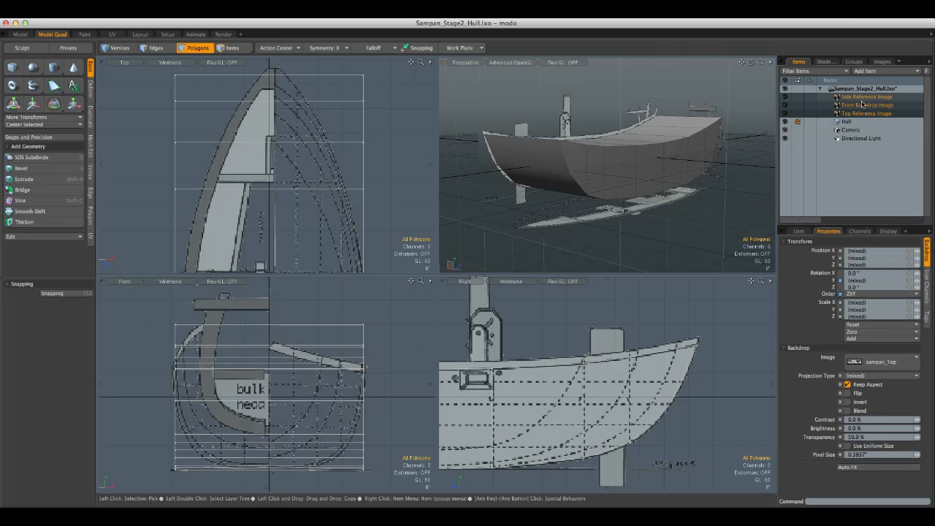
key(ctrl+g)
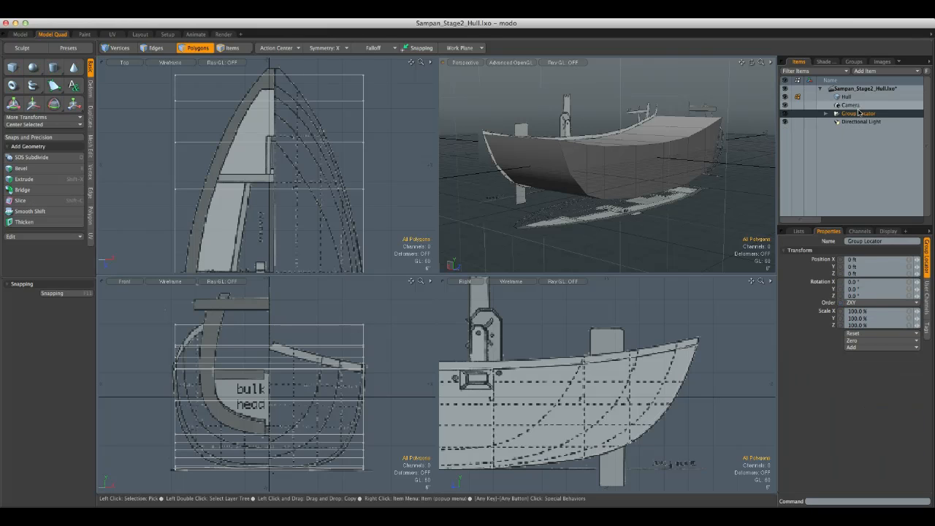
double_click(851, 114)
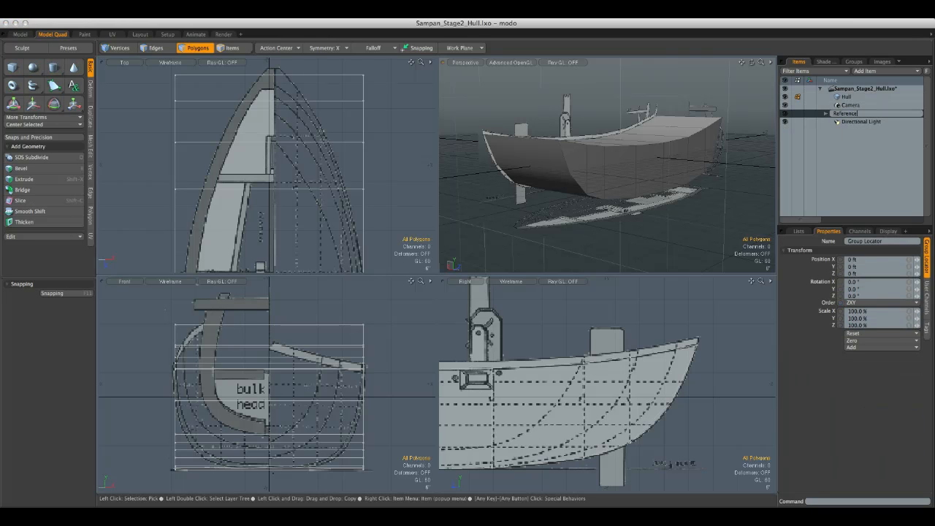
text(Reference Images)
key(Return)
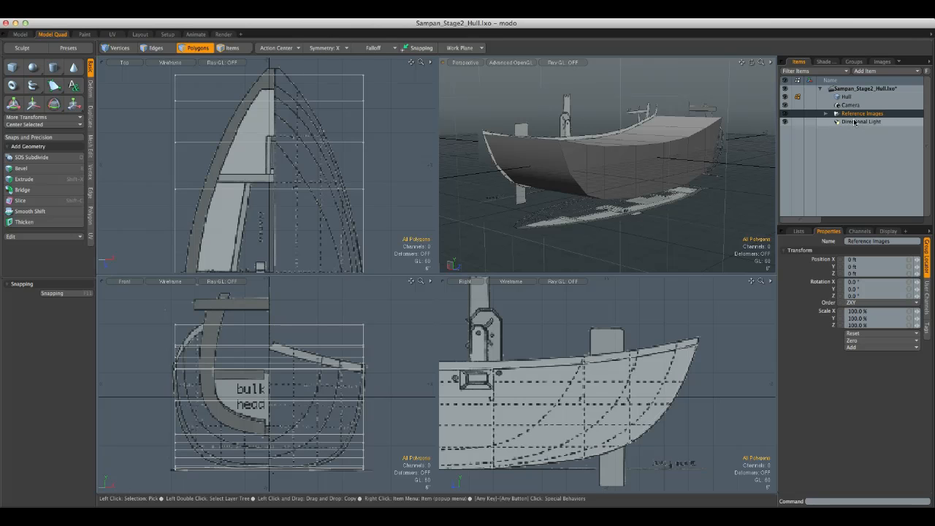
Step: Hide the Reference Images group and select all the side polygons of the hull on both sides
click(785, 114)
alt+drag(642, 158, 628, 176)
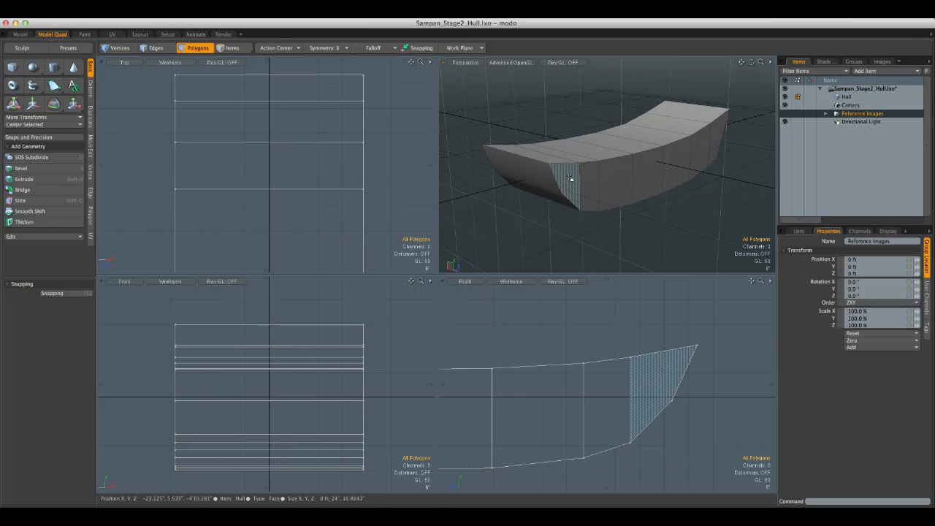
drag(568, 186, 597, 182)
alt+drag(671, 203, 647, 193)
mouse_move(590, 189)
shift+mouse_down()
mouse_move(724, 172)
mouse_move(712, 186)
mouse_move(689, 164)
mouse_move(741, 189)
mouse_move(734, 157)
shift+mouse_up()
shift+click(712, 187)
shift+click(687, 161)
Step: Turn symmetry off, loop slice the selected hull sides uniformly with a count of 3, and clear the selection
click(320, 48)
click(325, 41)
alt+drag(634, 150, 708, 188)
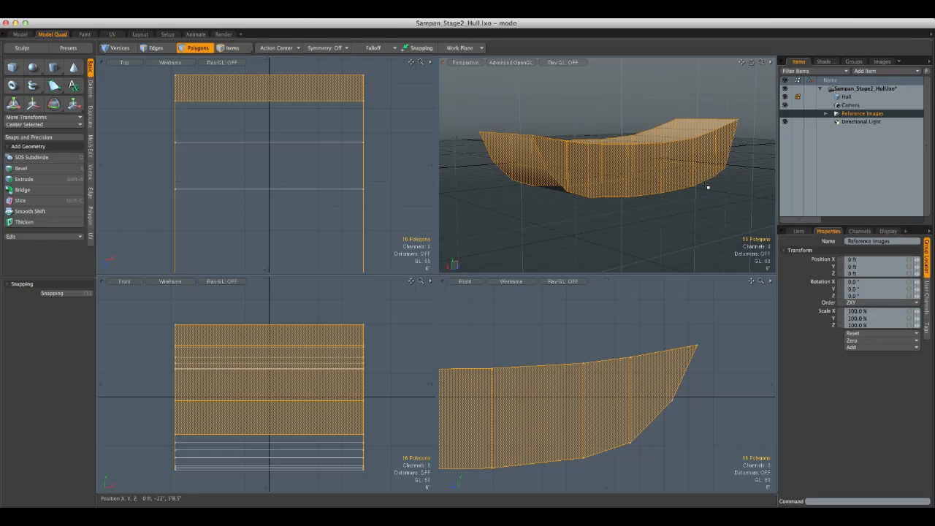
key(alt+c)
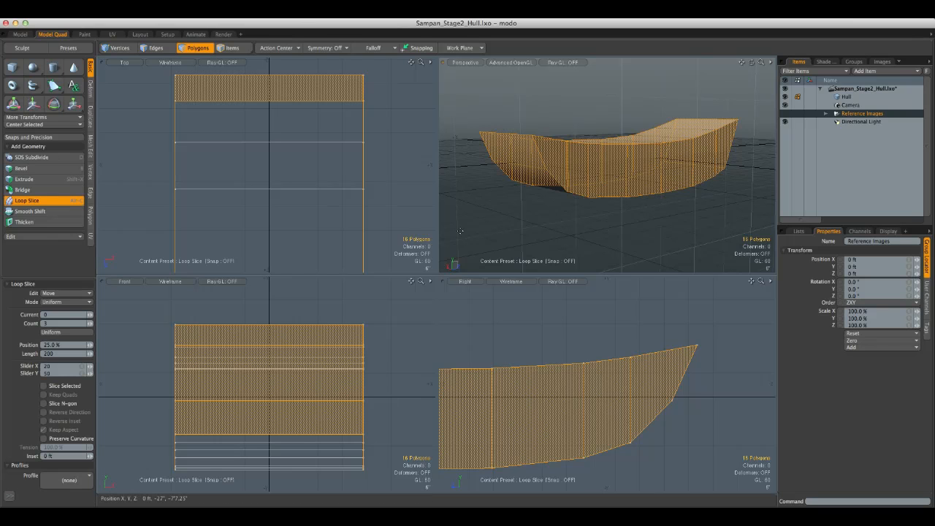
click(604, 202)
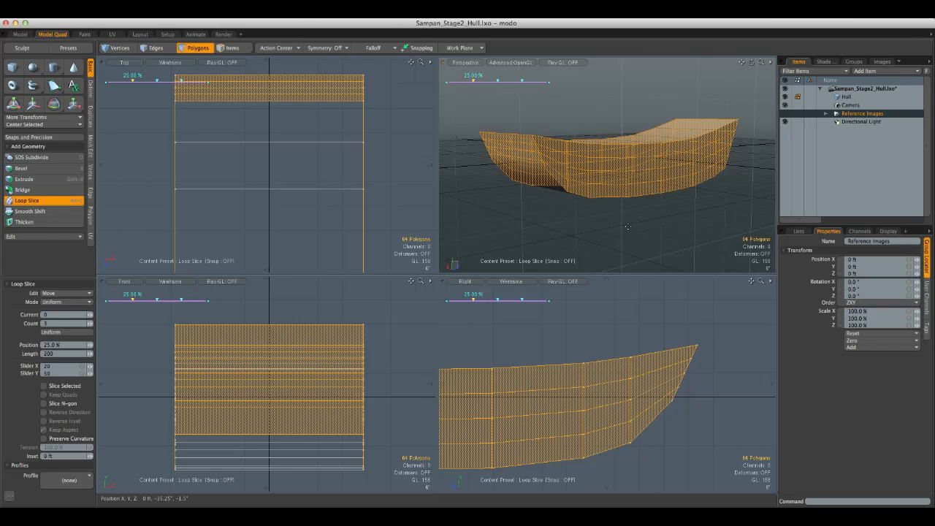
alt+drag(667, 223, 603, 178)
key(space)
click(620, 219)
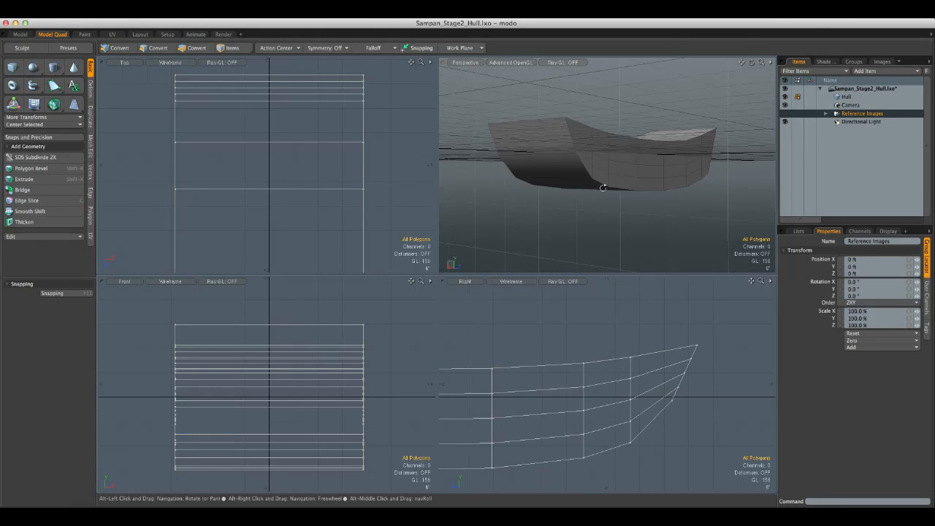
Step: Select the Hull mesh, show the Reference Images group again, and set vertex editing to X symmetry
click(845, 97)
alt+drag(657, 168, 492, 236)
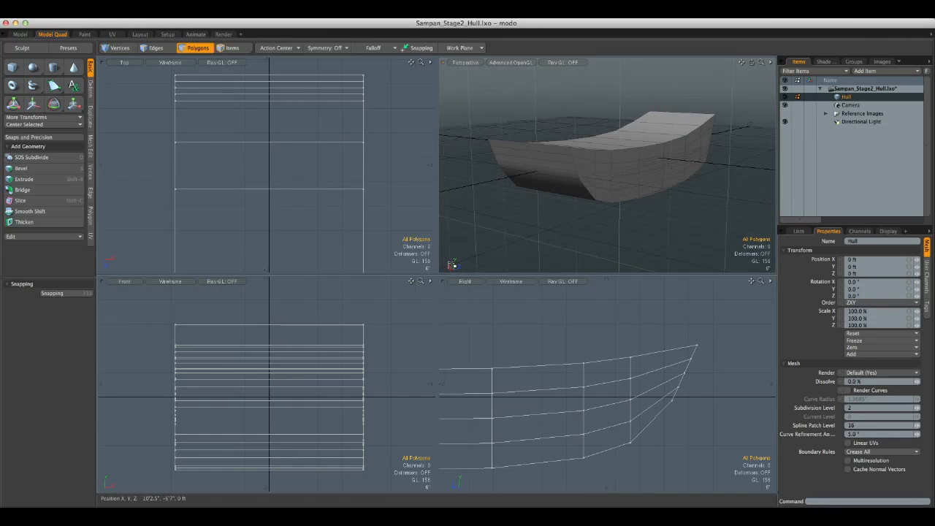
click(785, 113)
alt+drag(409, 332, 415, 293)
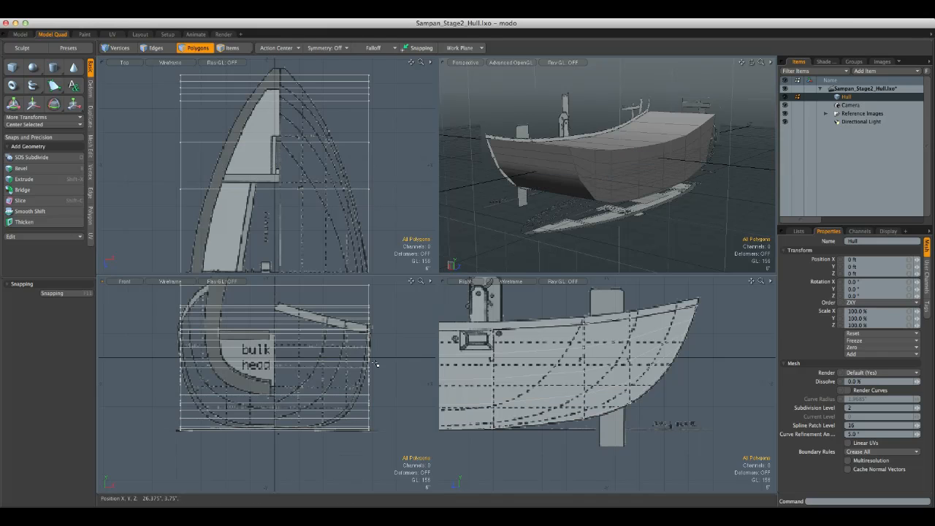
mouse_move(579, 209)
alt+mouse_down()
mouse_move(720, 180)
mouse_move(663, 182)
mouse_move(590, 212)
alt+mouse_up()
click(105, 48)
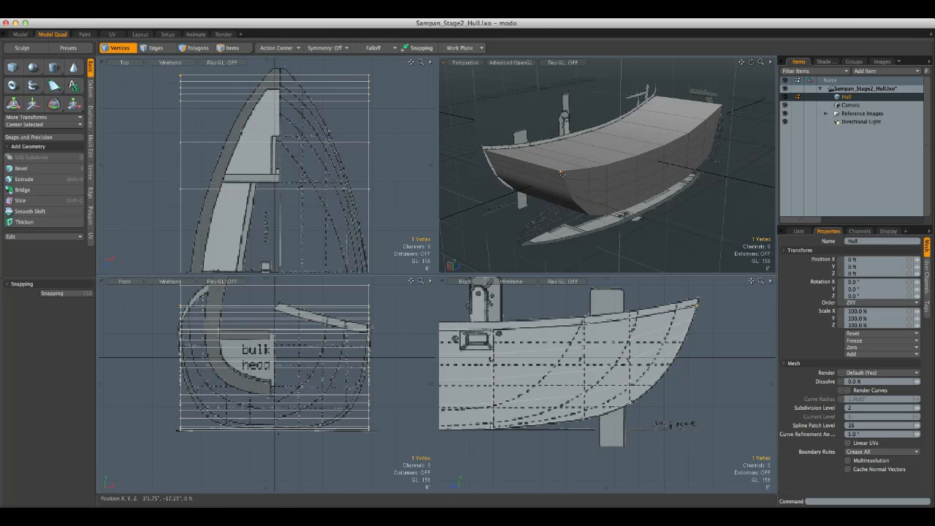
click(306, 49)
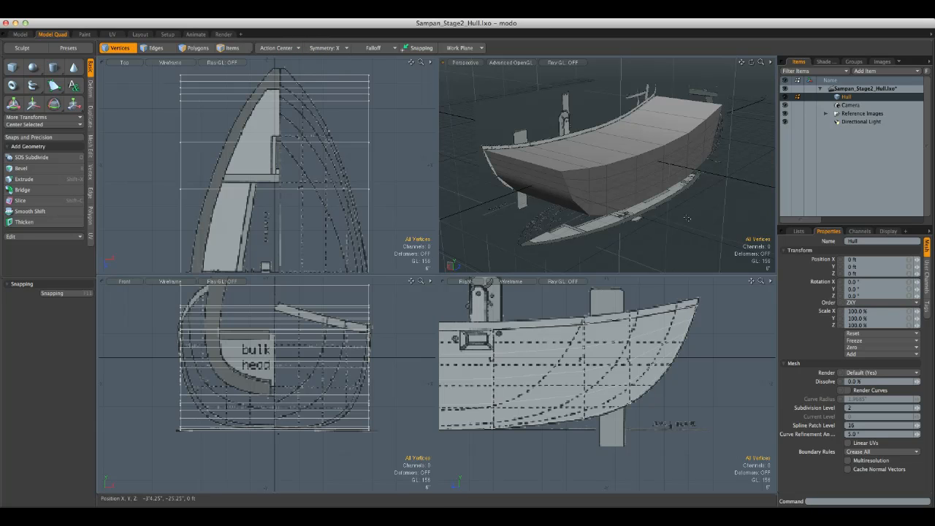
Step: Move the top corner vertices at the bow inward by 19.25" in X to meet the outline in the top reference
alt+drag(562, 173, 676, 222)
key(w)
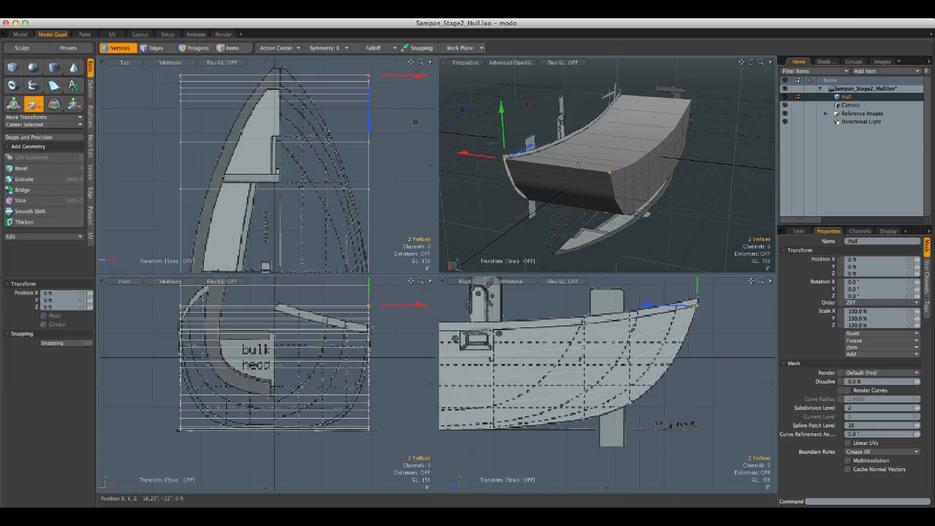
drag(411, 81, 338, 81)
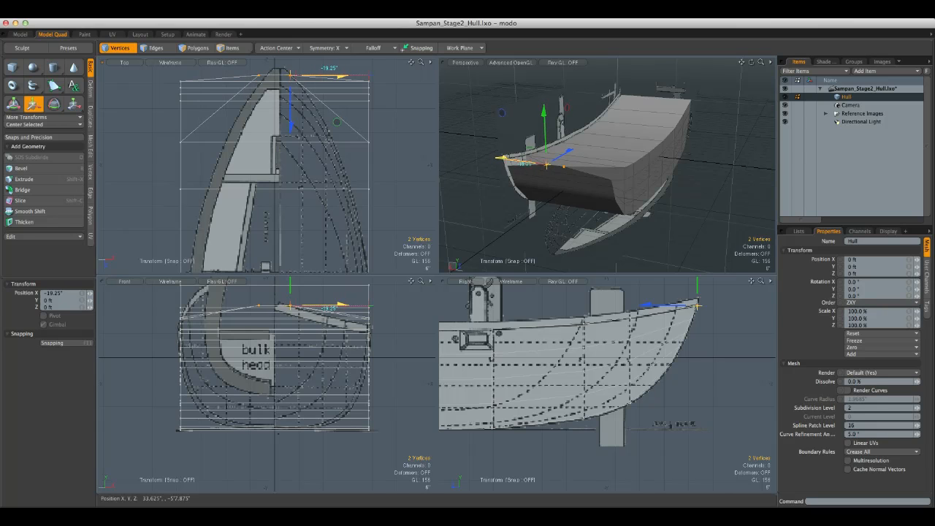
key(space)
Step: Shift the top reference image to -1.125" in X so its centerline lines up with the hull's center
alt+shift+drag(365, 150, 373, 109)
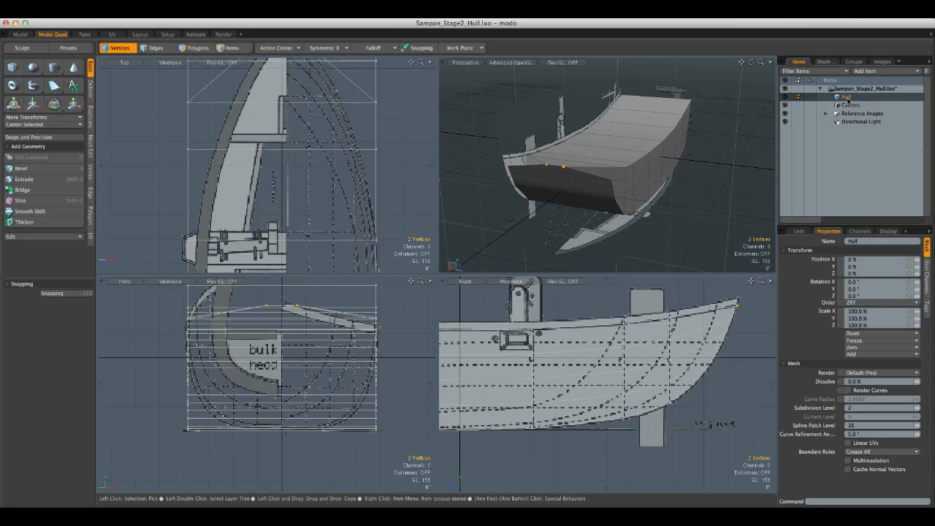
click(825, 113)
click(862, 122)
key(1)
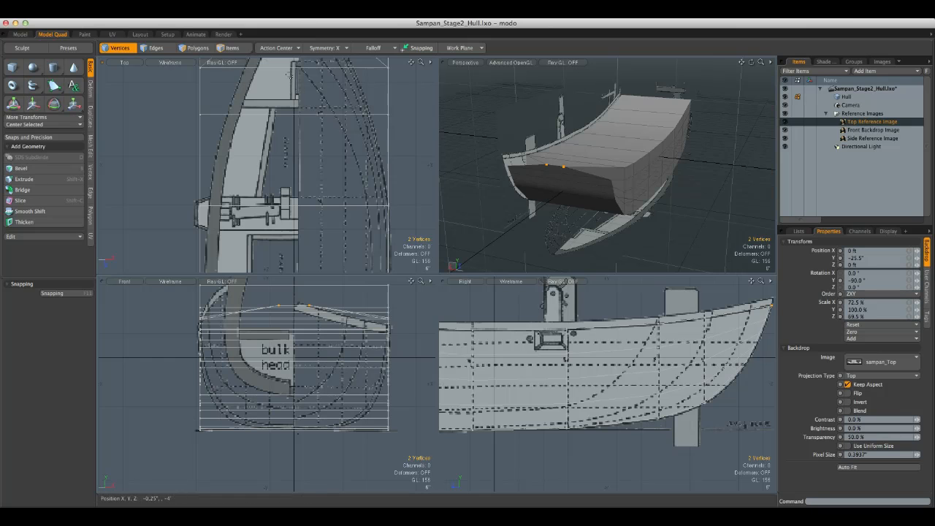
click(232, 48)
key(w)
alt+shift+drag(309, 204, 302, 114)
drag(257, 188, 253, 188)
key(space)
mouse_move(445, 152)
alt+mouse_down()
mouse_move(503, 204)
mouse_move(494, 151)
mouse_move(453, 137)
alt+mouse_up()
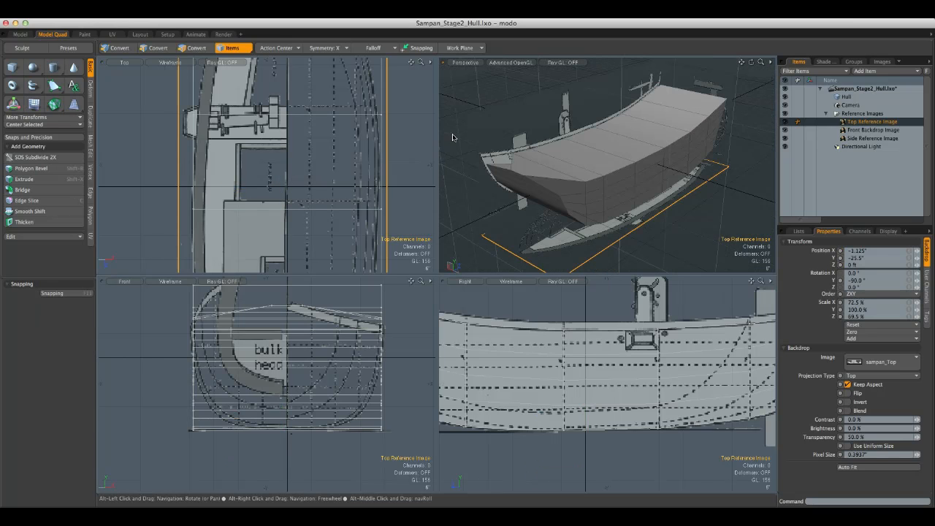
Step: Move the side vertices of the Hull's foremost full-height cross-section inward by 9.75" in X to match the top reference
click(846, 96)
click(828, 113)
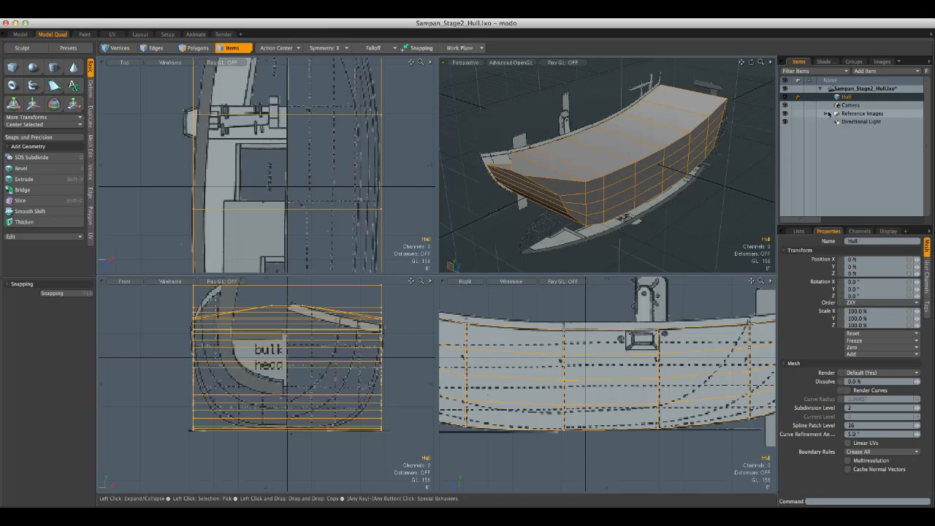
alt+drag(404, 78, 404, 186)
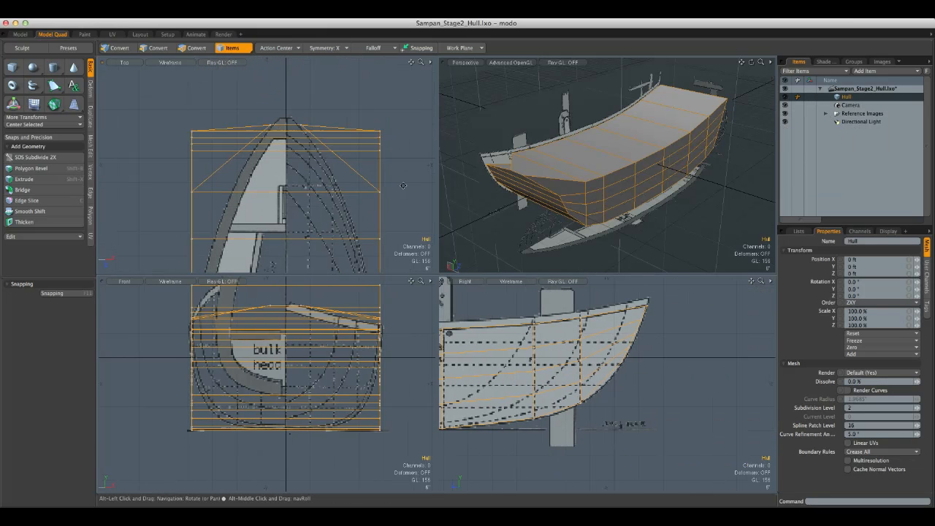
click(328, 94)
click(115, 47)
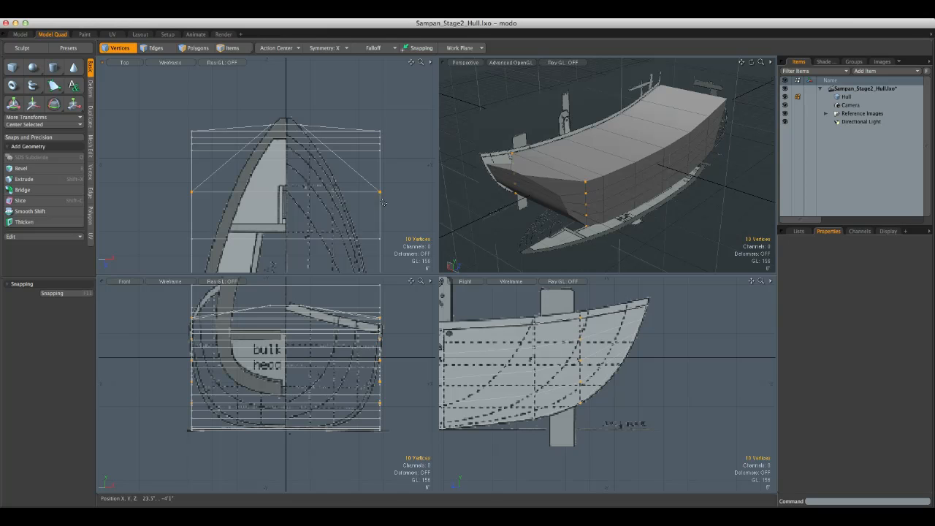
key(w)
drag(241, 195, 286, 193)
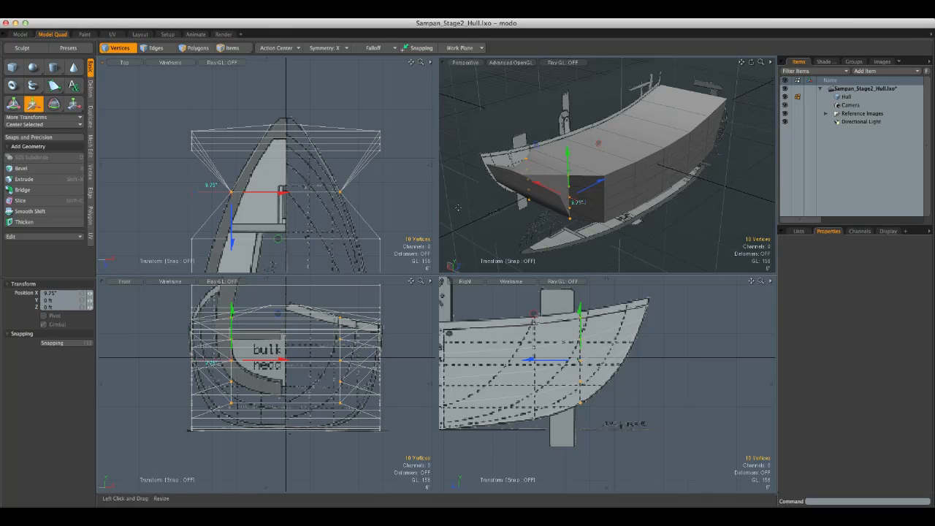
key(space)
Step: Move the side vertices of the second cross-section from the bow inward by 5.625" in X to follow the top reference
alt+drag(631, 98, 540, 143)
key(2)
alt+shift+drag(400, 243, 388, 148)
click(367, 144)
click(383, 153)
key(space)
key(space)
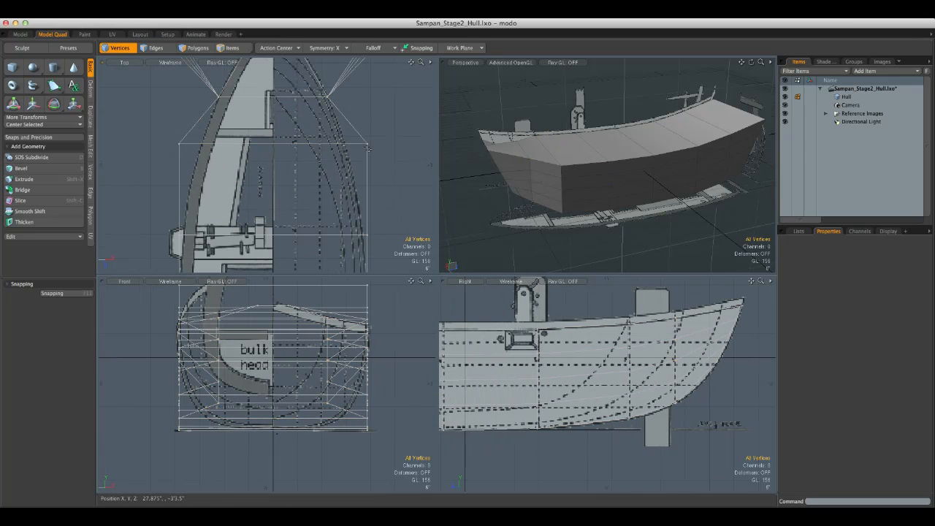
key(w)
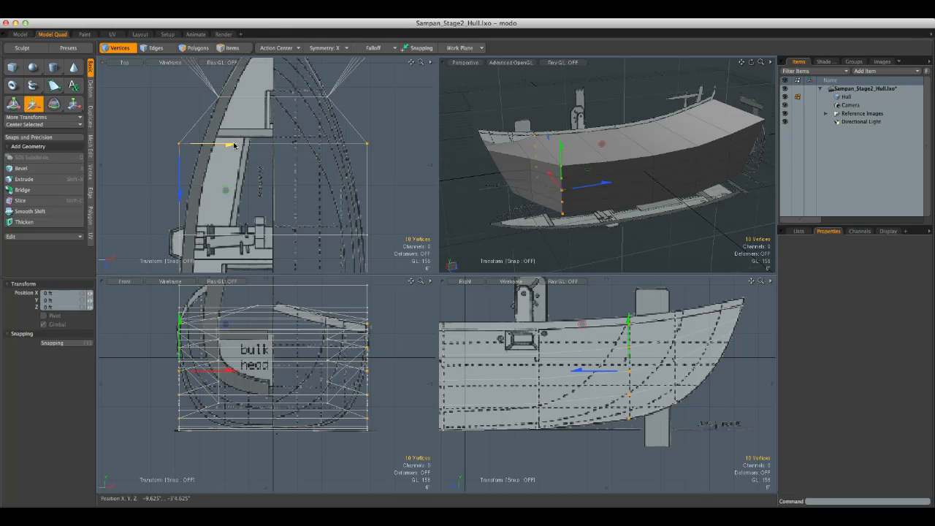
drag(234, 145, 256, 146)
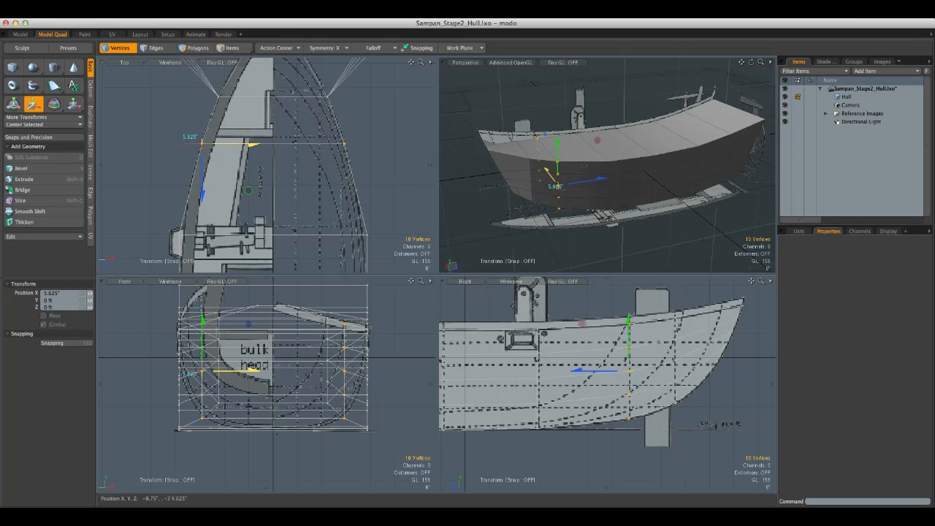
key(space)
Step: Move the remaining upper side vertices along the bow edge inward by 17" in X to fit the top outline
click(368, 140)
alt+drag(548, 191, 628, 157)
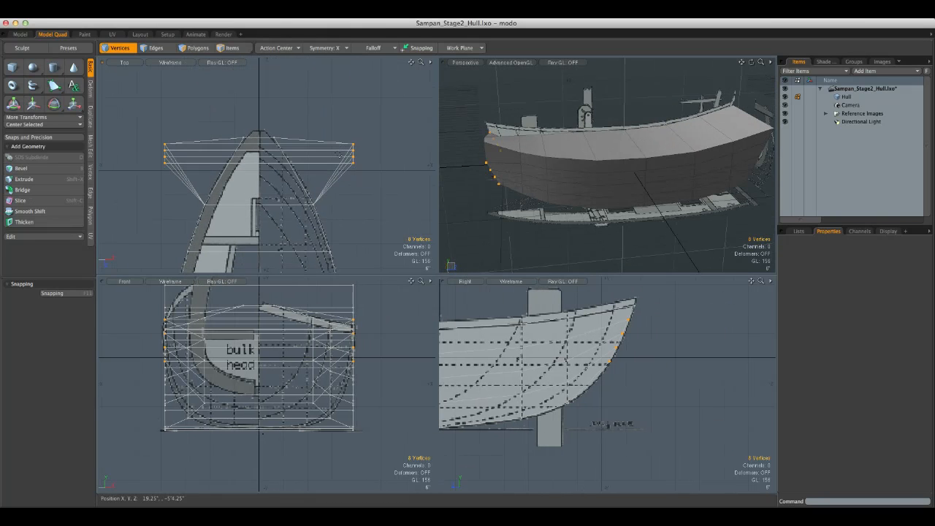
key(w)
drag(390, 159, 322, 155)
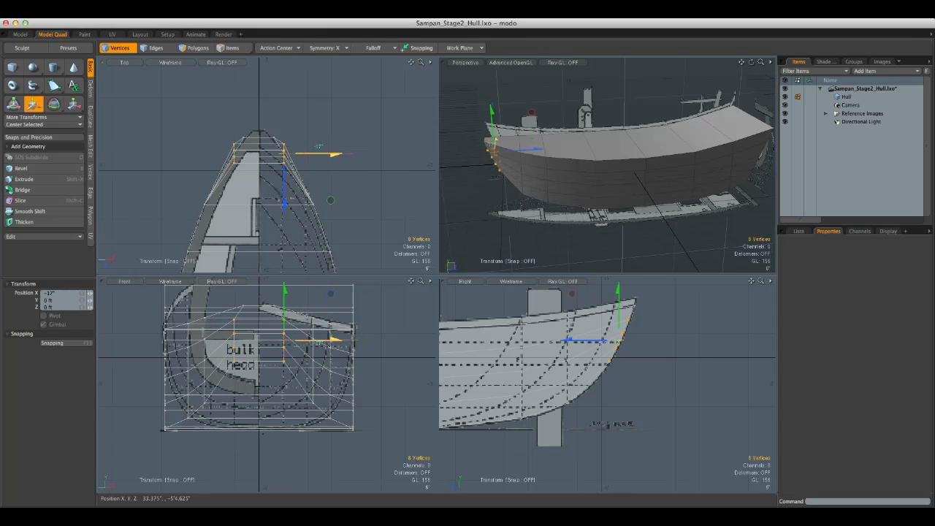
key(q)
Step: Nudge the side vertices of the third cross-section from the bow slightly inward in X to match the top outline
click(364, 191)
alt+shift+drag(381, 248, 361, 203)
right_drag(351, 196, 330, 175)
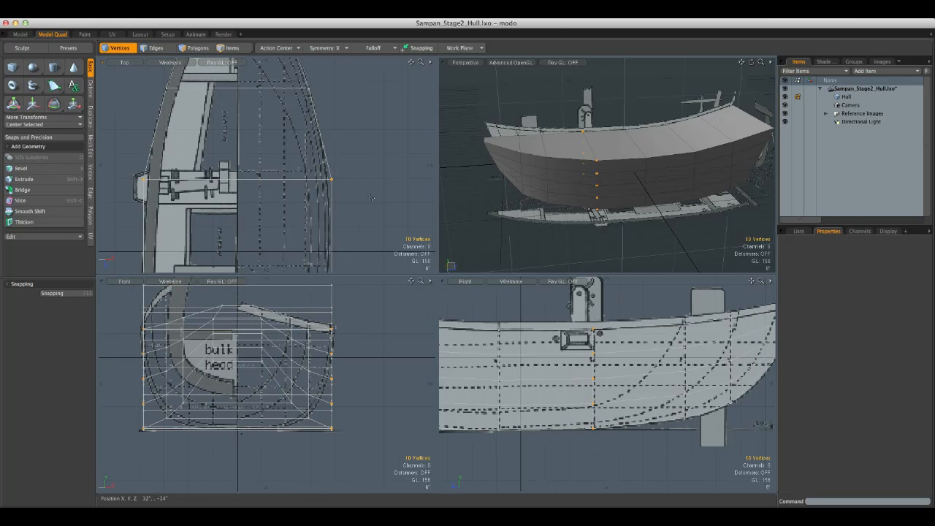
key(w)
drag(331, 179, 325, 178)
key(space)
click(373, 162)
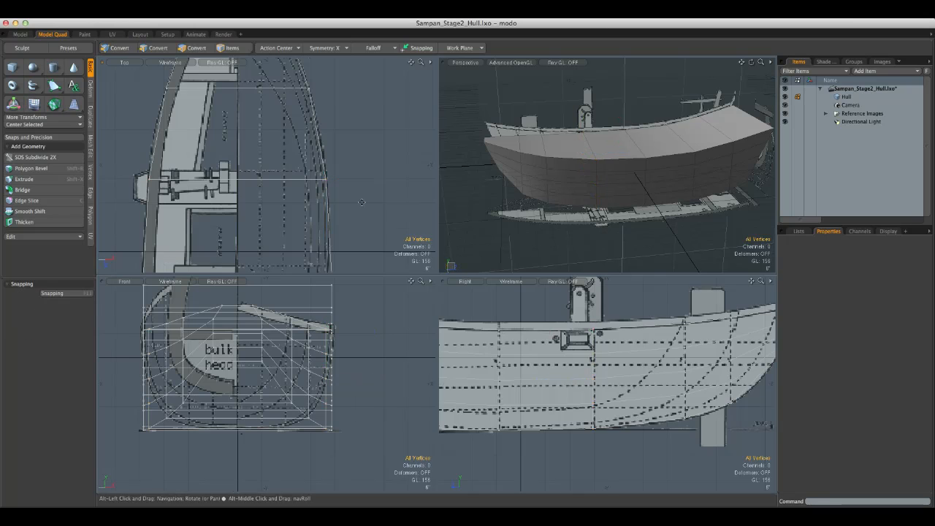
Step: Nudge the side vertices of the next cross-section, near midships, slightly inward in X to match the top outline
alt+shift+drag(369, 257, 354, 73)
right_drag(348, 121, 339, 108)
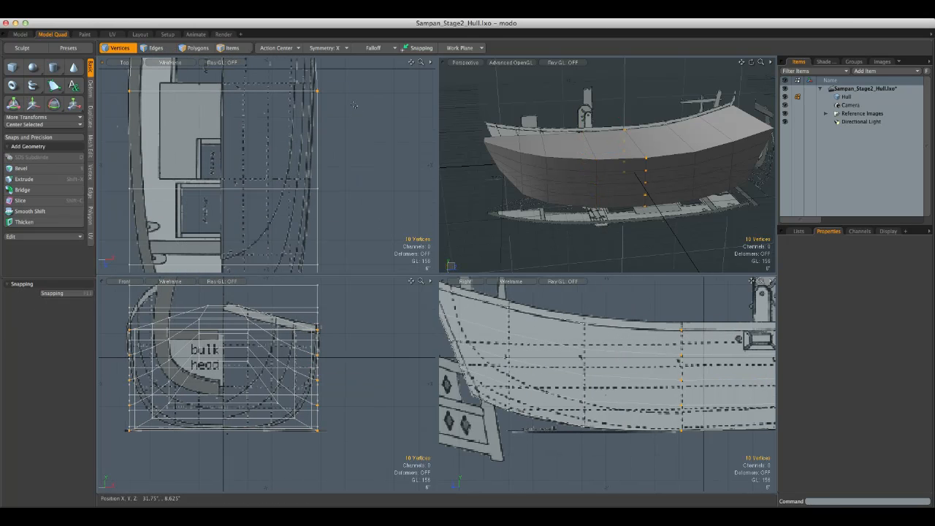
key(w)
drag(371, 92, 367, 92)
key(space)
click(366, 162)
Step: Move the side vertices of the second cross-section ahead of the stern inward by 1.875" in X to follow the top outline
alt+shift+drag(364, 208, 360, 154)
right_drag(356, 159, 300, 118)
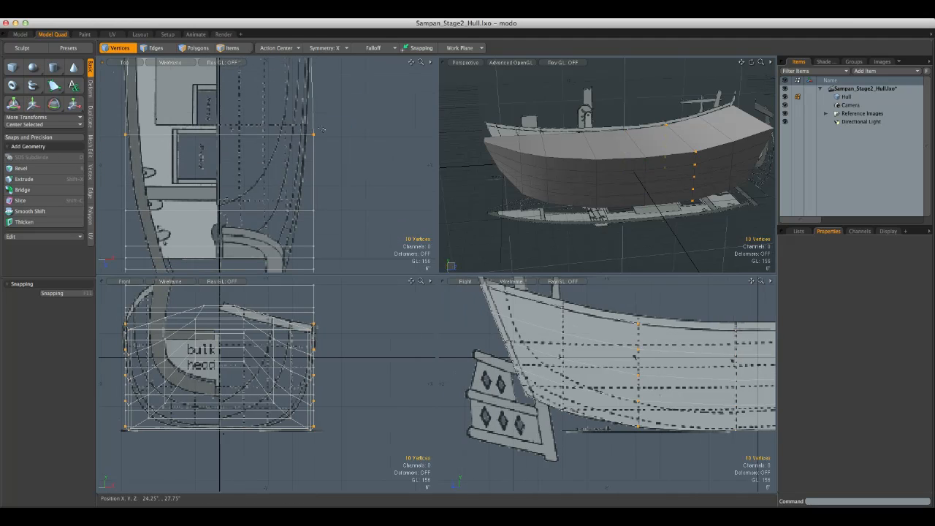
key(w)
drag(364, 139, 357, 139)
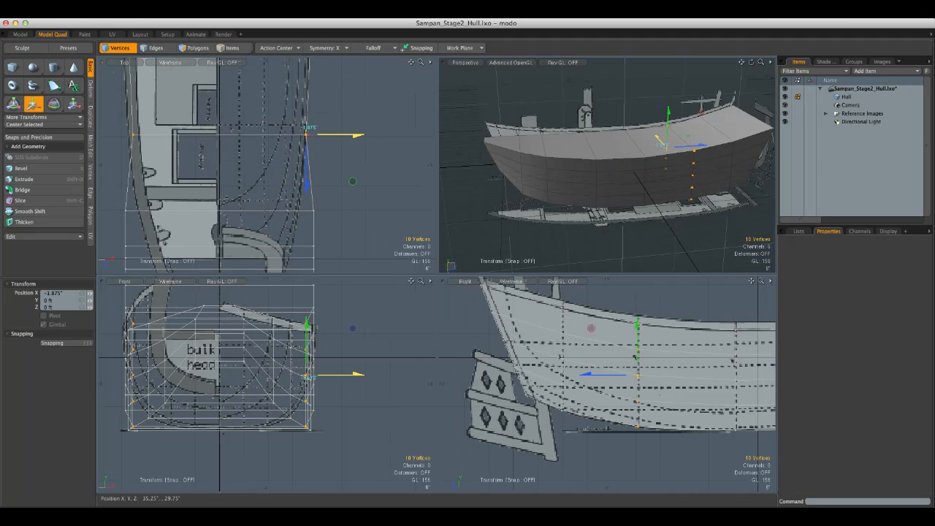
key(space)
click(353, 171)
Step: Move the side vertices of the cross-section just ahead of the stern inward in X to match the top reference
alt+shift+drag(342, 230, 349, 173)
right_drag(348, 174, 293, 141)
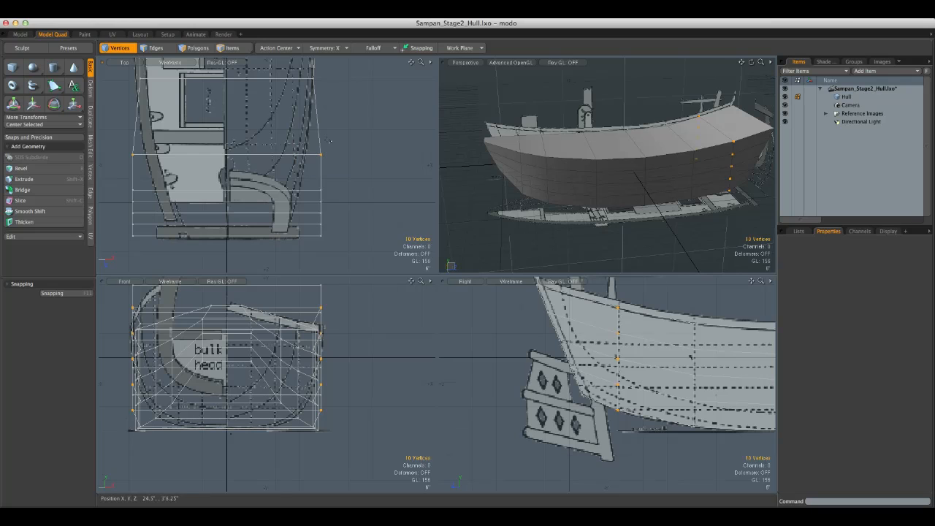
key(w)
drag(361, 159, 345, 156)
key(space)
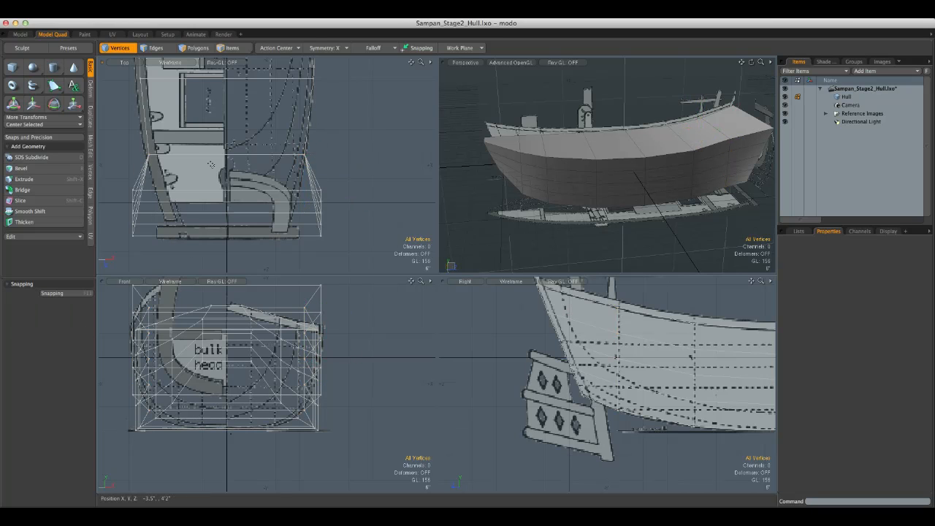
Step: Move the side vertices of the stern end inward by 5.375" in X to fit the transom's width in the top reference
right_drag(347, 254, 310, 180)
key(w)
drag(374, 217, 351, 214)
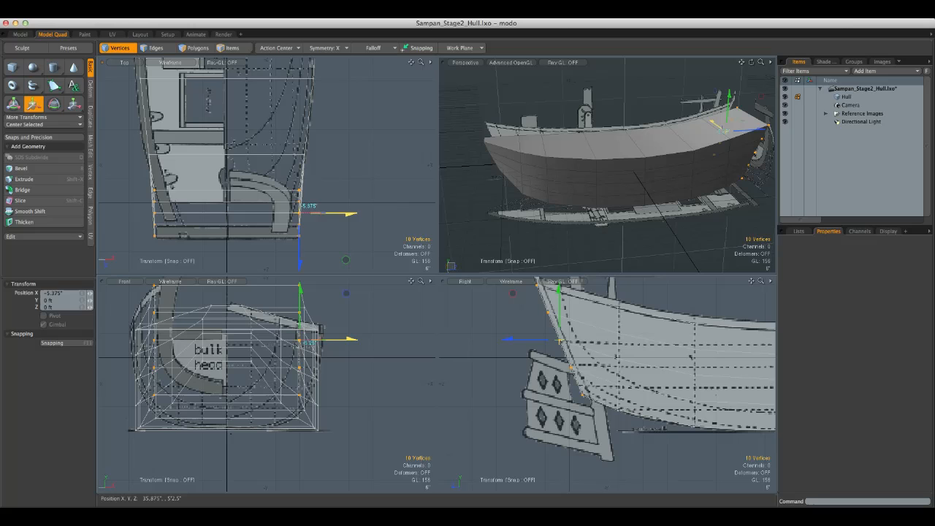
key(q)
click(368, 200)
Step: Move the bottom corner vertices of the three middle cross-sections inward by 11" in X to round the hull's underside
alt+drag(675, 172, 659, 191)
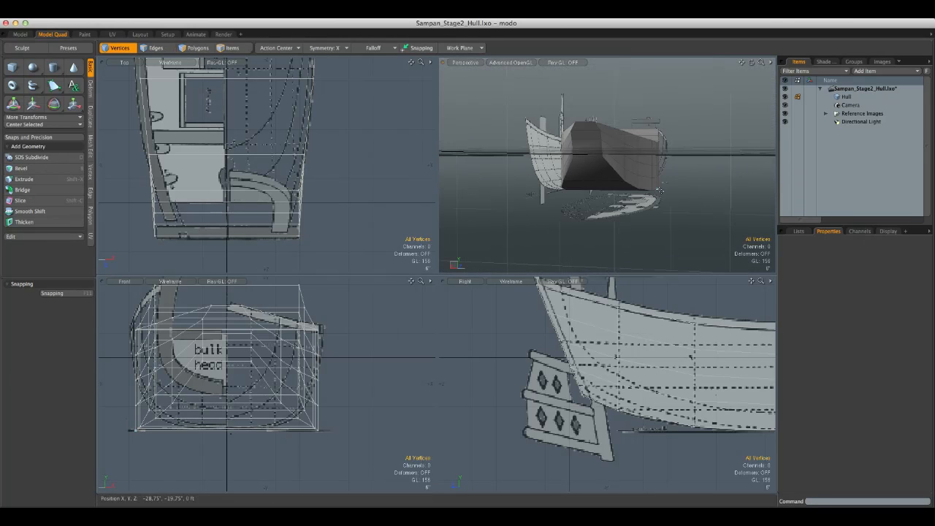
alt+drag(352, 363, 397, 355)
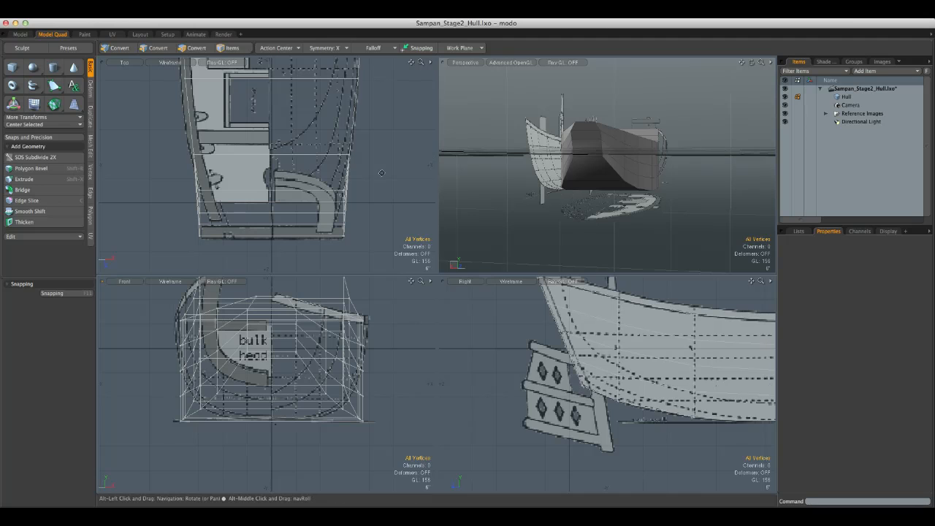
alt+drag(354, 339, 333, 394)
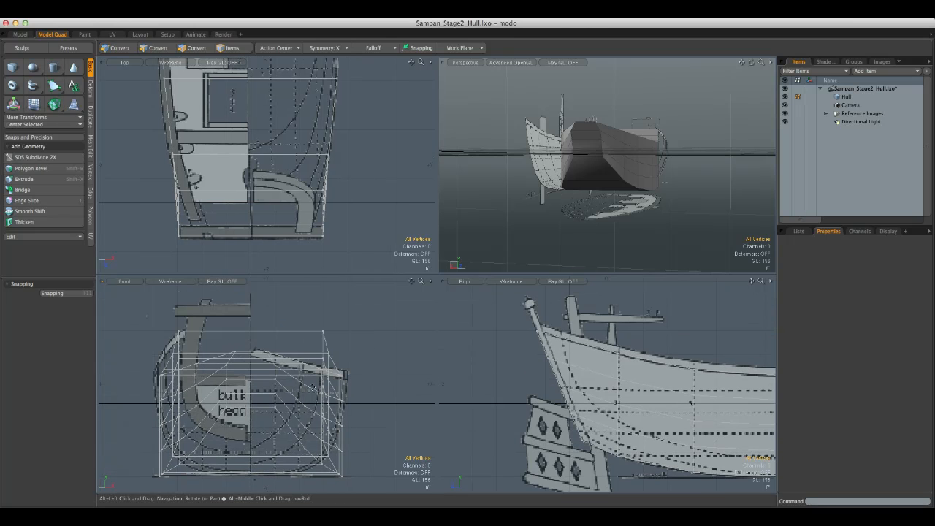
alt+drag(473, 196, 636, 197)
key(alt)
alt+drag(360, 473, 349, 409)
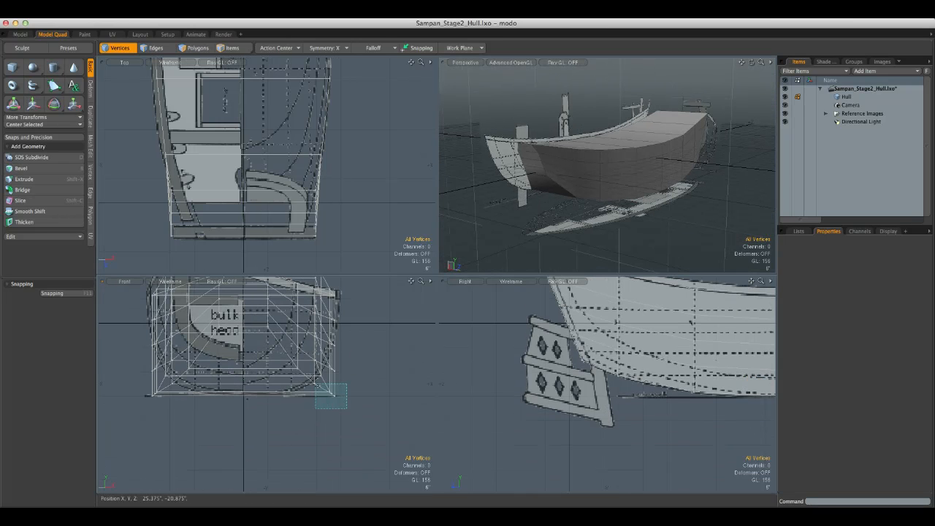
alt+drag(665, 175, 602, 188)
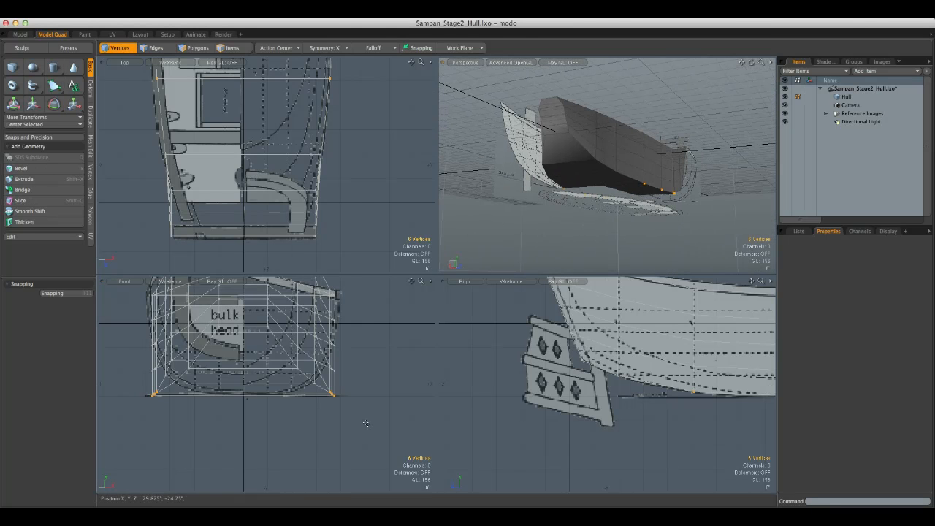
key(w)
mouse_move(358, 401)
alt+mouse_down()
mouse_move(396, 395)
mouse_move(367, 395)
alt+mouse_up()
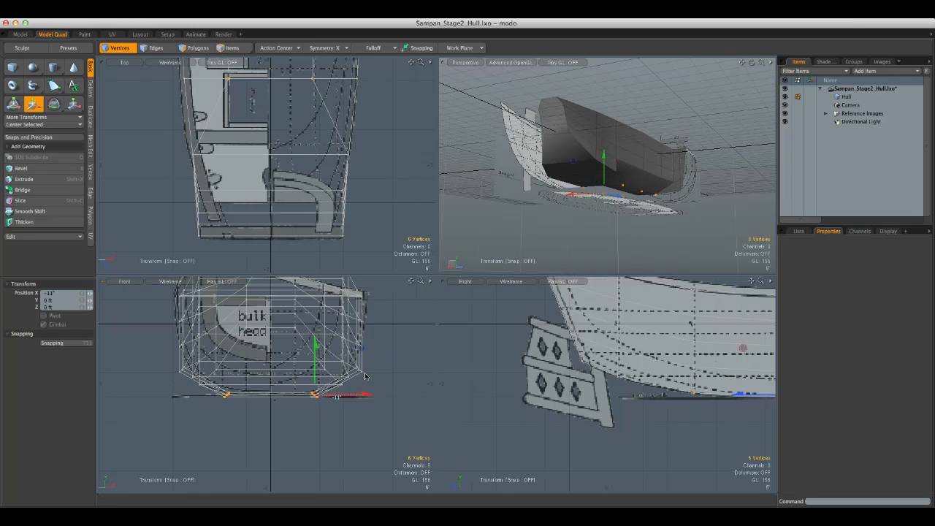
key(space)
Step: Move the bottom corner vertices of the next cross-section toward the bow inward by 1.625" in X and up 1" in Y
alt+drag(497, 191, 584, 178)
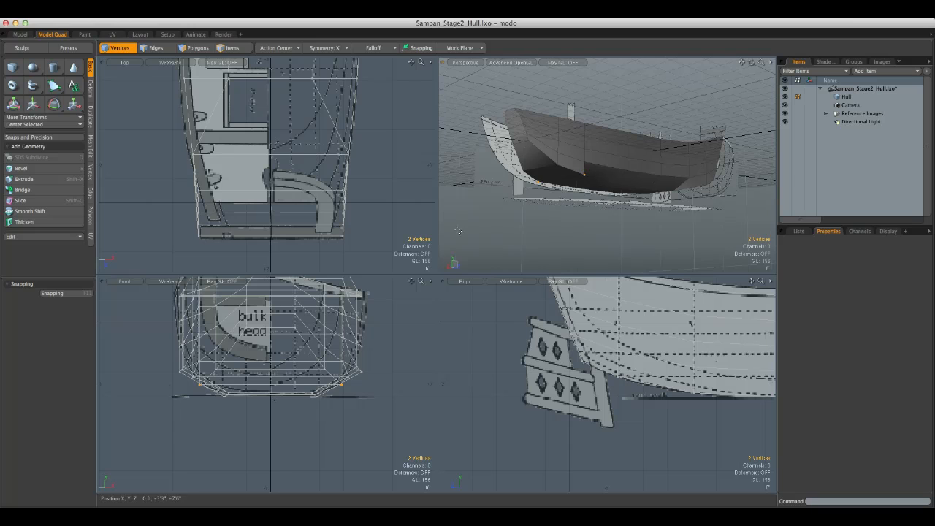
key(w)
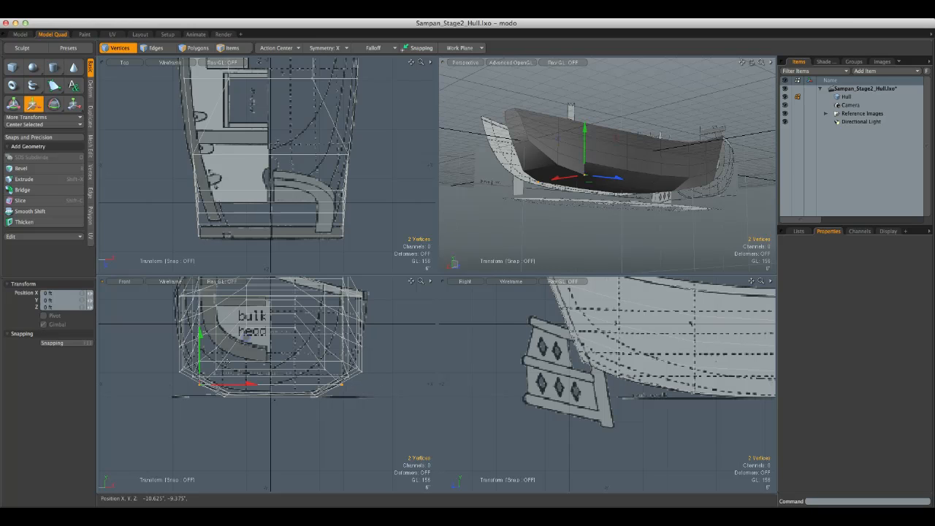
drag(249, 342, 253, 331)
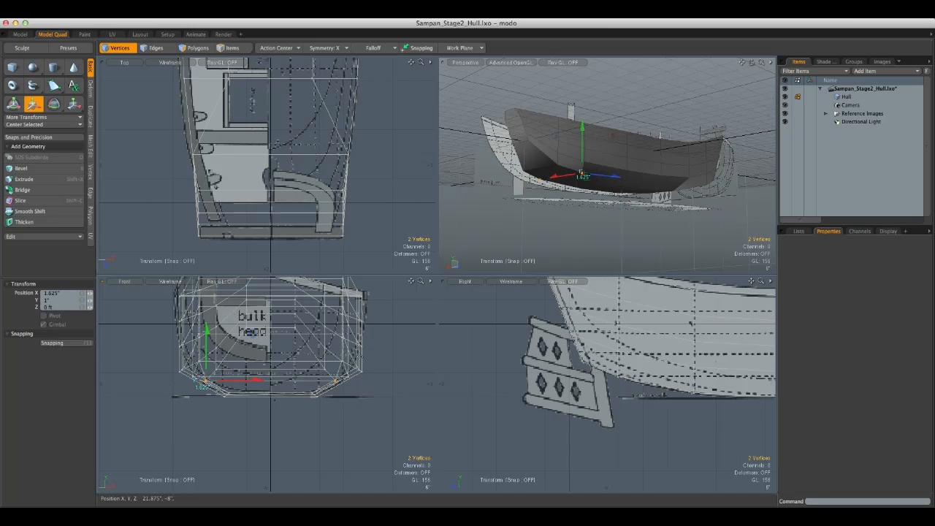
key(q)
Step: Move the bottom corner vertices of the following cross-section, closer to the bow, inward by 3.75" in X
alt+drag(606, 174, 626, 188)
alt+drag(661, 188, 470, 279)
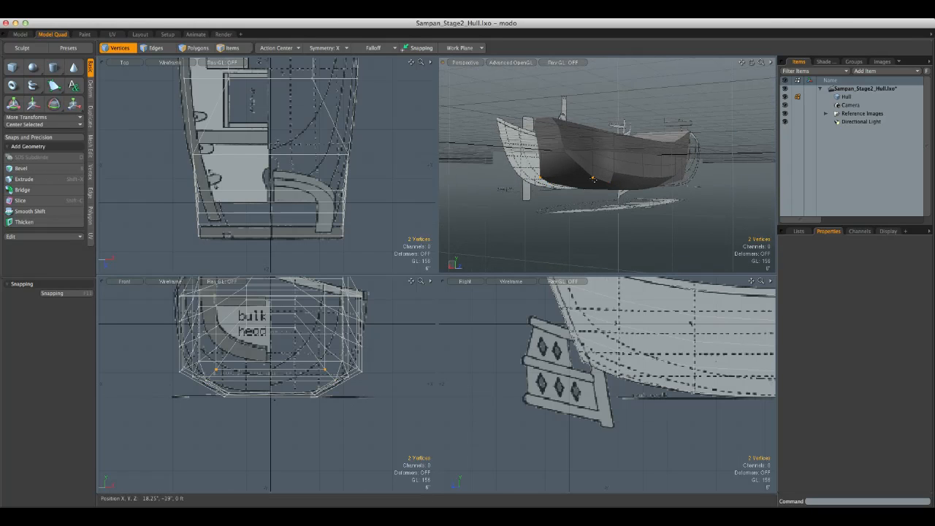
key(w)
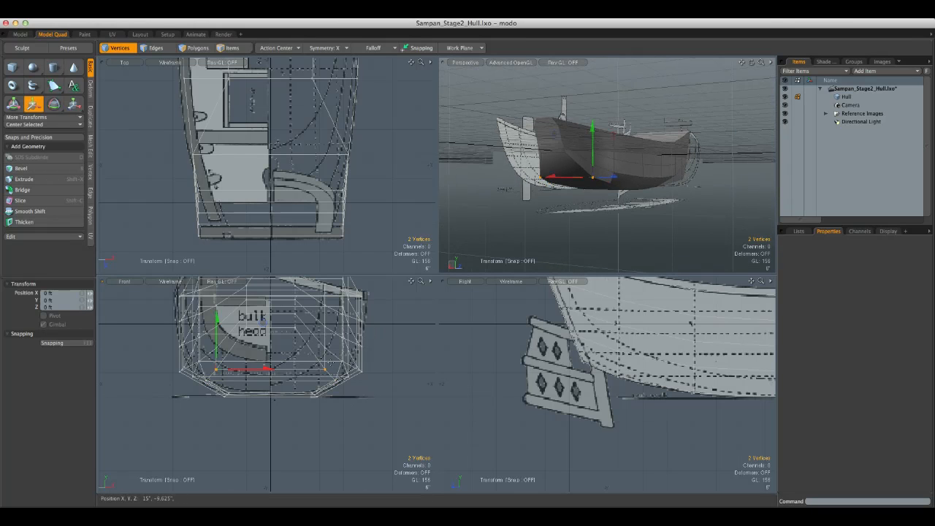
drag(268, 372, 284, 371)
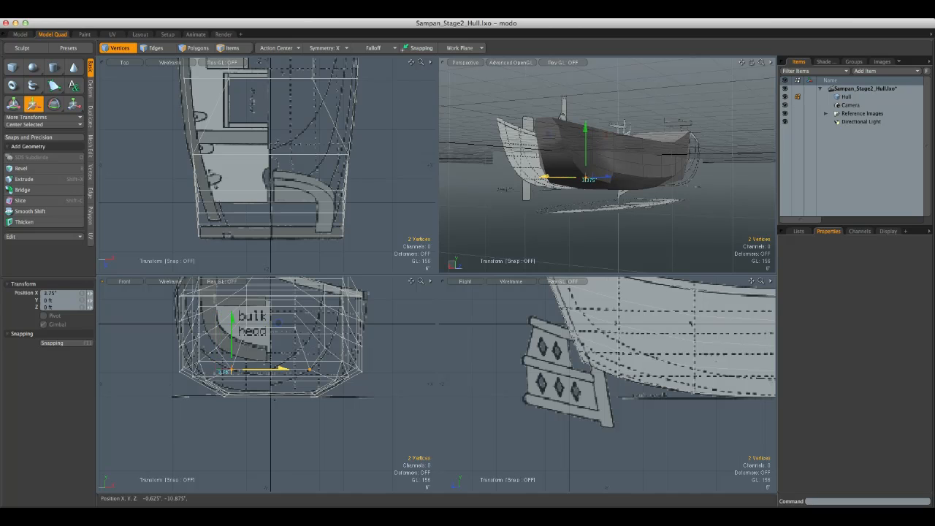
key(space)
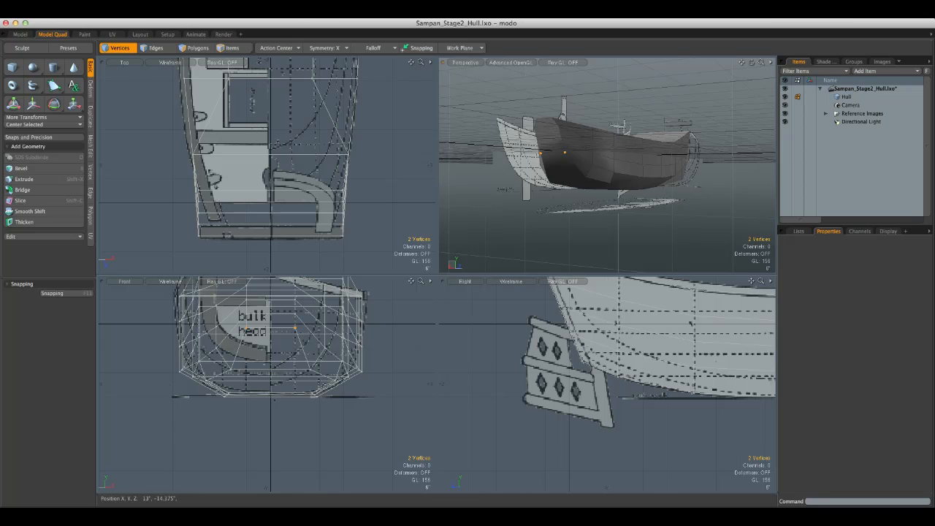
alt+drag(542, 196, 496, 195)
key(w)
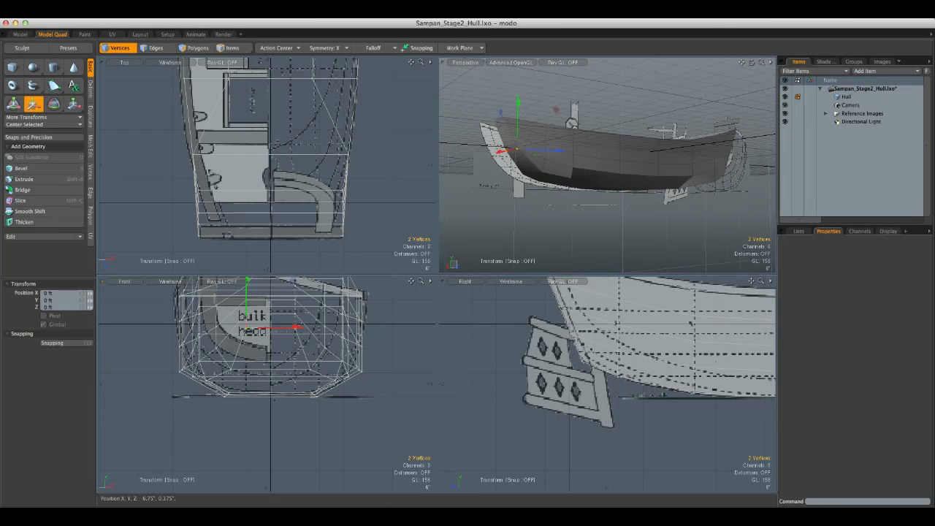
key(space)
click(376, 168)
Step: Move the bottom corner vertices of the cross-section just ahead of the stern inward by 10" in X
alt+drag(365, 95, 356, 248)
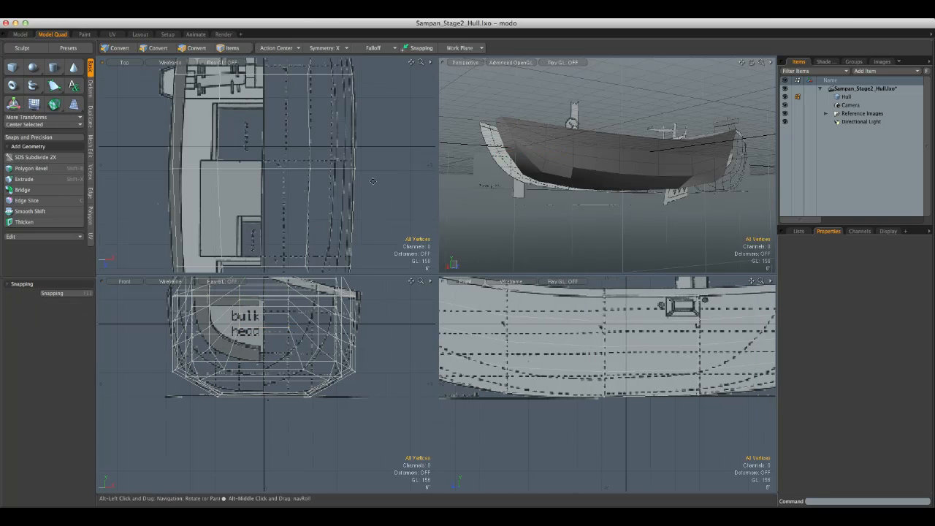
alt+drag(334, 81, 350, 248)
alt+drag(351, 114, 370, 202)
alt+drag(577, 134, 677, 175)
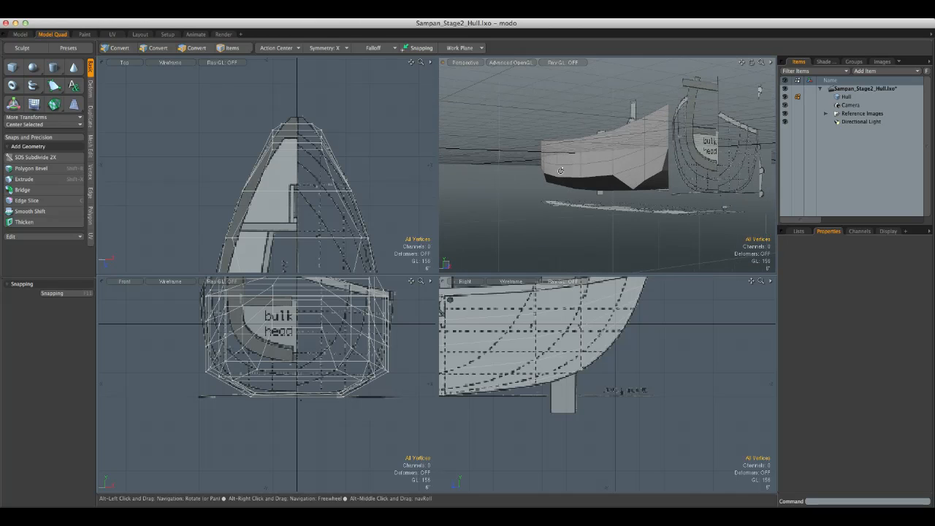
alt+drag(400, 245, 374, 82)
alt+drag(377, 249, 374, 122)
alt+drag(362, 212, 364, 209)
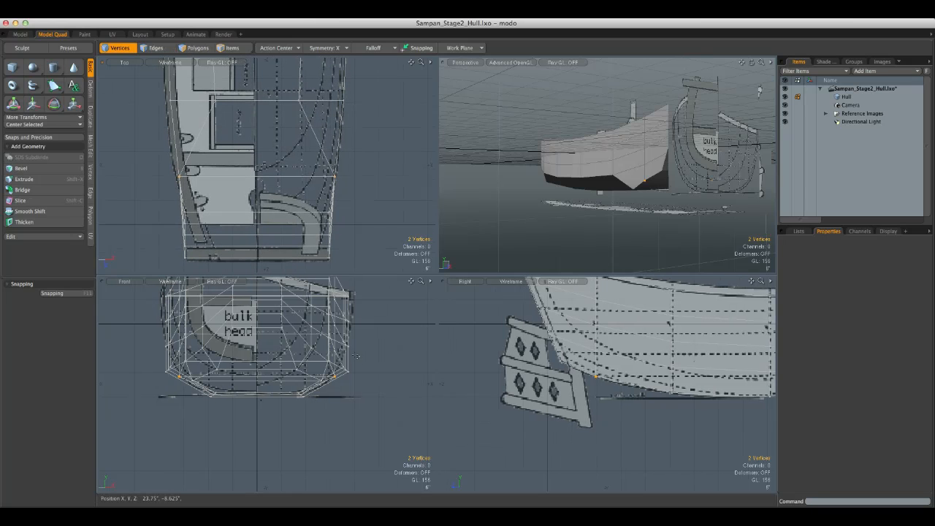
key(w)
drag(375, 379, 334, 378)
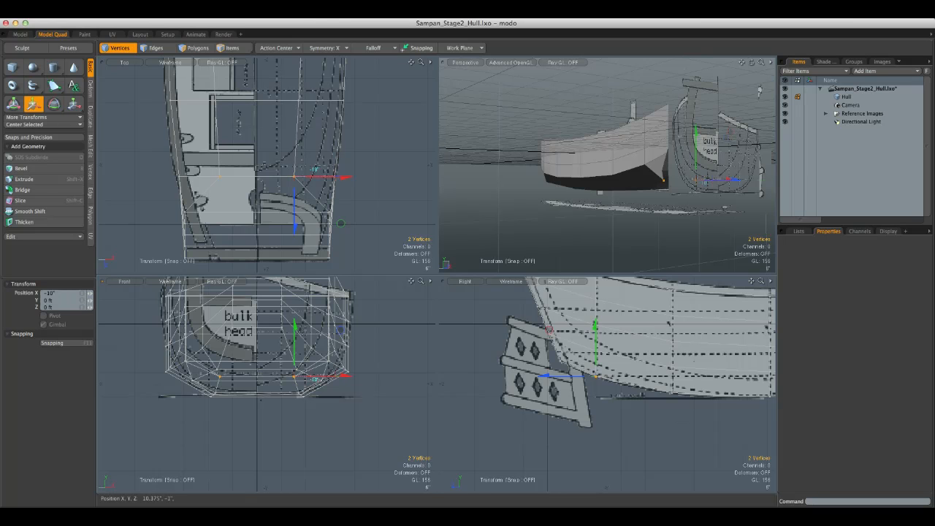
key(space)
Step: Move the stern end's bottom corner vertices inward by 5.875" in X and up 2.625" in Y
alt+drag(590, 202, 715, 176)
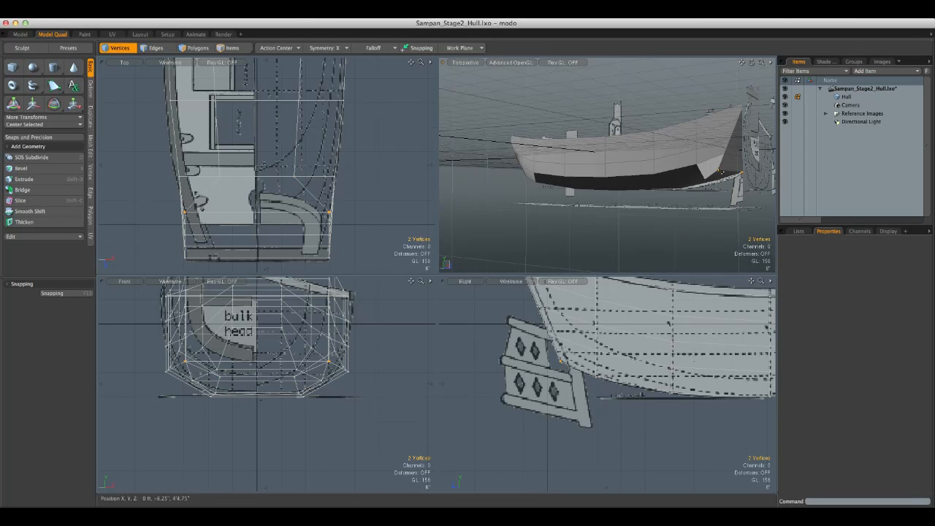
key(w)
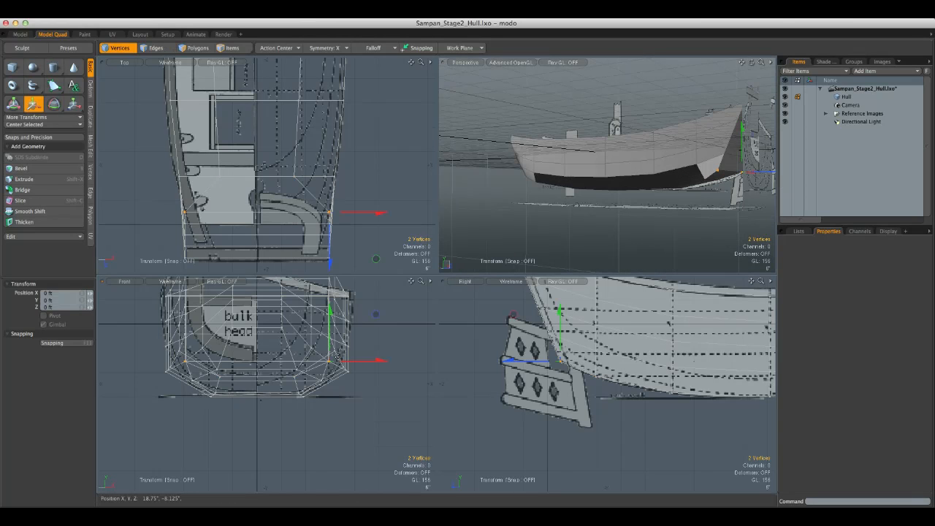
drag(369, 360, 344, 359)
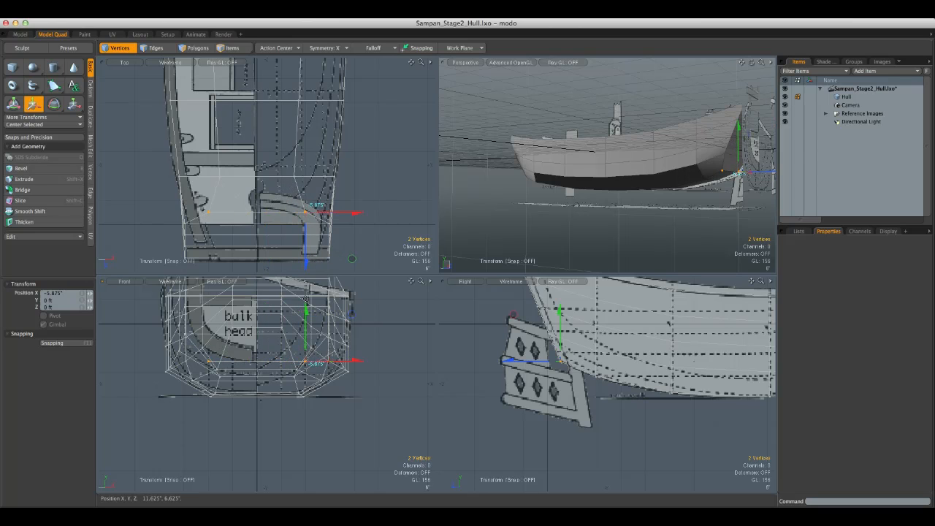
drag(305, 312, 306, 302)
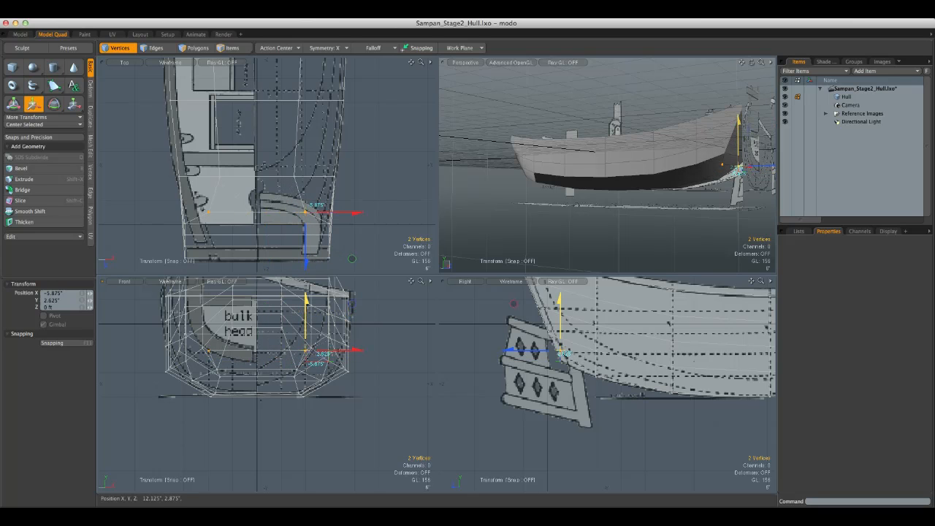
key(q)
click(295, 402)
Step: Select the lowest side vertices along the middle cross-sections and move them slightly inward and up to round the bilge
alt+drag(569, 212, 671, 198)
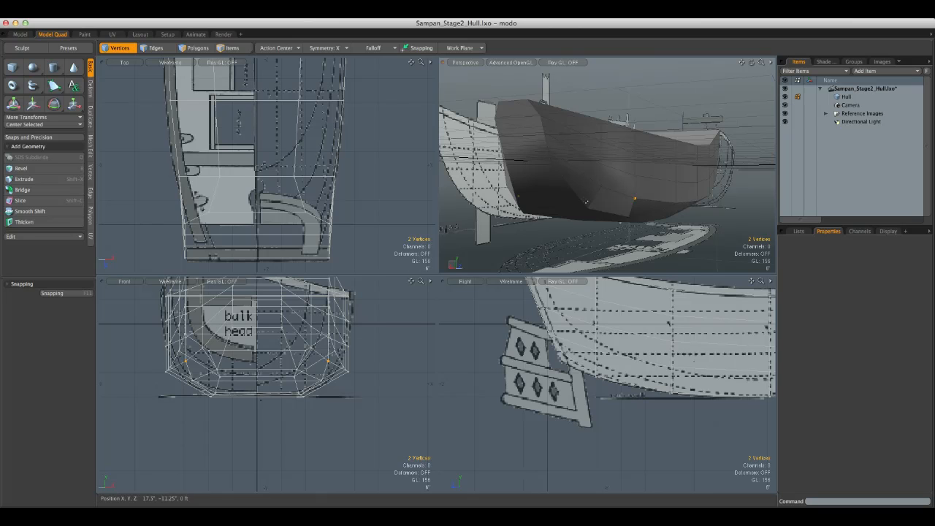
scroll(676, 203, up, 3)
shift+click(684, 205)
alt+drag(684, 205, 657, 204)
shift+click(692, 201)
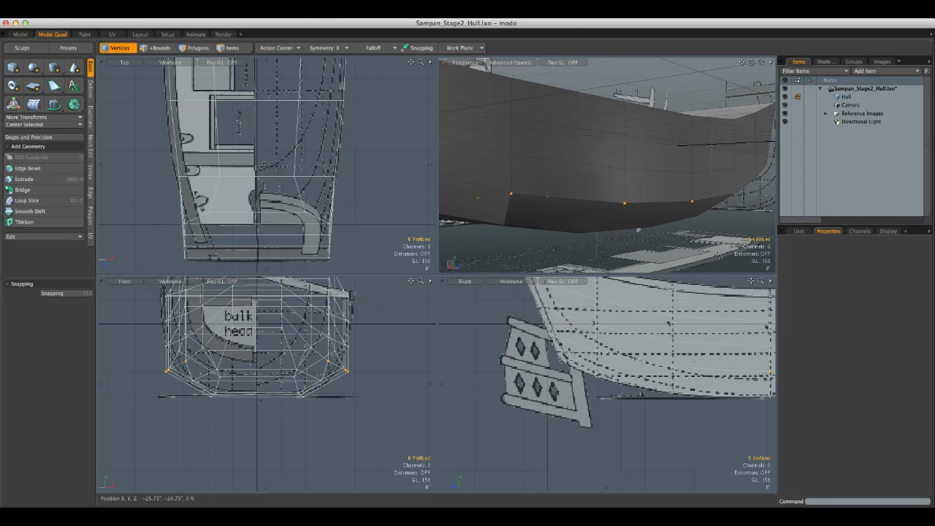
alt+drag(732, 204, 734, 194)
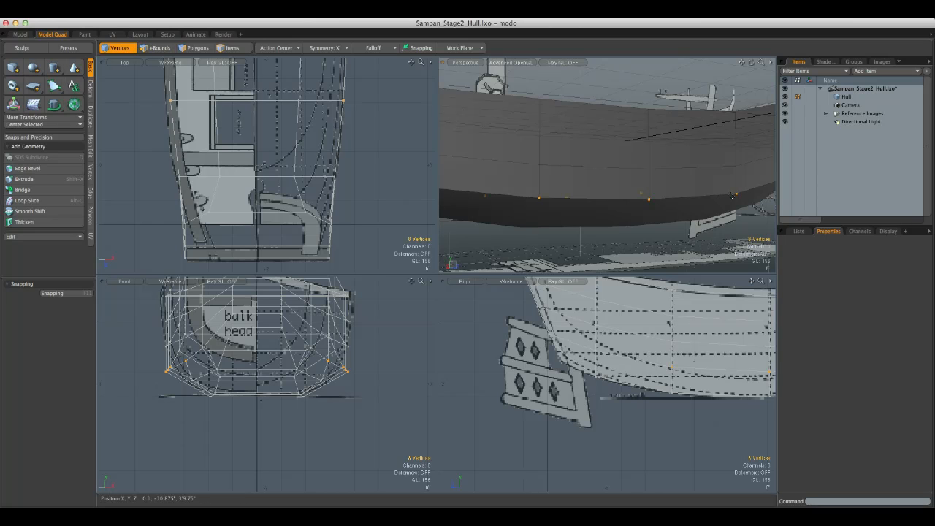
alt+shift+drag(331, 351, 346, 378)
key(w)
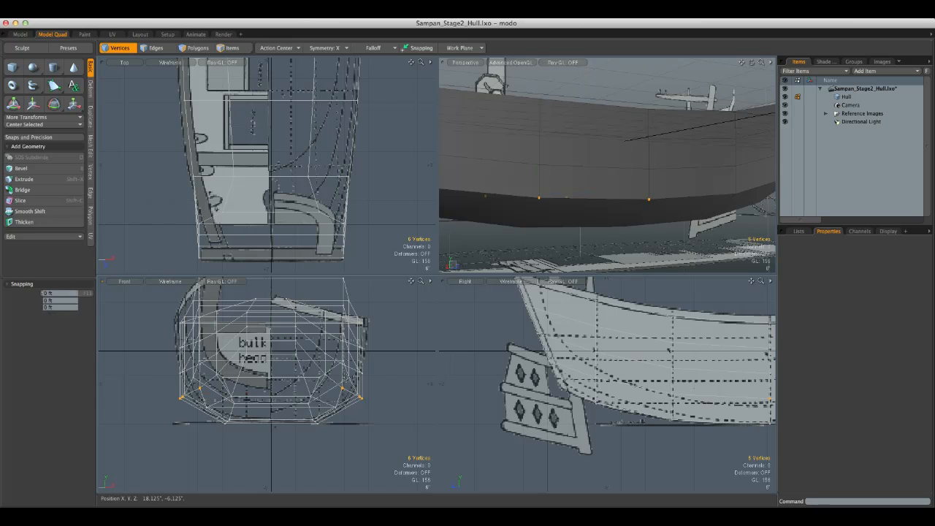
drag(241, 355, 249, 342)
key(q)
Step: Move the bottom corner vertices of a cross-section near the bow inward along X only, replacing a first attempt that also shifted them in Z
alt+drag(615, 184, 613, 231)
alt+drag(330, 88, 362, 351)
alt+drag(367, 166, 388, 204)
alt+drag(549, 206, 598, 199)
key(1)
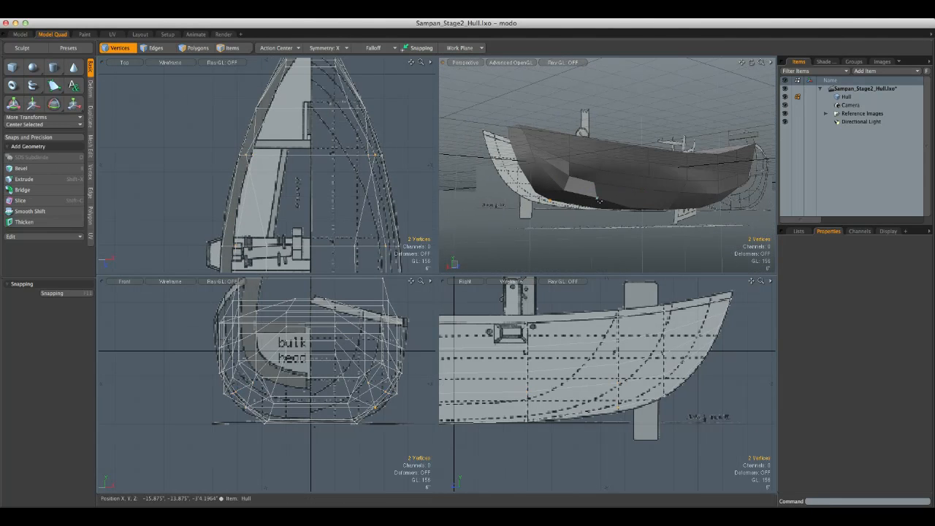
alt+drag(376, 201, 387, 232)
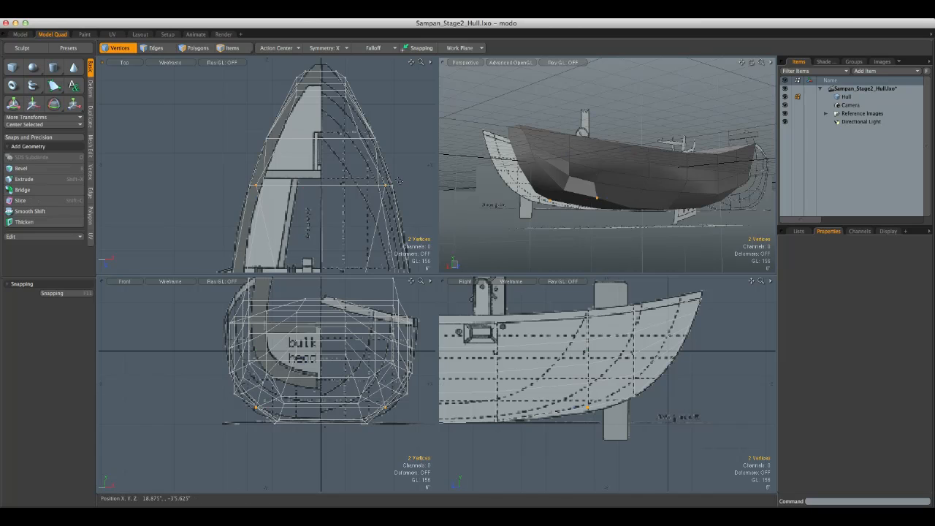
key(w)
drag(309, 181, 335, 182)
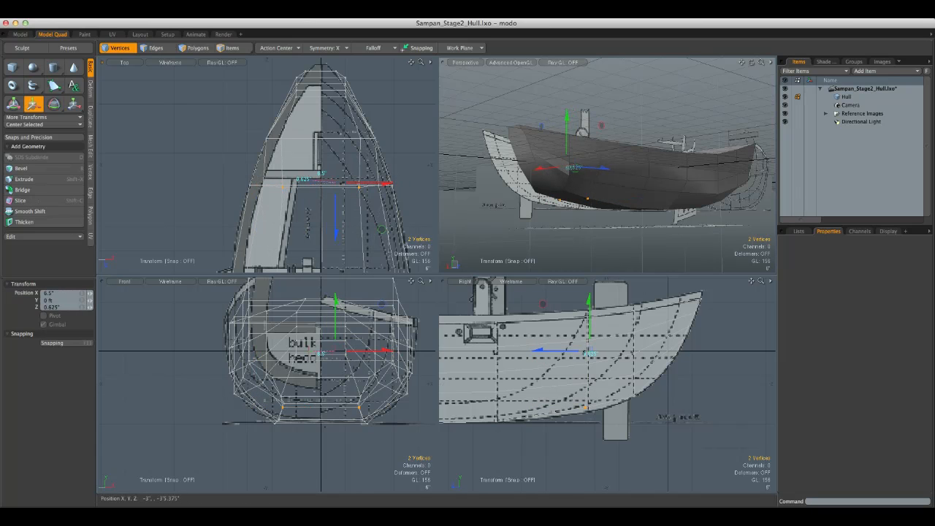
key(ctrl+z)
drag(362, 181, 389, 182)
key(space)
Step: Nudge the bottom corner vertices of the cross-section below the forward deck fitting slightly outward along X
alt+drag(563, 185, 659, 211)
key(shift+a)
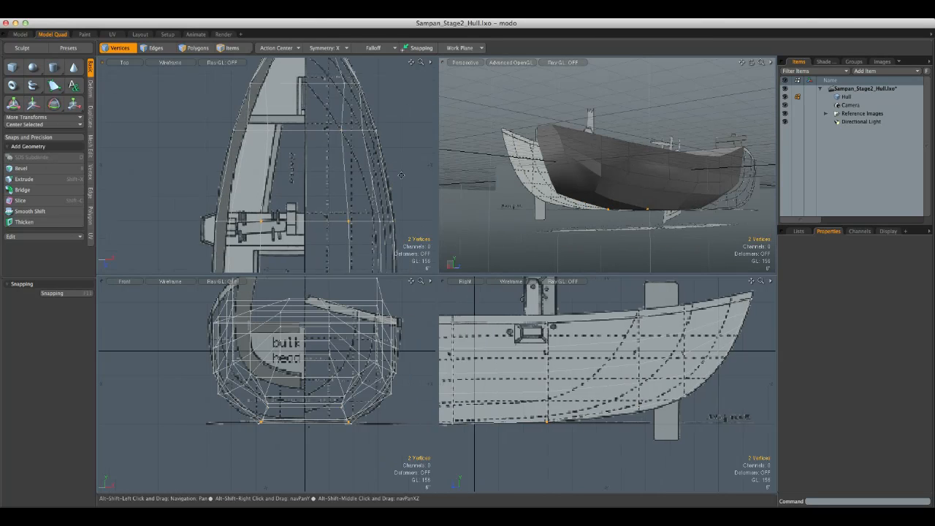
key(w)
drag(314, 138, 313, 139)
key(space)
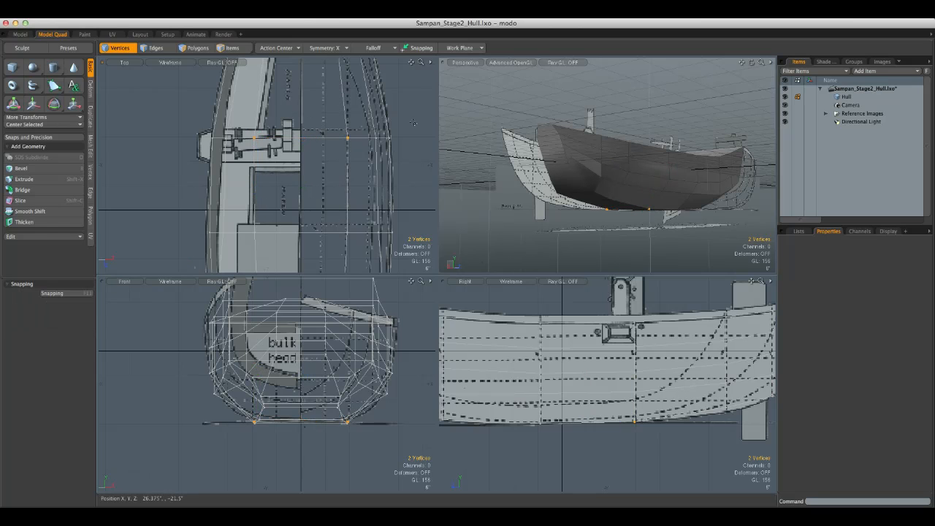
Step: Move the same bottom corner vertices below the forward deck fitting a further 4.75" outward in X
key(a)
mouse_move(399, 110)
alt+shift+mouse_down()
mouse_move(411, 158)
mouse_move(390, 111)
alt+shift+mouse_up()
key(period)
scroll(398, 156, up, 2)
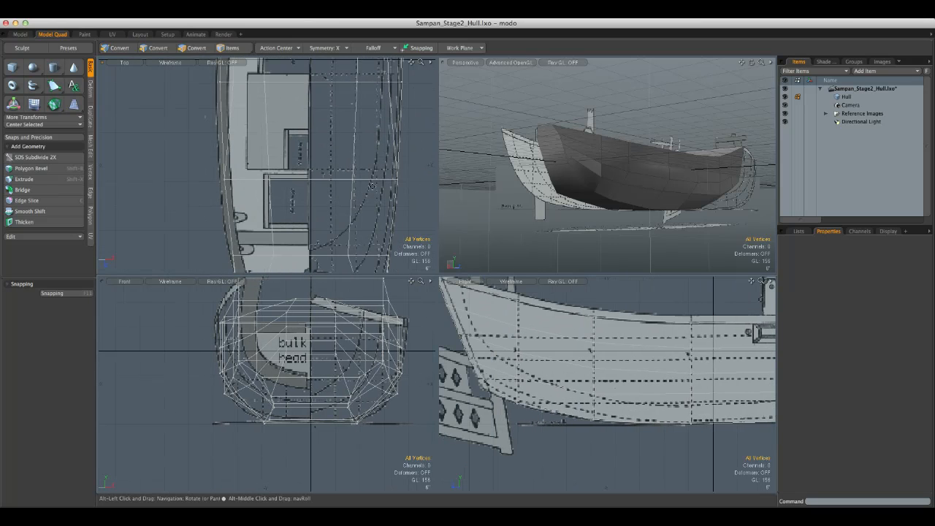
scroll(390, 92, down, 4)
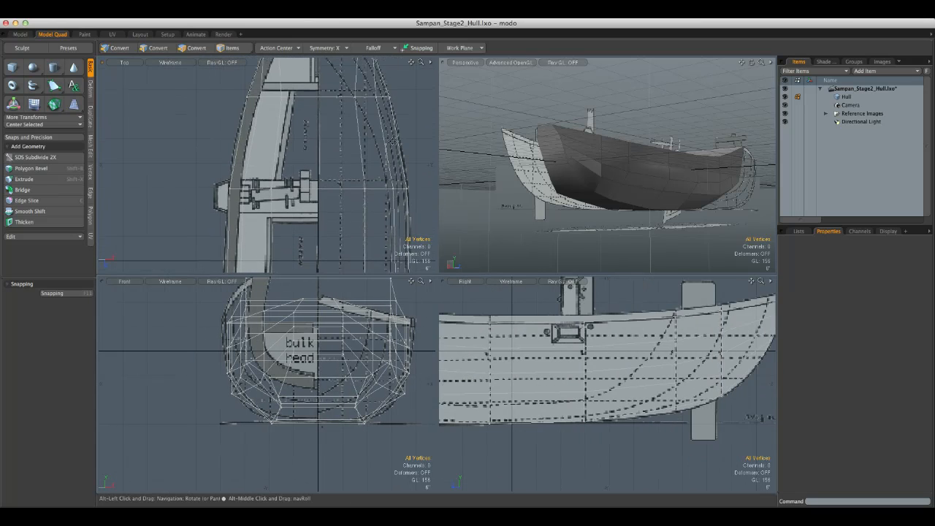
alt+shift+drag(358, 159, 400, 130)
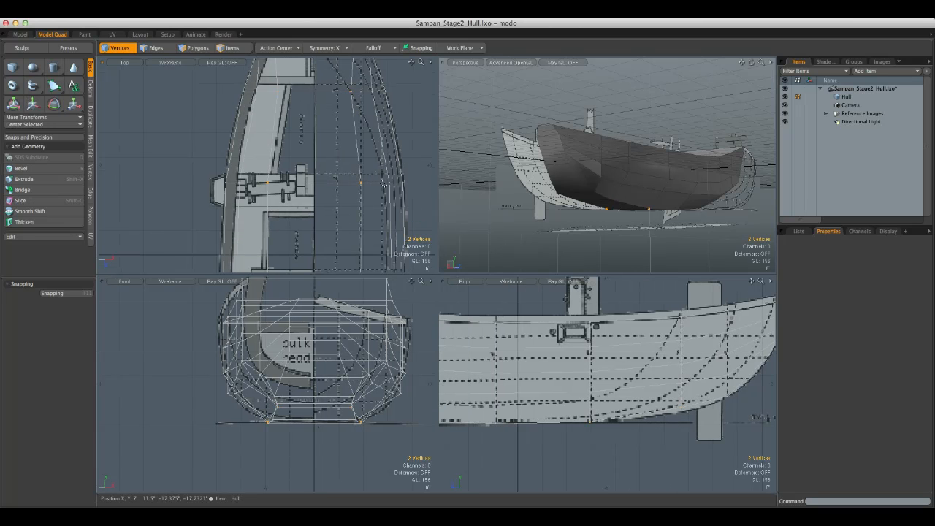
key(w)
drag(319, 182, 298, 182)
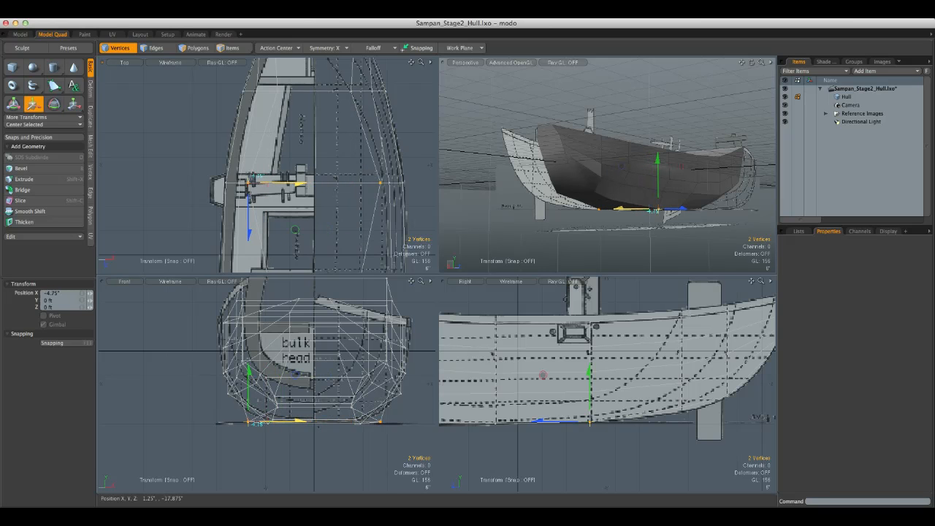
key(q)
Step: Move the bottom corner vertices of the next cross-section aft, amidships, outward by 5.375" in X and clear the selection
alt+drag(359, 252, 360, 153)
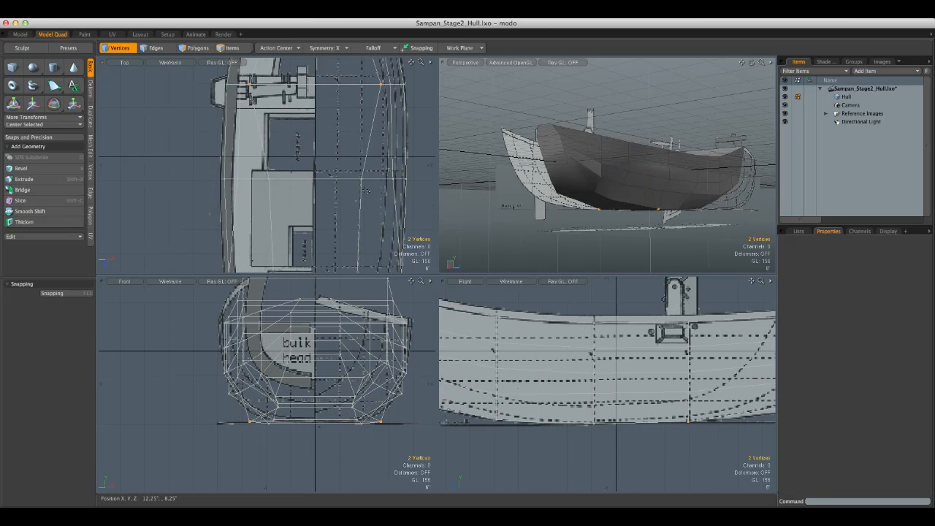
key(w)
drag(320, 177, 298, 178)
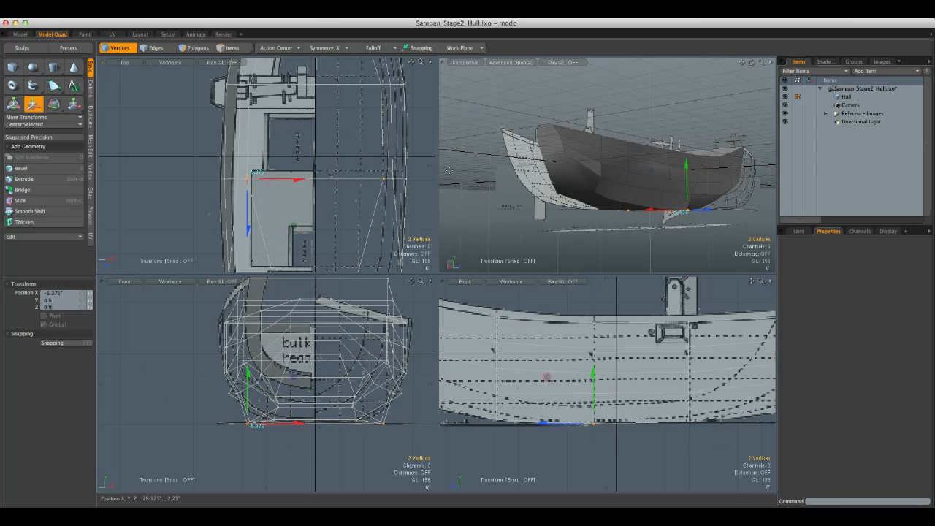
key(q)
alt+drag(449, 171, 563, 234)
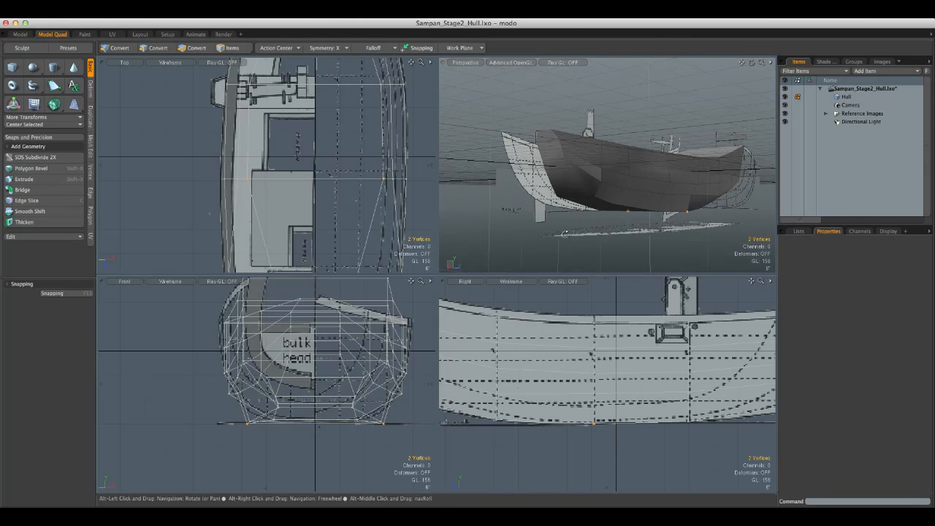
click(563, 234)
Step: Move the bottom corner vertices of the cross-section aft of the midship one outward along X
alt+drag(361, 258, 367, 134)
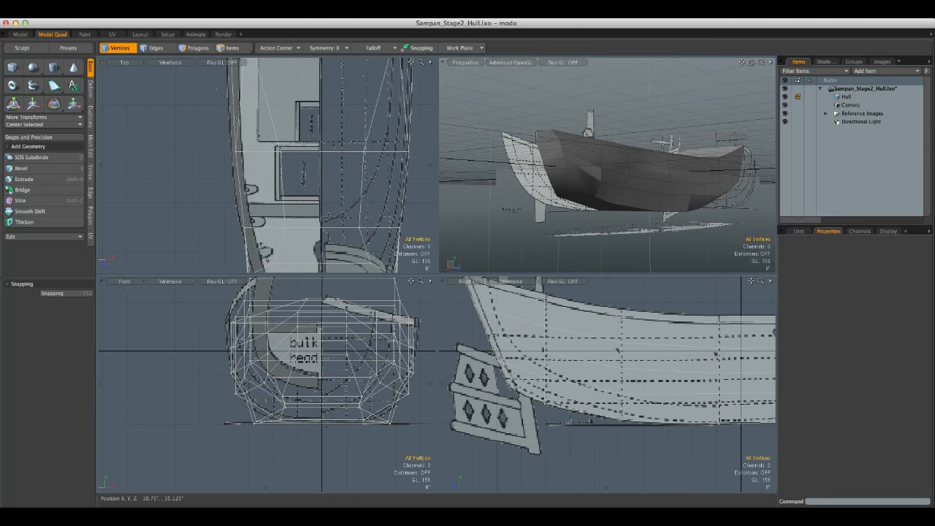
key(w)
drag(320, 153, 302, 153)
key(q)
Step: Move the bottom corner vertices of the cross-section just ahead of the stern inward in X and slightly forward in Z
alt+drag(599, 219, 644, 192)
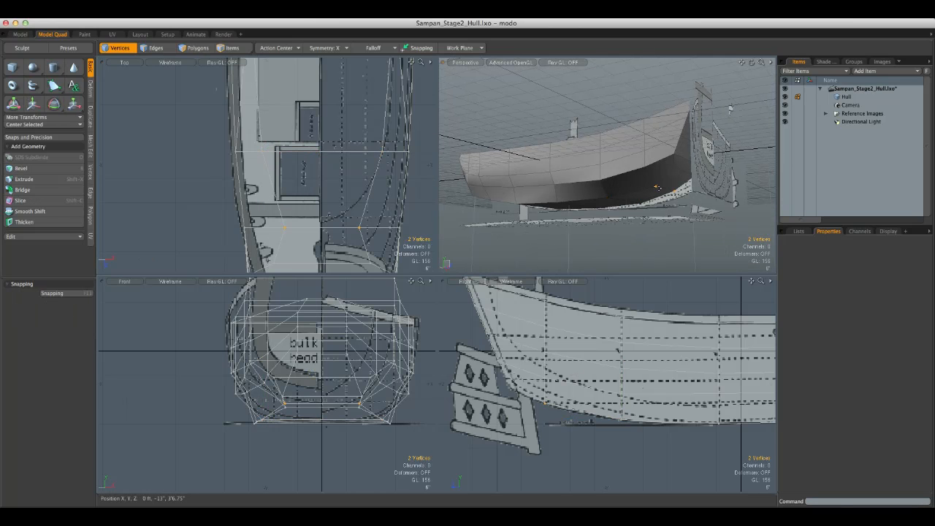
alt+drag(376, 231, 375, 179)
key(w)
drag(336, 231, 361, 223)
key(space)
alt+drag(486, 208, 711, 188)
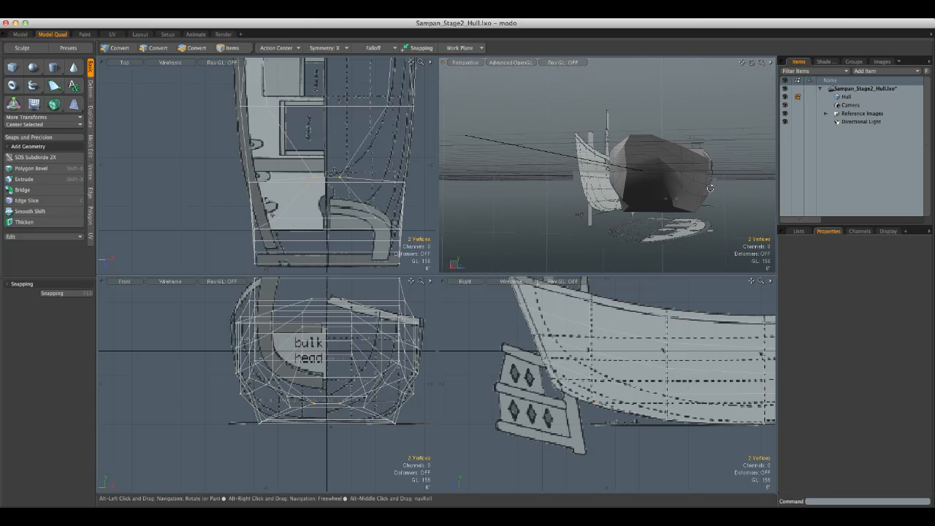
click(708, 199)
Step: Move the bottom corner vertices of the cross-section just behind the bow inward by 6.875" in X and aft by 0.6607" in Z
key(a)
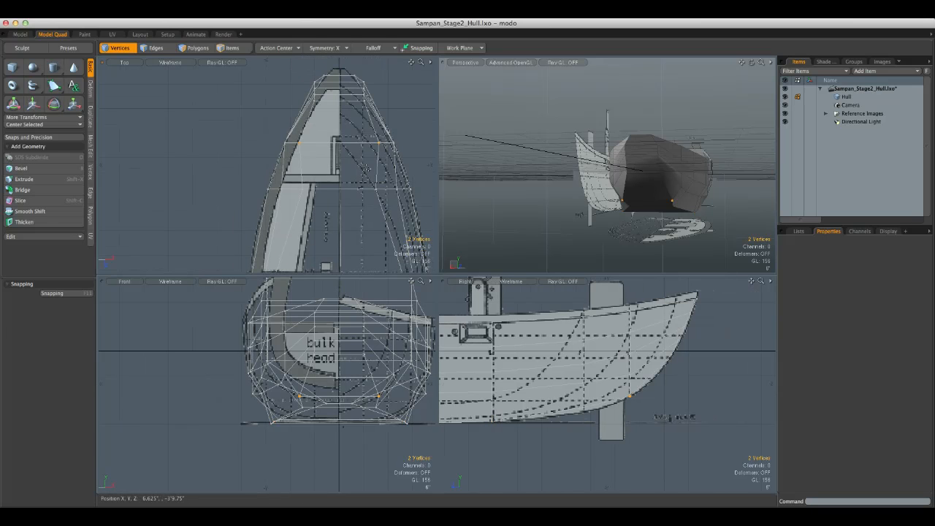
key(w)
drag(346, 196, 374, 190)
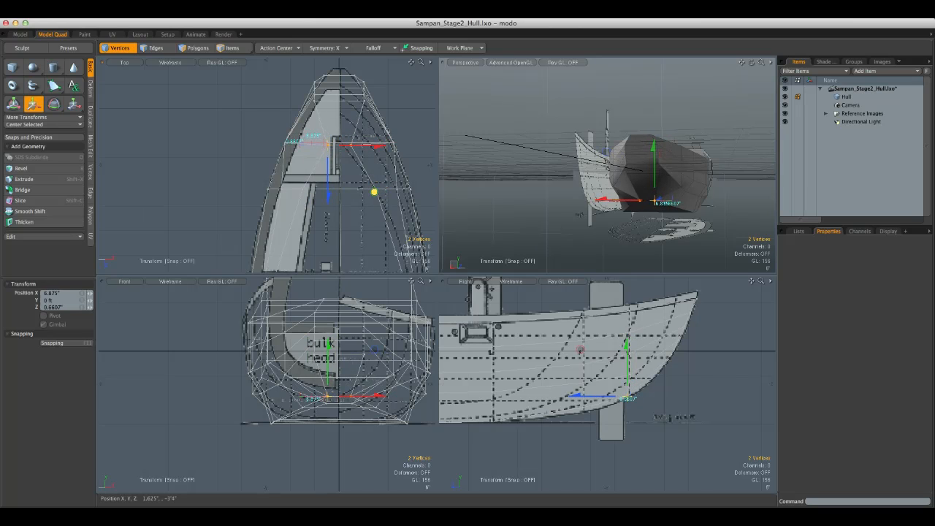
key(q)
click(712, 170)
Step: Move the vertices above the bottom corners on that bow cross-section inward by 6.625" in X and forward by 0.9643" in Z
alt+drag(712, 170, 627, 173)
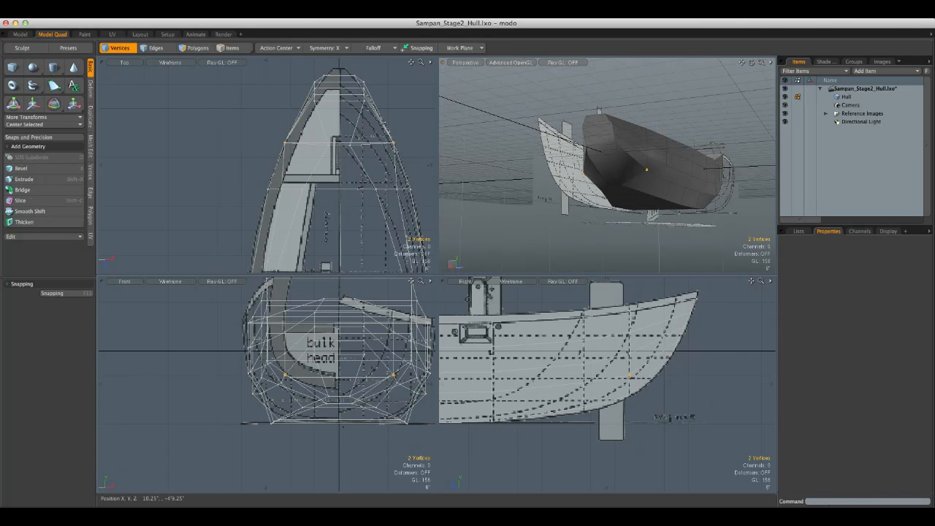
key(w)
drag(333, 192, 358, 184)
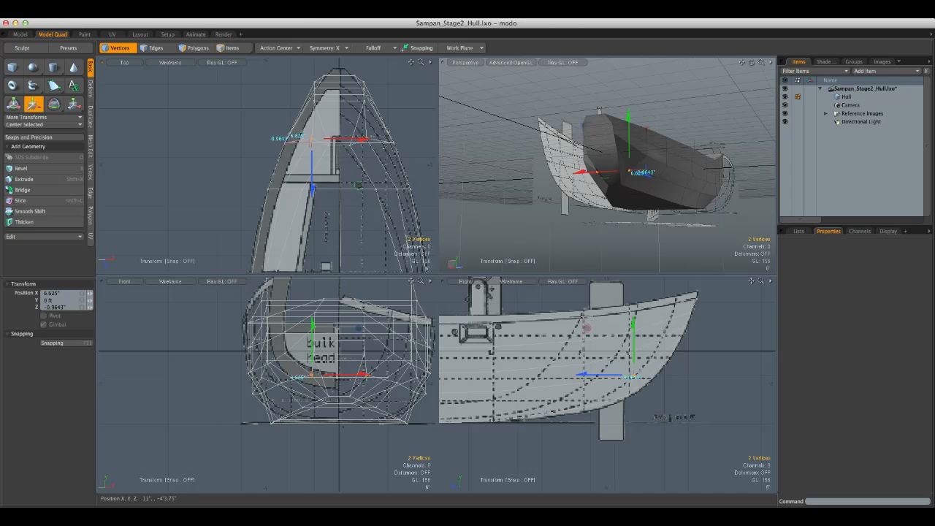
alt+drag(620, 136, 675, 153)
key(q)
Step: Move the stern end's bottom corner vertices slightly inward in X and forward in Z to follow the hull outline
click(582, 206)
key(1)
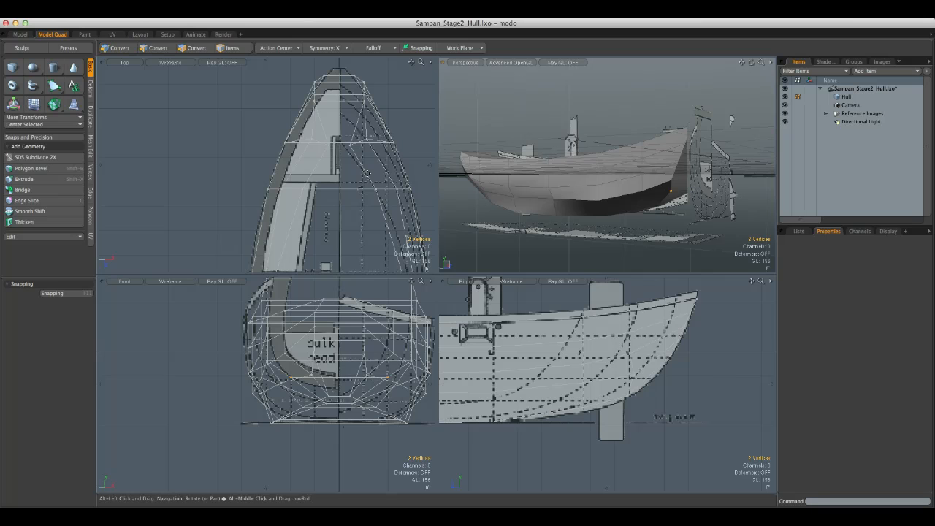
alt+drag(367, 174, 367, 66)
alt+drag(420, 241, 341, 157)
alt+drag(350, 252, 347, 166)
alt+drag(322, 209, 332, 207)
alt+drag(552, 183, 534, 174)
alt+drag(349, 246, 354, 251)
key(w)
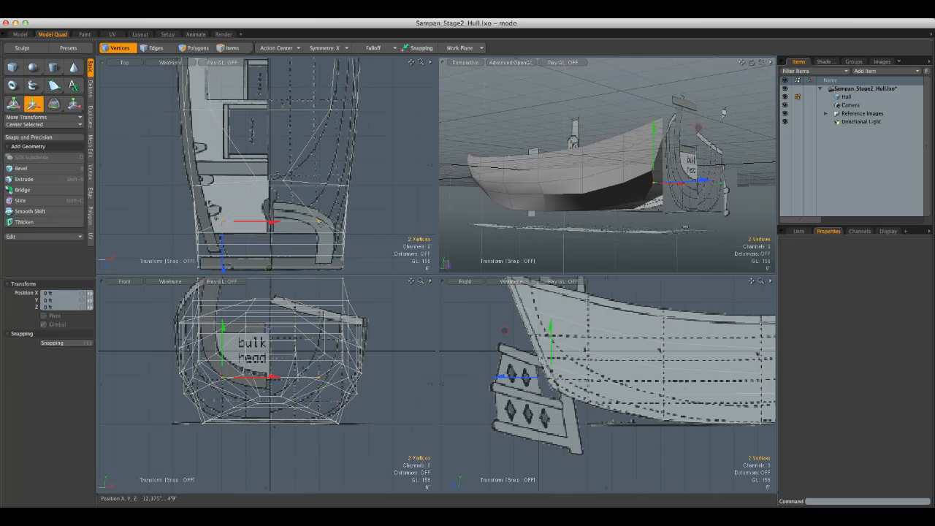
drag(269, 267, 274, 268)
drag(554, 378, 561, 378)
key(q)
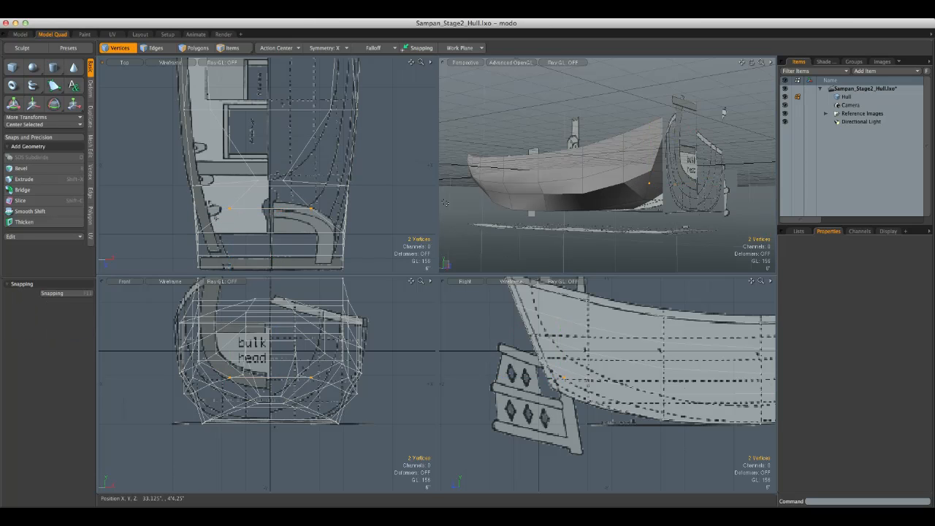
Step: Lower the stern end's bottom corner vertices by 1.375" in Y
alt+drag(539, 148, 614, 179)
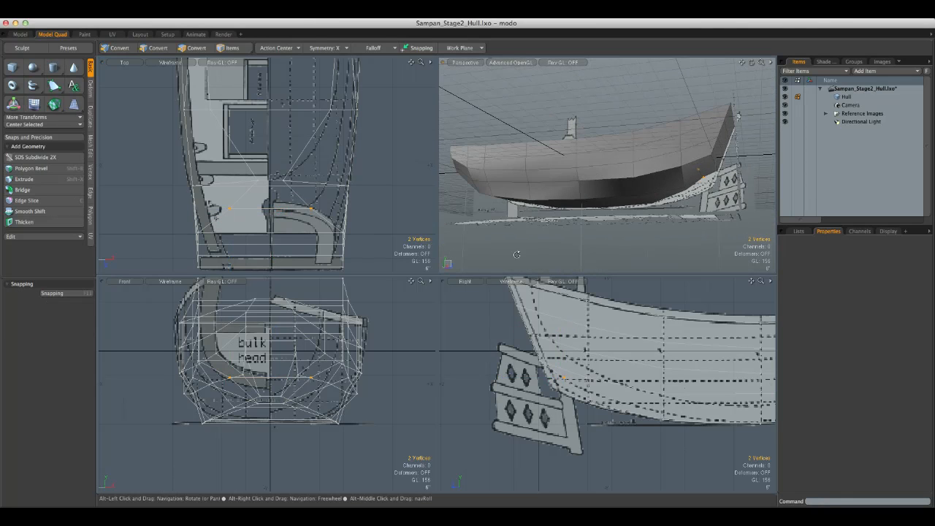
key(w)
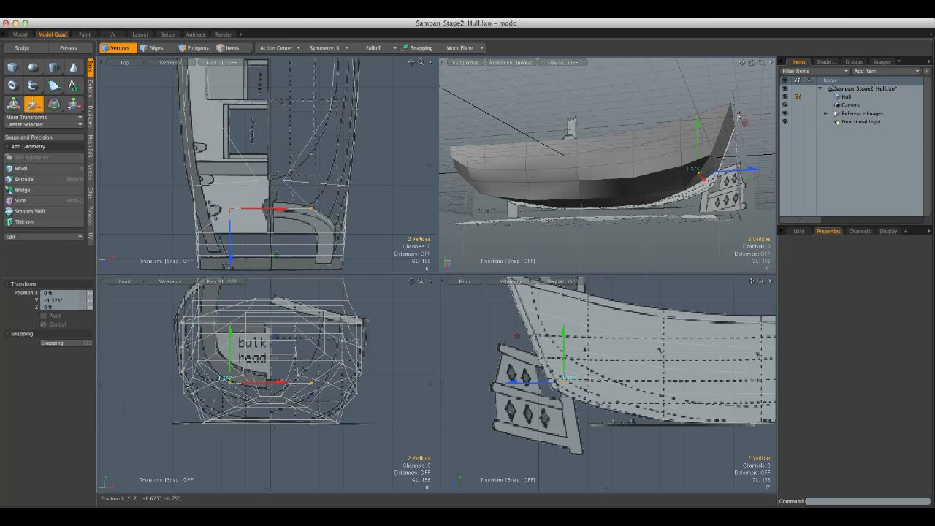
key(q)
Step: Move the lower side vertices just above the bottom corners of the midship cross-section outward by 0.625" in X
alt+drag(652, 199, 532, 189)
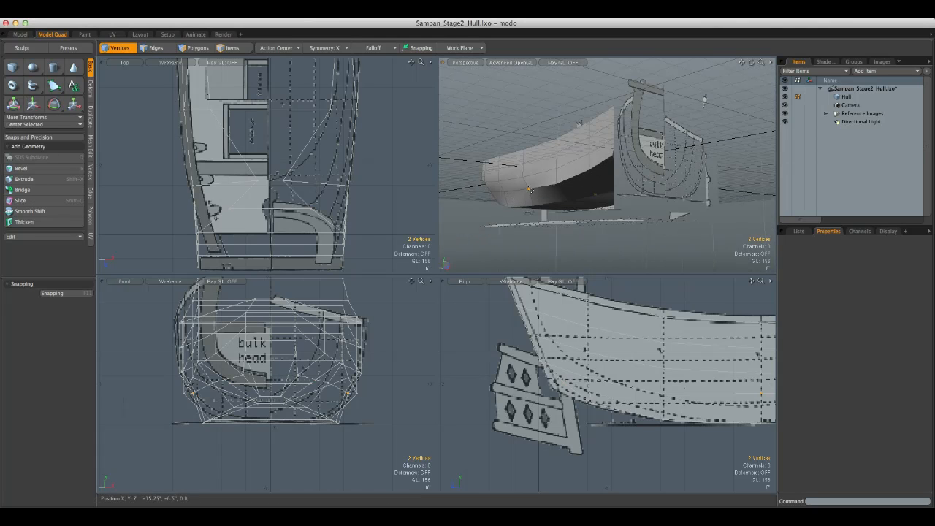
alt+drag(386, 112, 381, 202)
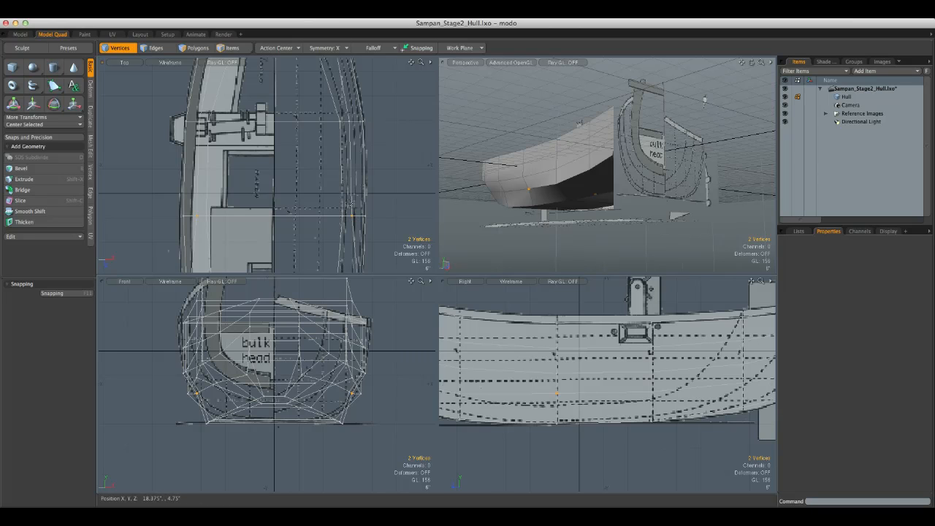
key(w)
drag(251, 221, 247, 216)
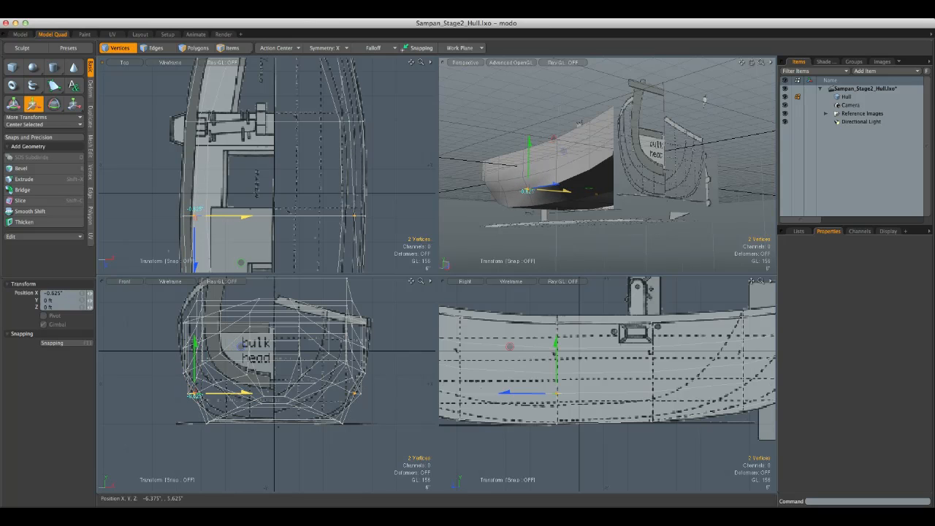
scroll(521, 187, down, 3)
alt+drag(521, 188, 645, 212)
key(space)
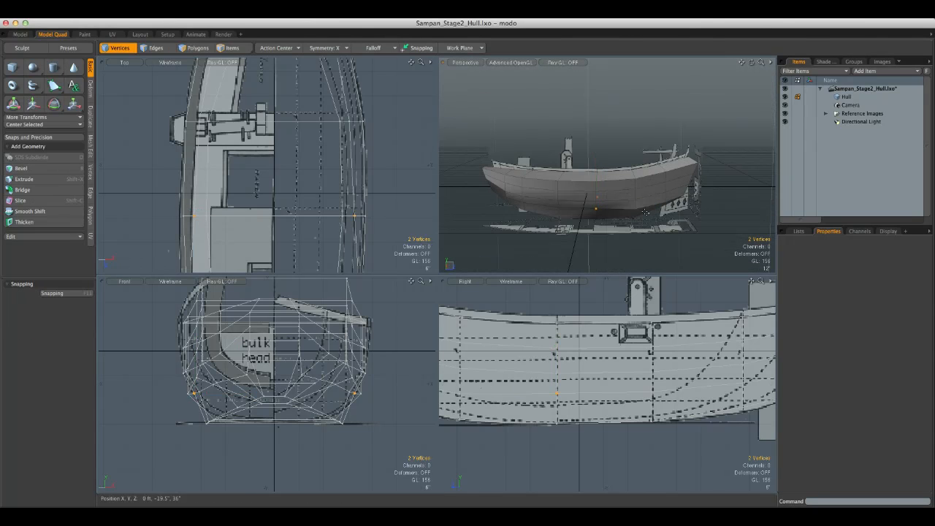
Step: Move the lower side vertices of the next cross-section aft of midships inward along X, then clear the selection
alt+drag(355, 233, 351, 109)
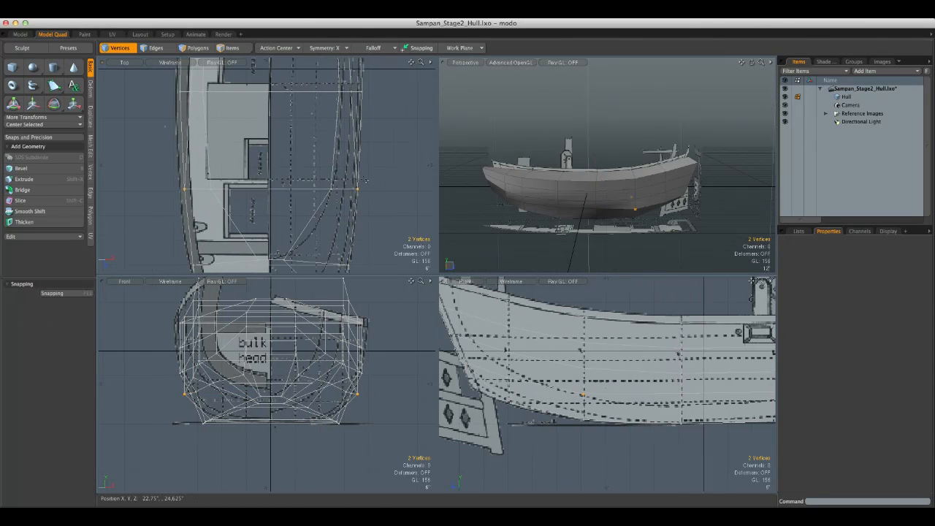
key(w)
drag(240, 192, 253, 193)
key(space)
click(637, 235)
Step: Move the lower side vertices of the cross-section just ahead of the stern inward by 5.5" in X
alt+drag(637, 235, 604, 178)
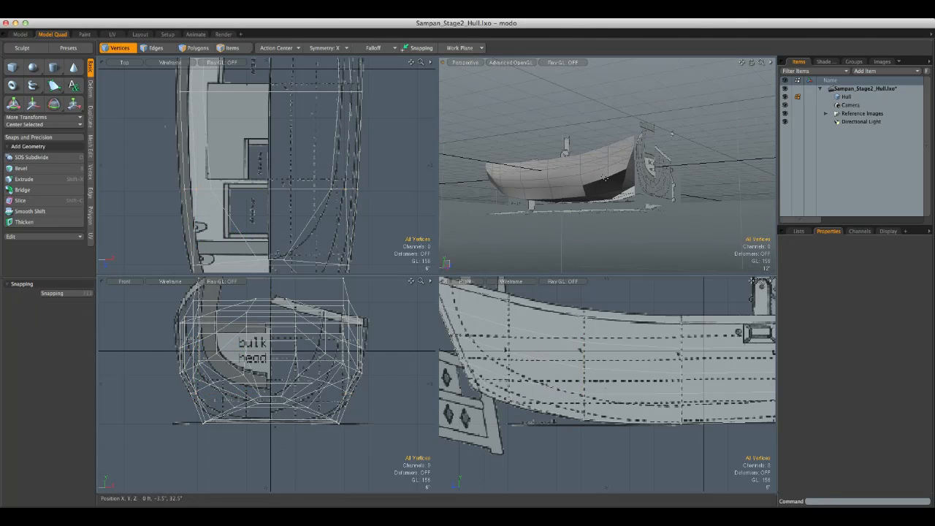
alt+drag(326, 233, 337, 193)
key(w)
drag(250, 229, 271, 227)
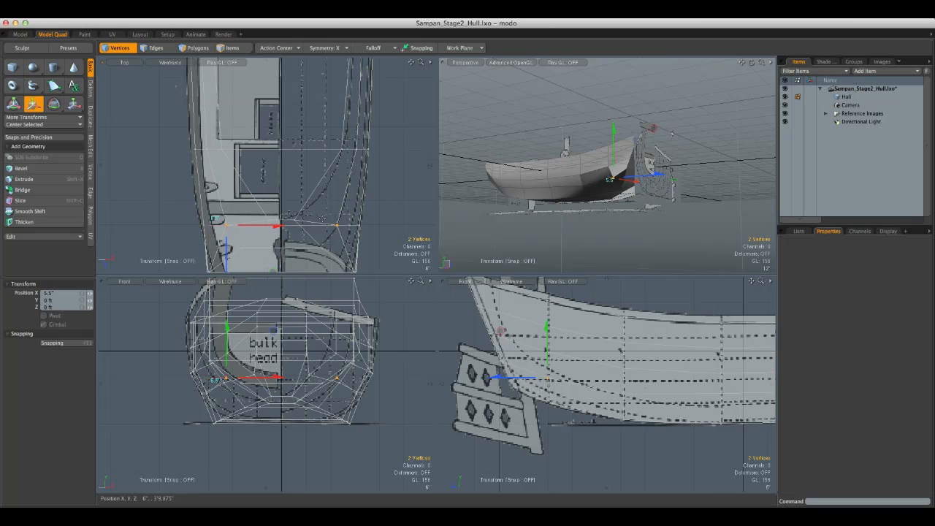
key(space)
Step: Move the stern end's vertices just above its bottom corners inward in X and slightly forward in Z
alt+drag(636, 175, 684, 193)
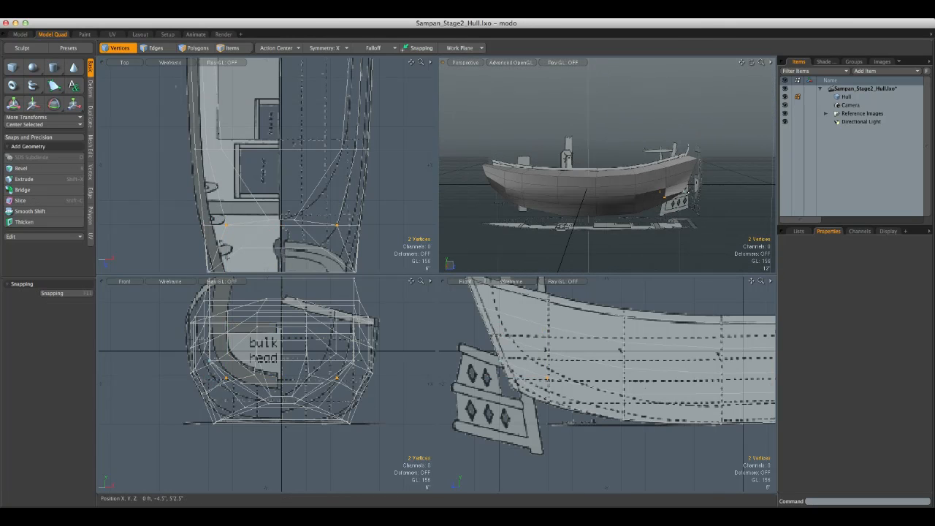
key(shift+a)
key(w)
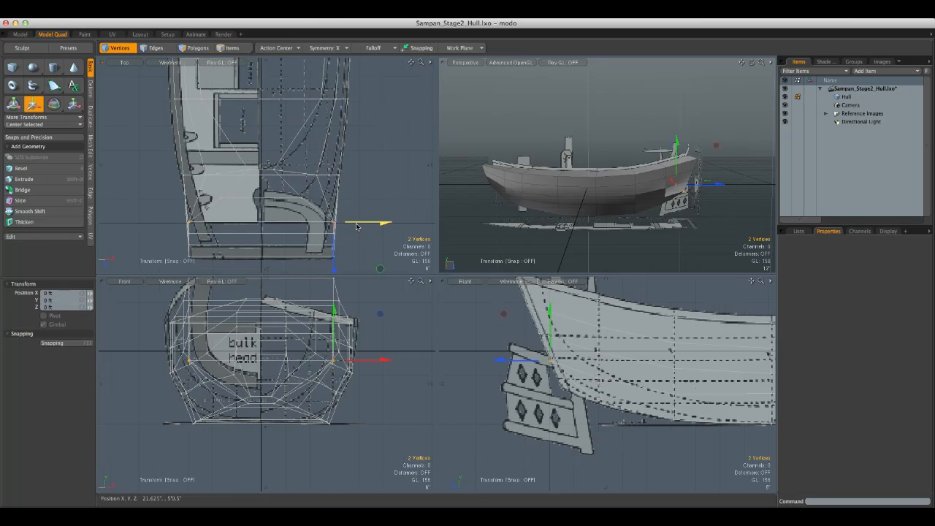
drag(378, 224, 344, 173)
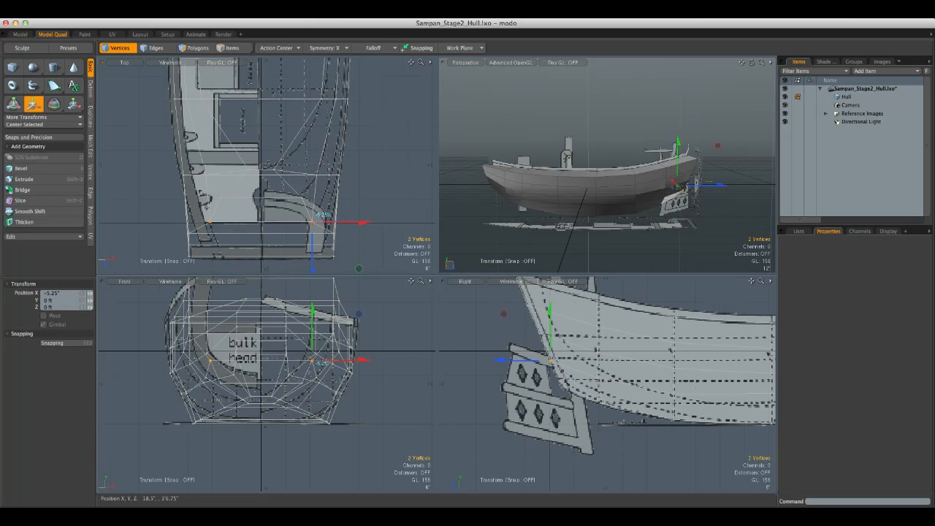
drag(356, 224, 345, 223)
drag(322, 175, 318, 183)
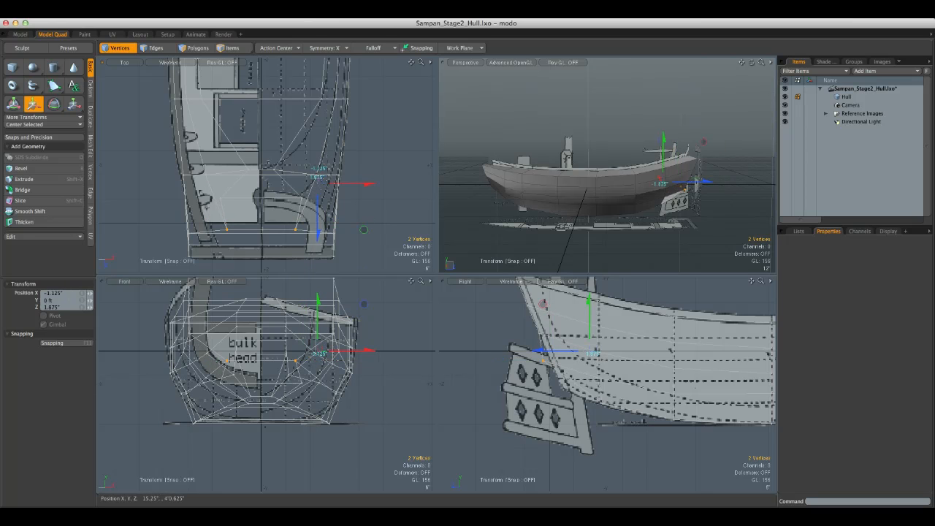
drag(364, 228, 372, 215)
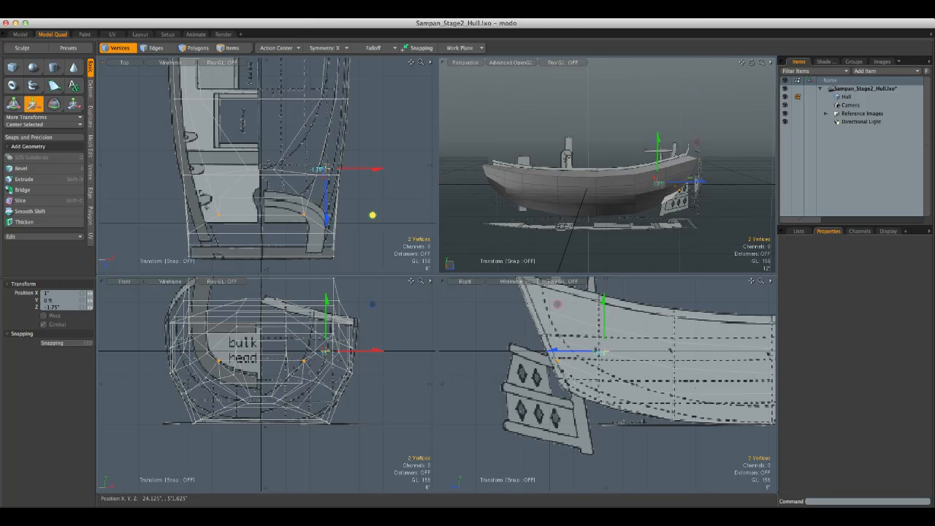
Step: Move the stern end's bottom corner vertices inward in X and slightly aft in Z, then clear the selection
alt+drag(606, 183, 665, 187)
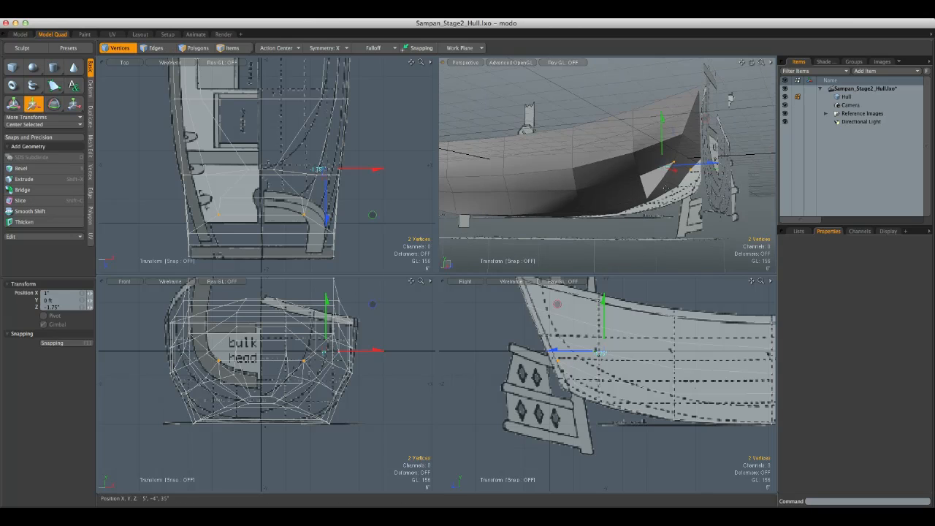
key(space)
key(w)
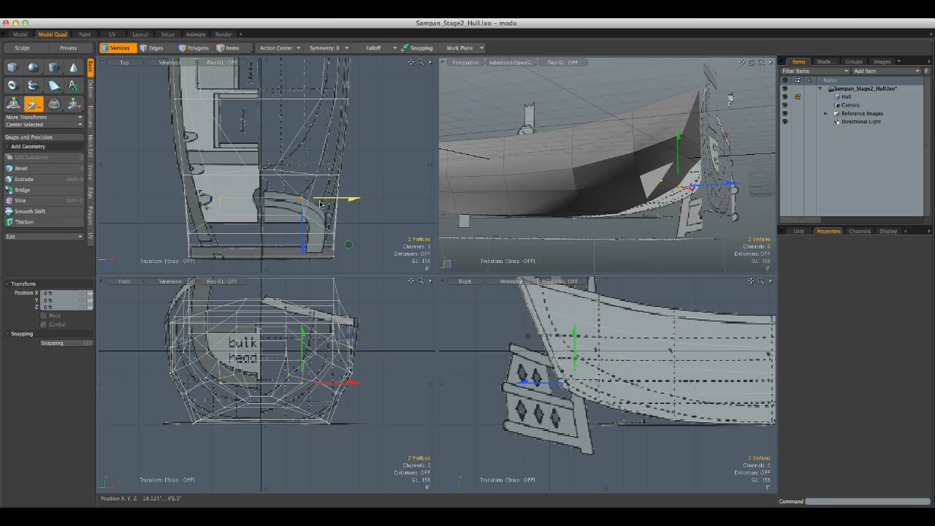
alt+drag(483, 199, 293, 182)
drag(349, 244, 324, 251)
key(Escape)
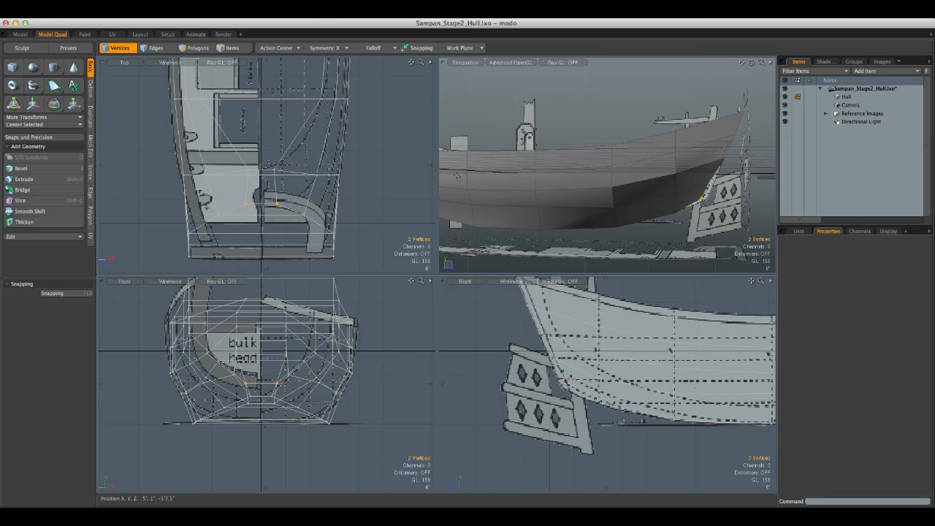
key(Escape)
Step: Select the mid-height side vertices of the cross-section just behind the bow end
alt+drag(563, 188, 610, 243)
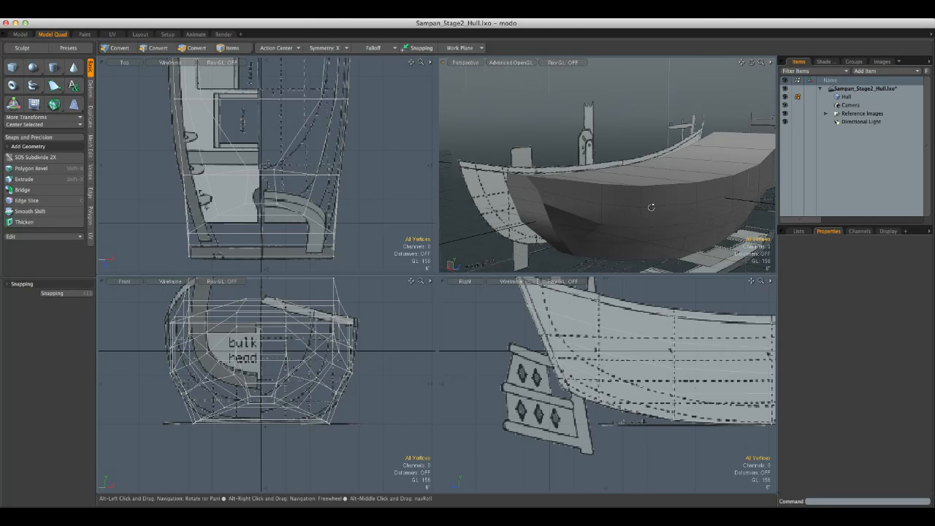
key(1)
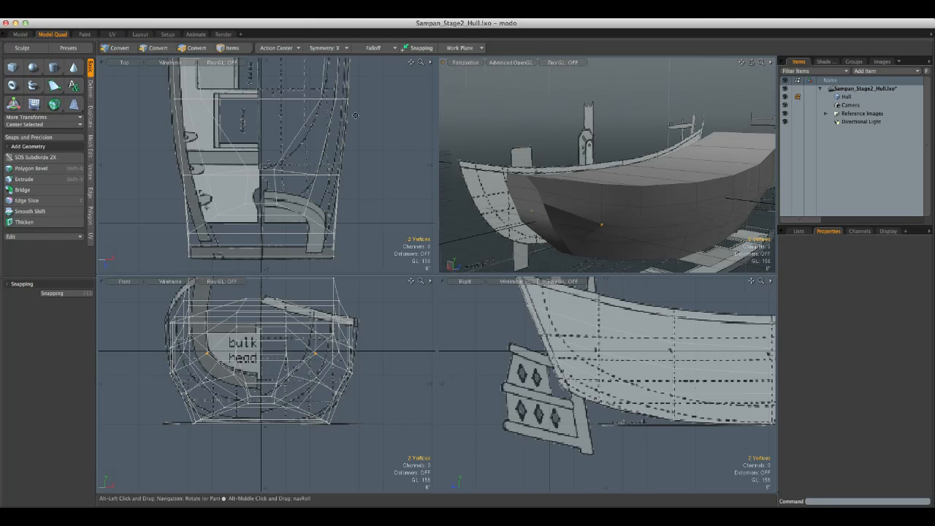
alt+drag(356, 115, 358, 257)
click(337, 11)
click(373, 180)
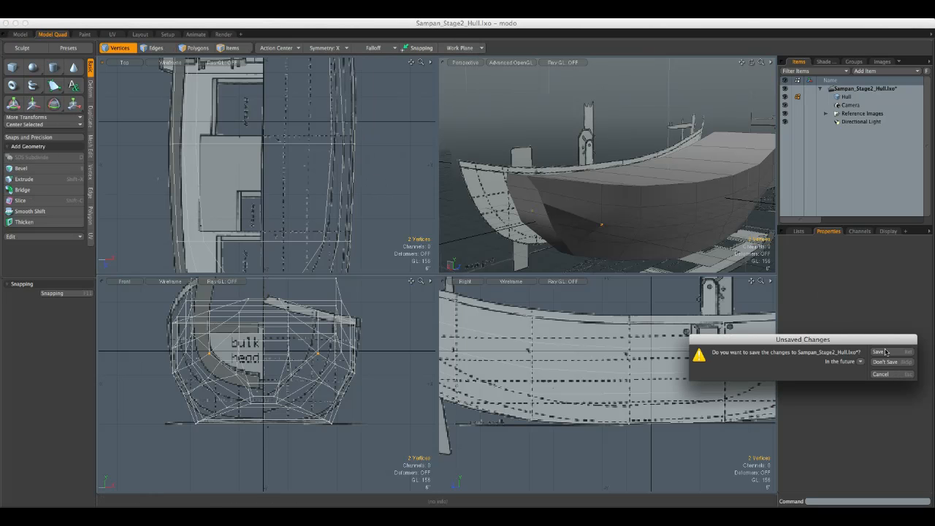
click(899, 376)
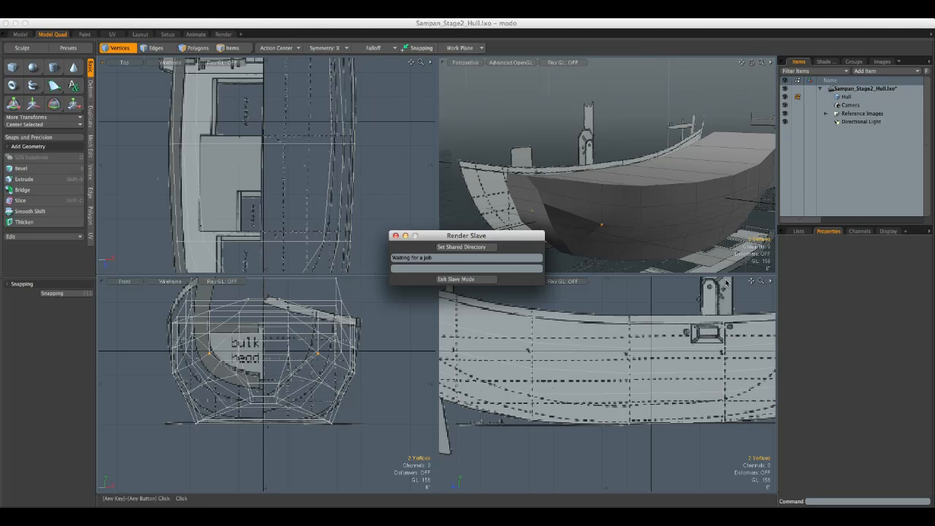
click(396, 236)
Step: Move the mid-height side vertices of the cross-section just behind the bow end inward by 2.875" in X
alt+shift+drag(378, 87, 368, 205)
key(w)
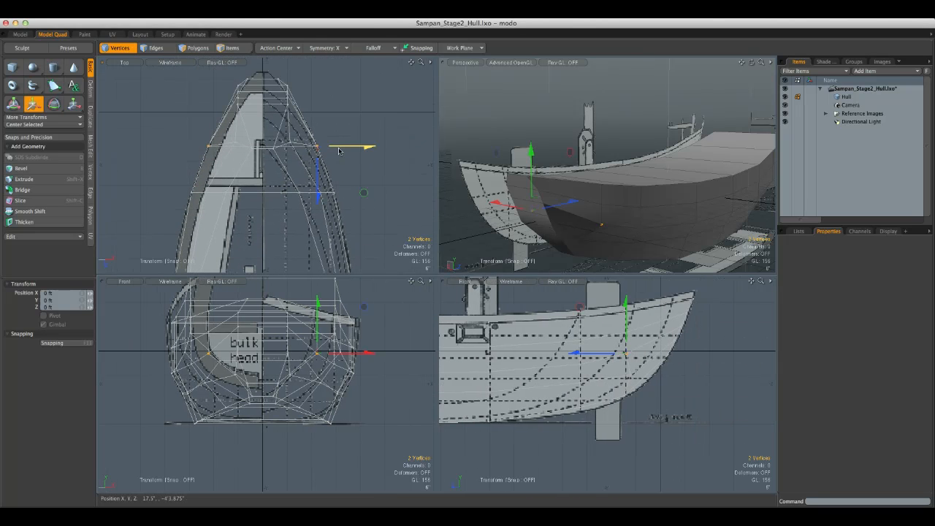
drag(365, 147, 355, 146)
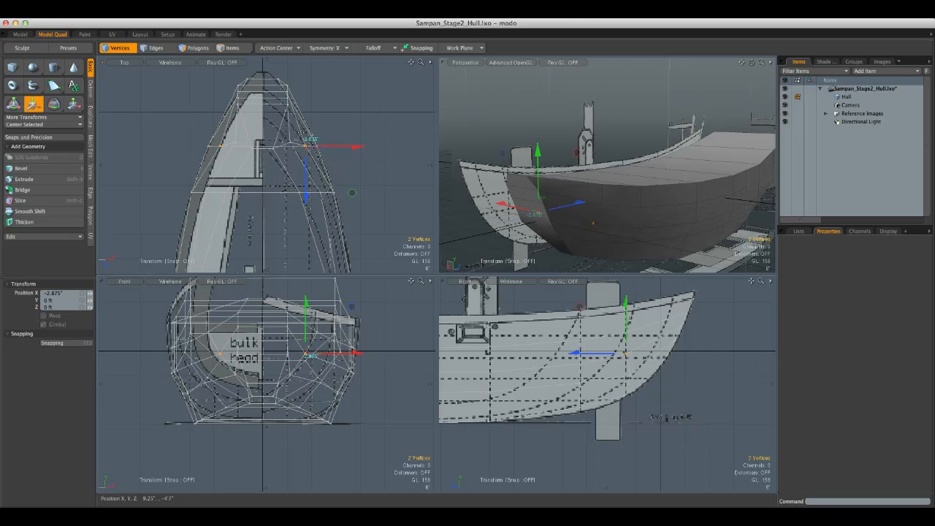
key(space)
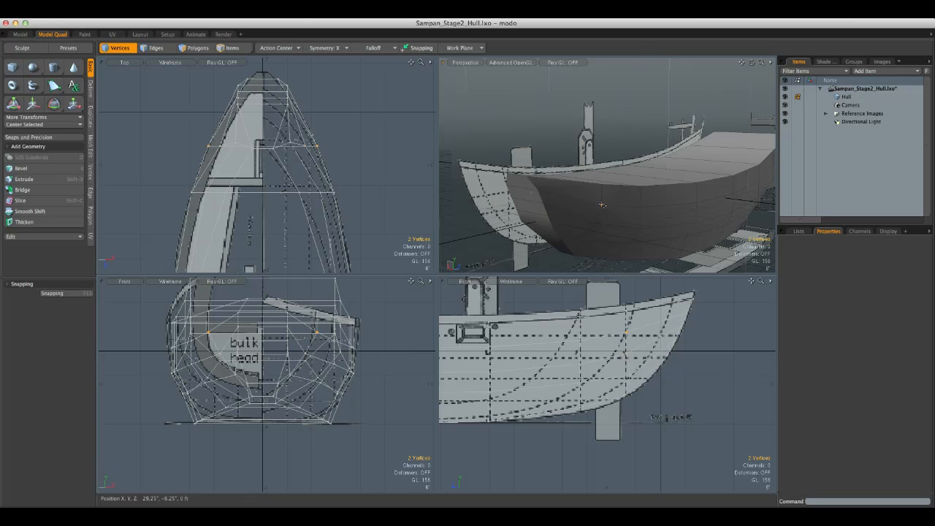
Step: Move the side vertices just below the top edge of the same bow cross-section inward by 1.125" in X
key(w)
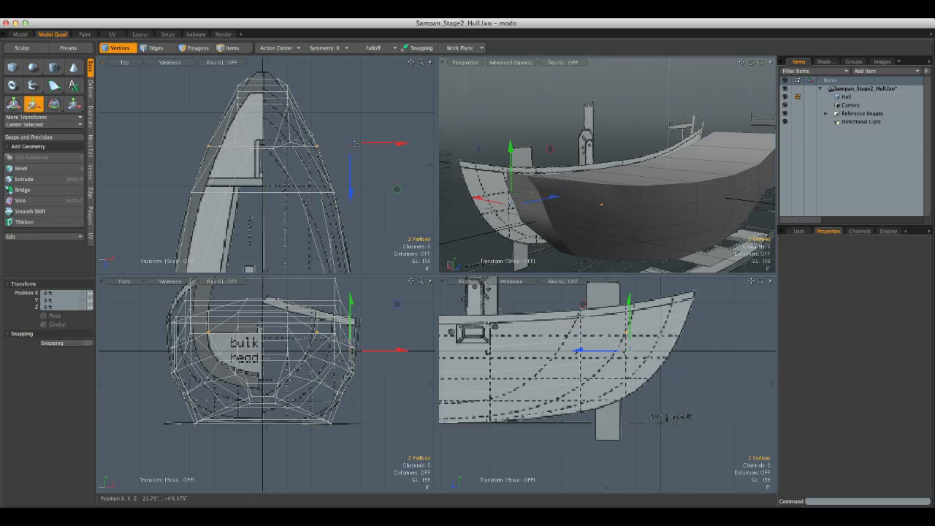
drag(348, 141, 345, 143)
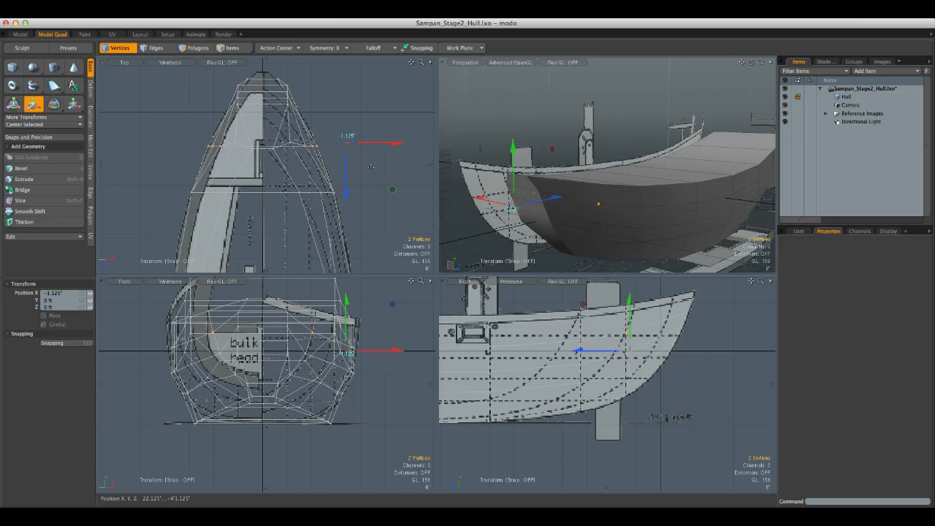
key(space)
Step: Move the bow end's vertices just below its top corners inward by 1.75" in X
alt+drag(601, 180, 349, 204)
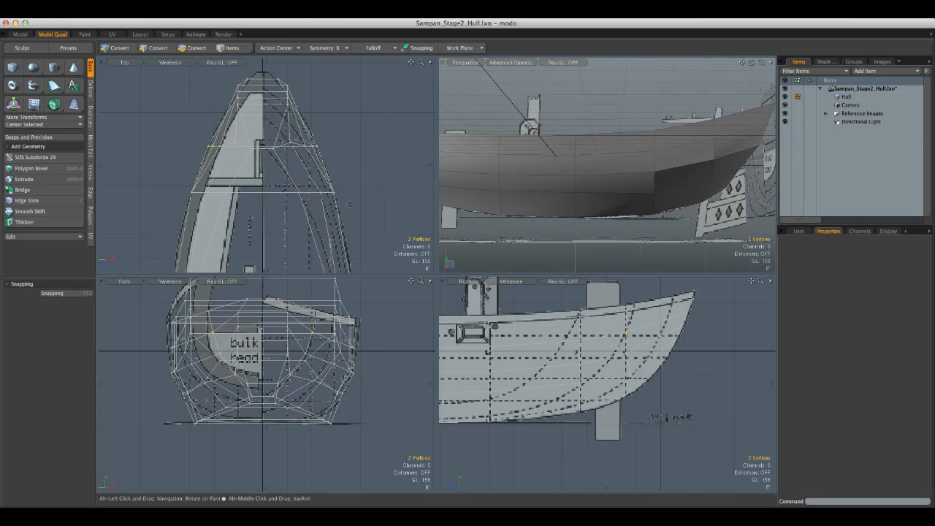
click(306, 106)
alt+drag(405, 155, 374, 132)
key(w)
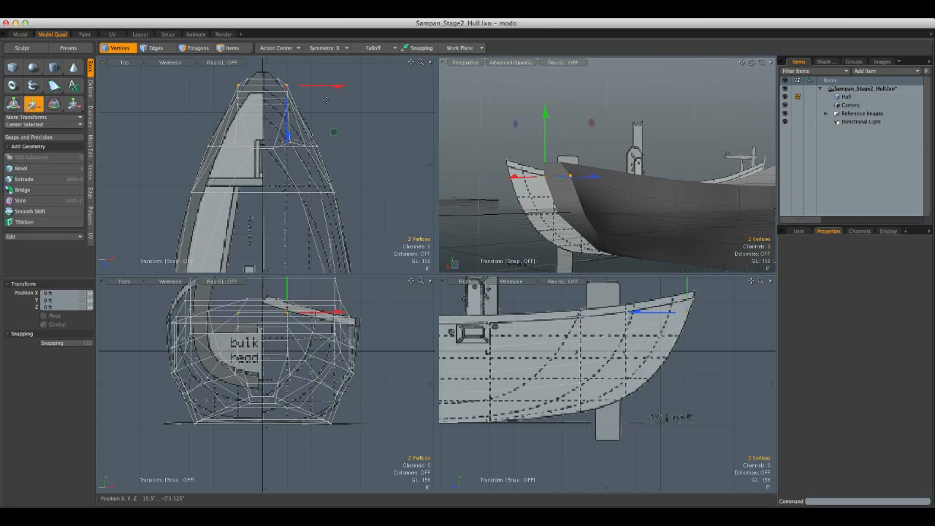
drag(333, 88, 327, 87)
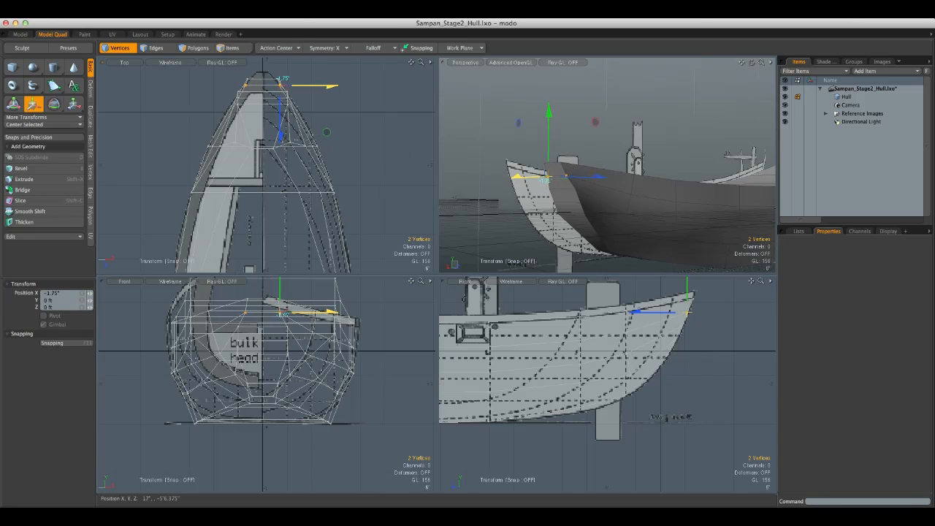
key(space)
Step: Move the bow end's mid-height vertices slightly inward in X, then clear the selection
key(w)
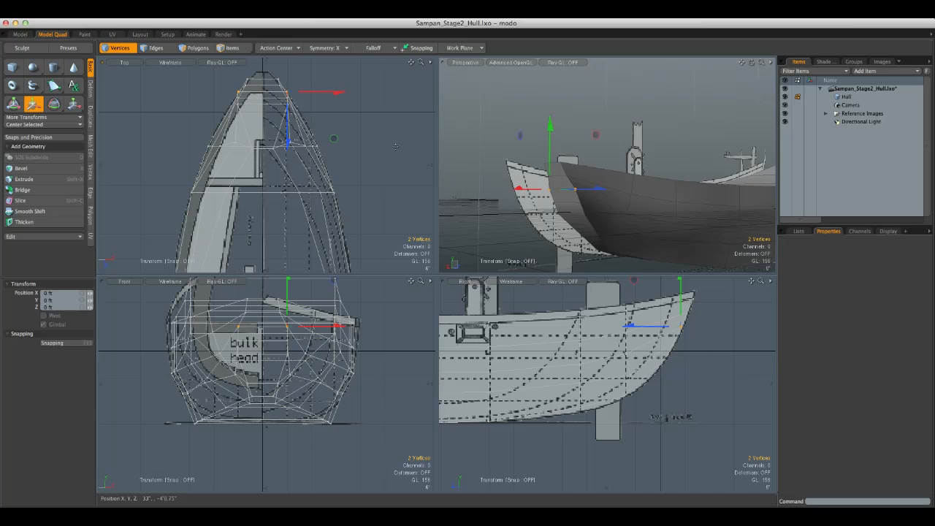
drag(334, 94, 332, 95)
key(space)
click(549, 154)
alt+drag(552, 155, 544, 191)
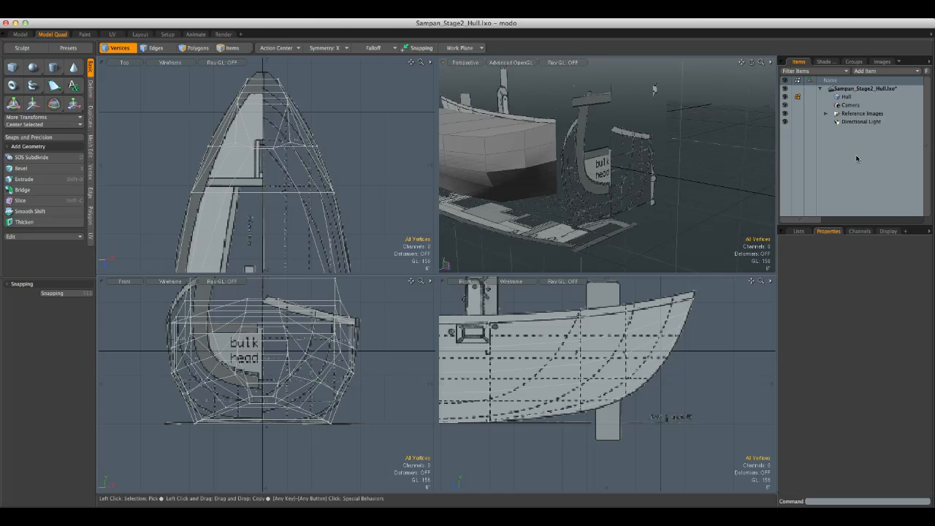
Step: Hide the reference images and move the bow end's vertices just below its top corners outward by 0.375" in X
click(785, 114)
mouse_move(598, 164)
alt+mouse_down()
mouse_move(639, 141)
mouse_move(557, 189)
mouse_move(679, 162)
mouse_move(706, 146)
mouse_move(609, 194)
mouse_move(572, 195)
mouse_move(718, 176)
mouse_move(620, 173)
mouse_move(559, 139)
mouse_move(542, 161)
mouse_move(630, 190)
mouse_move(640, 210)
mouse_move(648, 187)
mouse_move(599, 167)
alt+mouse_up()
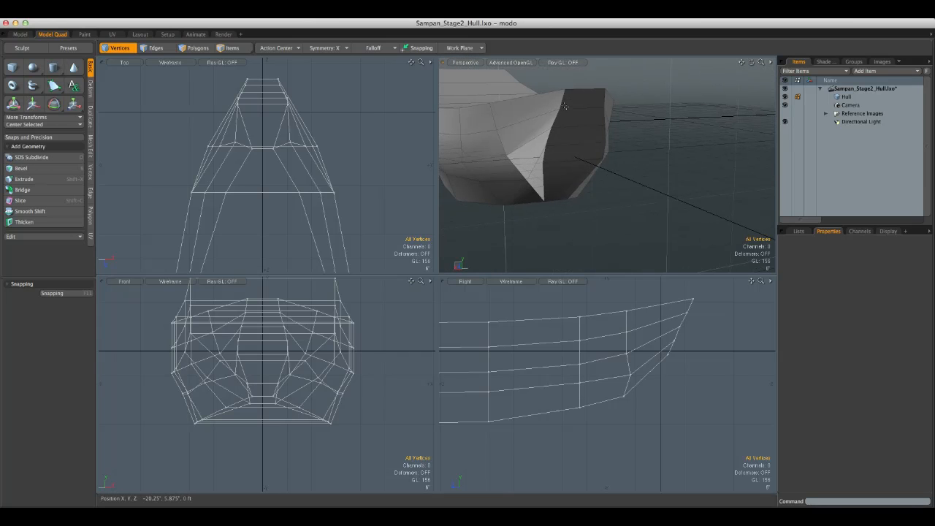
key(w)
drag(542, 109, 541, 109)
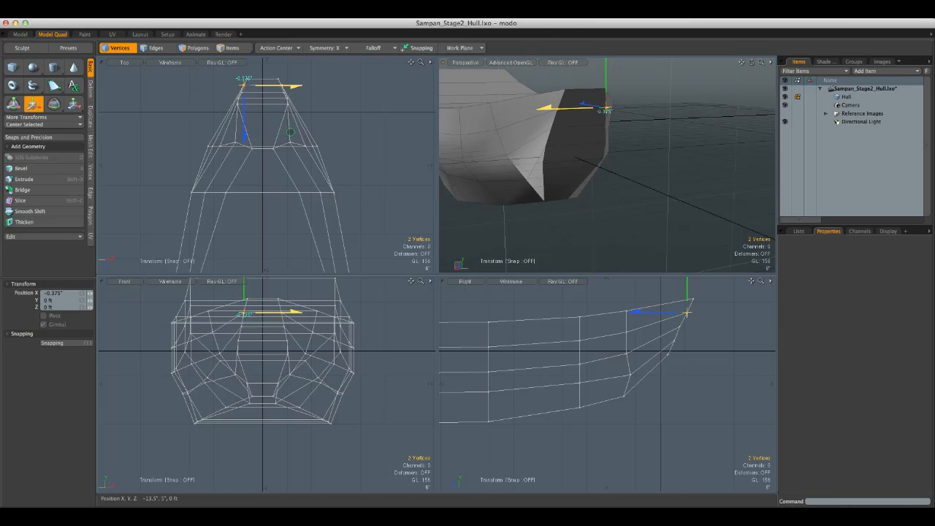
key(space)
Step: Move the bow end's top corner vertices inward by 1.125" in X, then clear the selection
key(w)
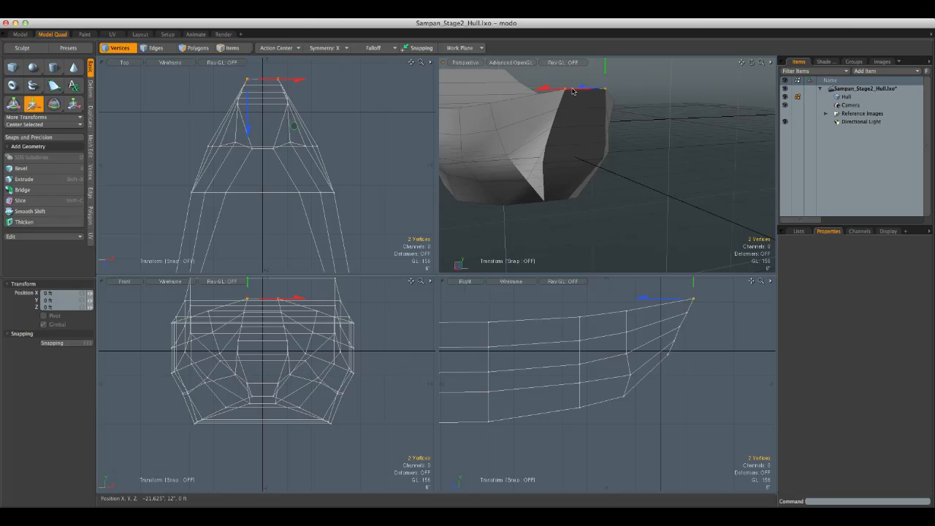
drag(544, 91, 538, 91)
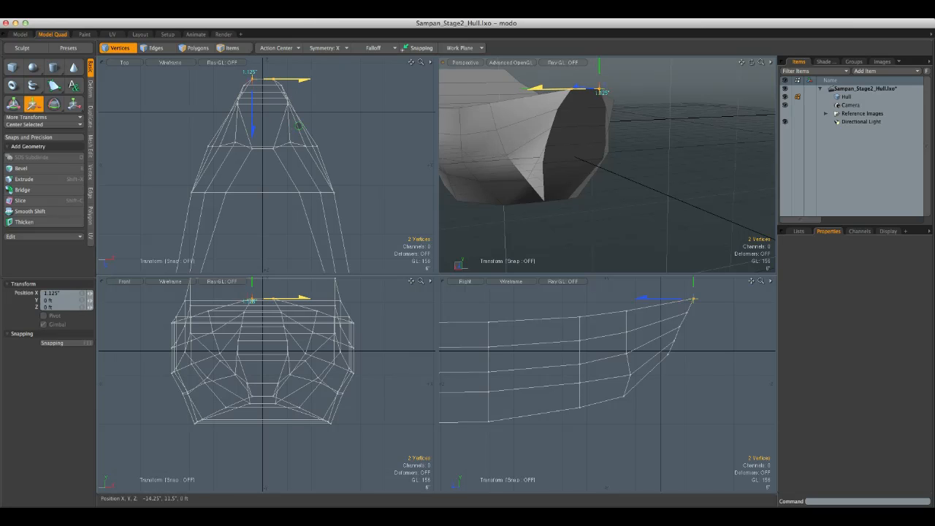
key(space)
alt+drag(675, 108, 620, 127)
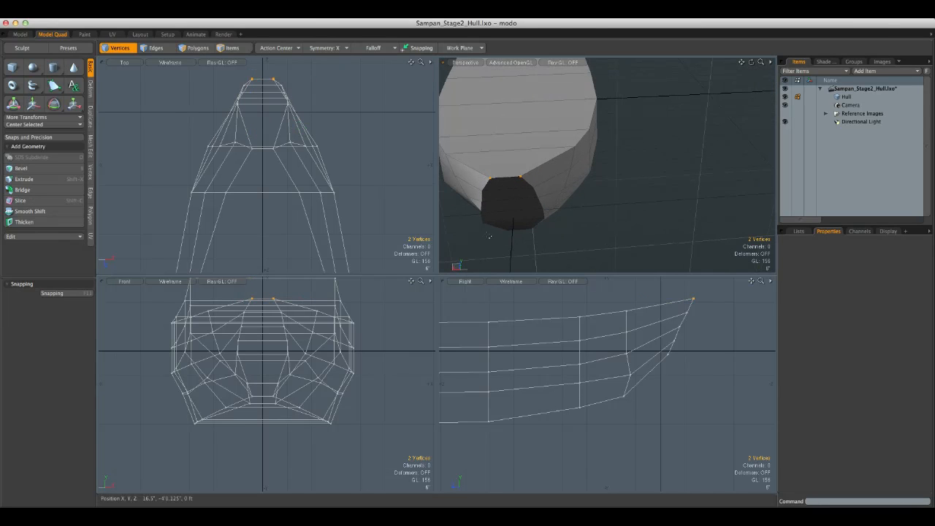
alt+drag(577, 237, 537, 212)
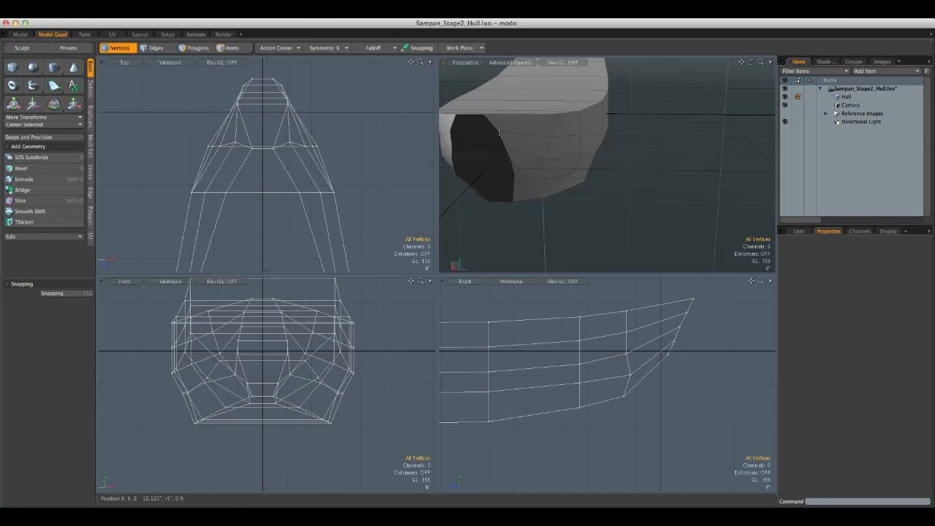
Step: Move the bow end's vertices just below its top corners inward by 0.75" in X, then clear the selection
key(w)
drag(469, 137, 464, 136)
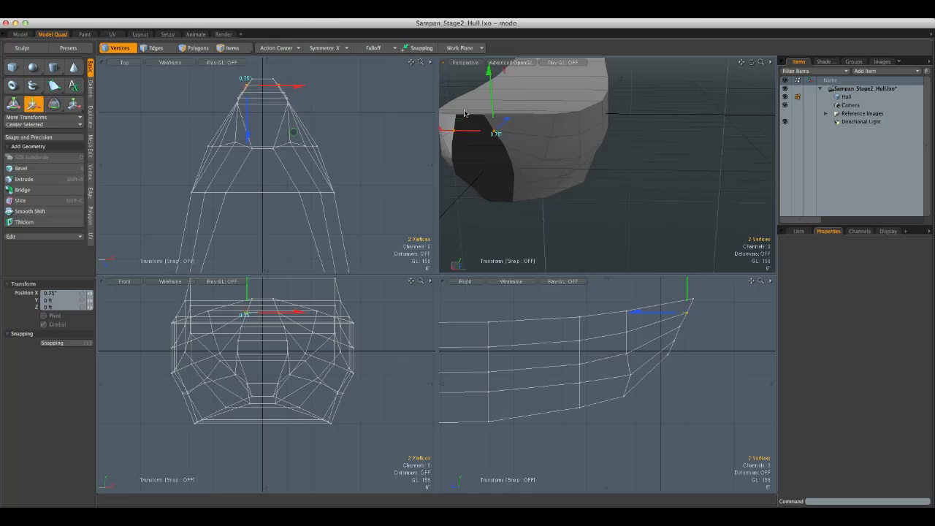
key(q)
click(634, 208)
alt+drag(634, 209, 689, 185)
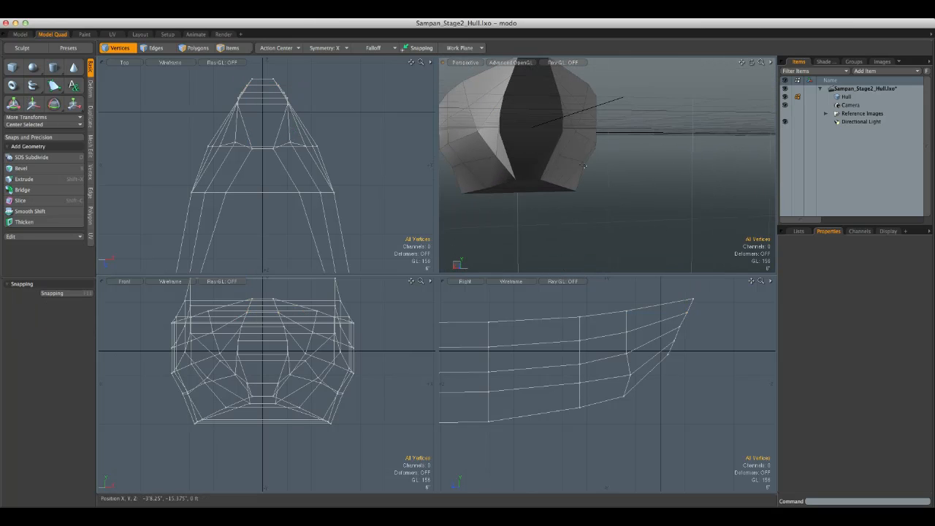
Step: Move the bow end's bottom corner vertices inward by 0.625" in X
key(w)
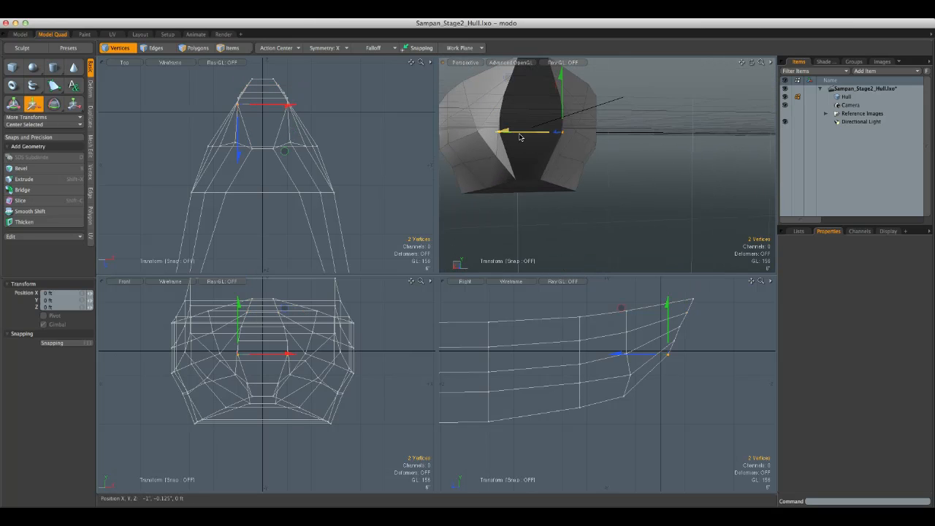
drag(503, 130, 500, 130)
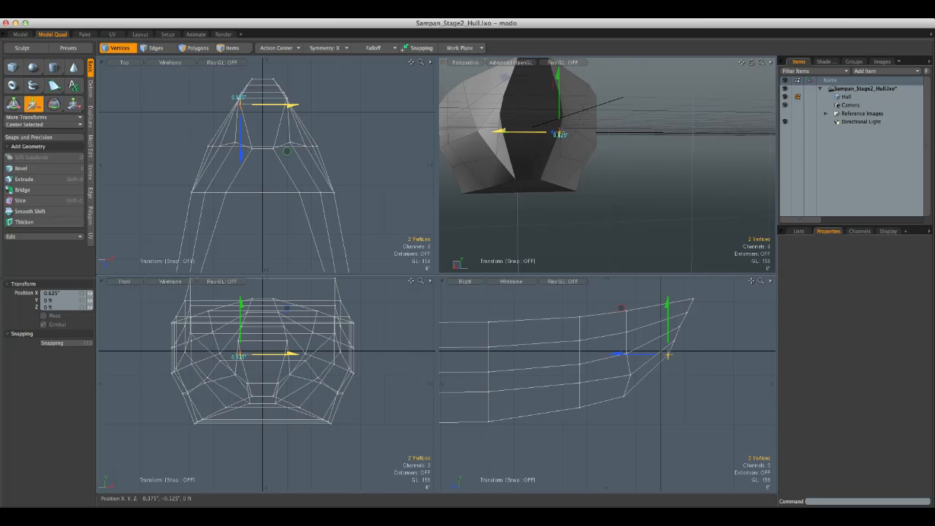
key(space)
Step: Move the bow end's vertices just above its bottom corners slightly inward in X, then clear the selection
key(w)
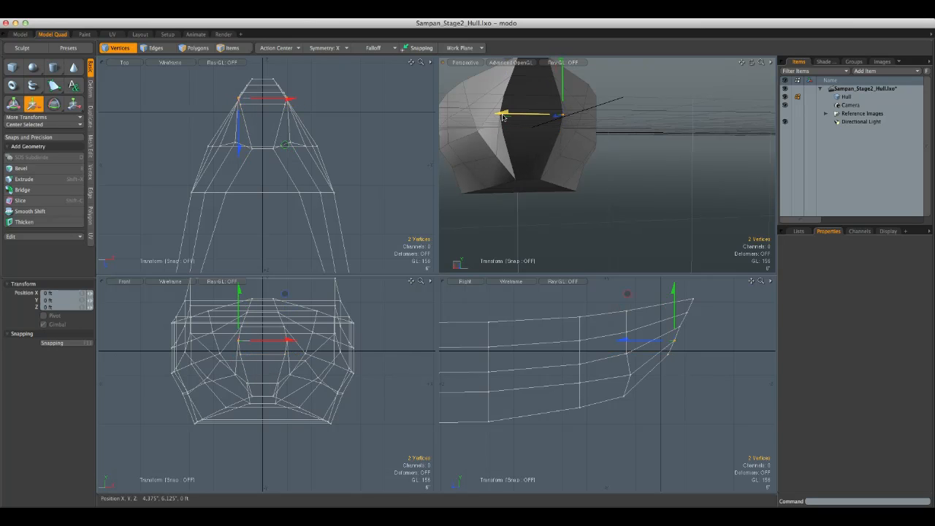
mouse_move(557, 115)
mouse_down()
mouse_move(548, 116)
mouse_move(560, 117)
mouse_up()
key(q)
click(600, 149)
alt+drag(600, 149, 724, 143)
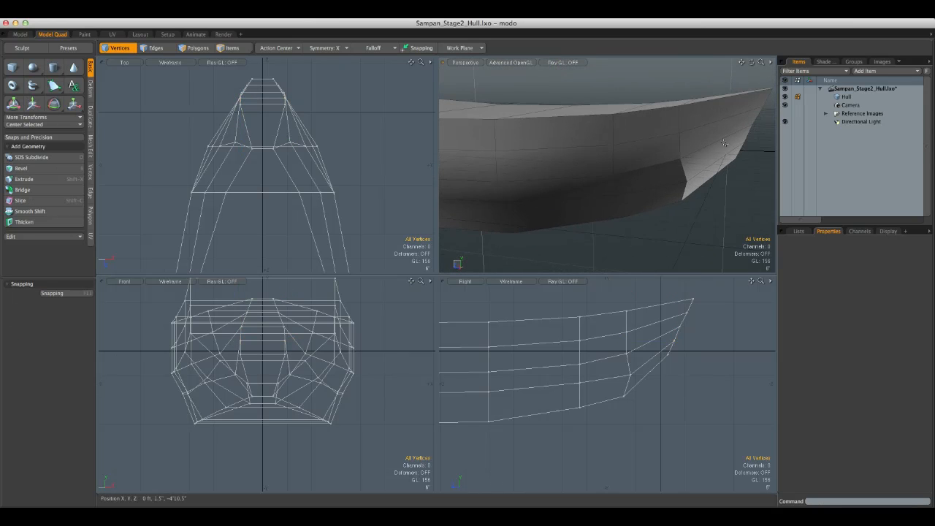
Step: Adjust the bow end's mid-height vertices and its bottom corner vertices slightly along Z
key(y)
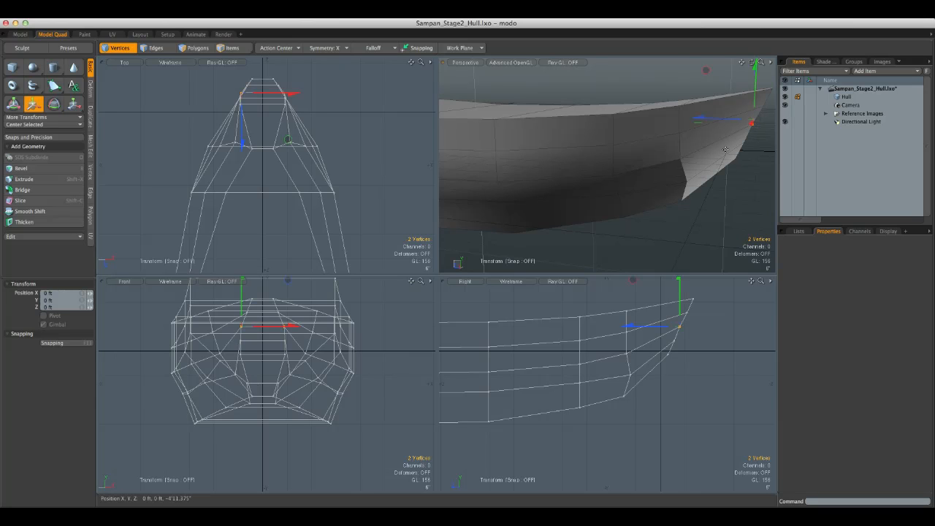
drag(718, 124, 475, 145)
key(space)
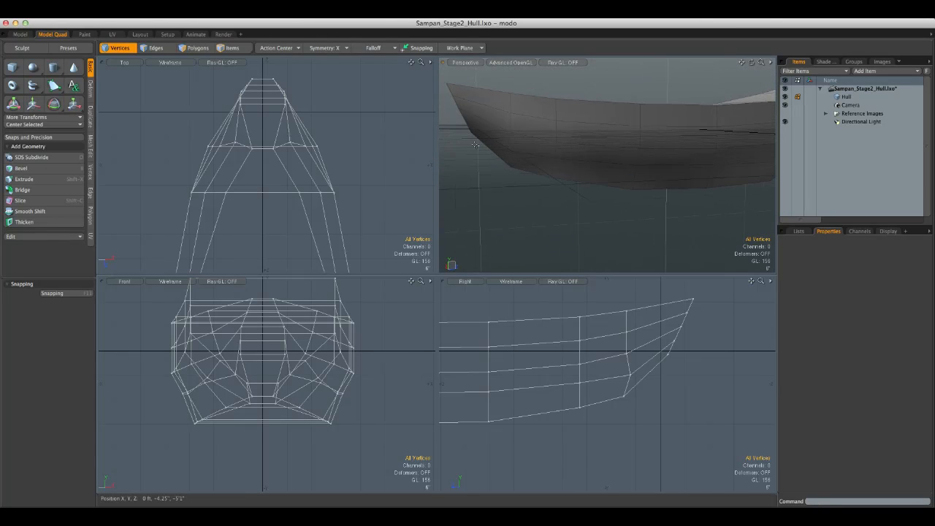
key(w)
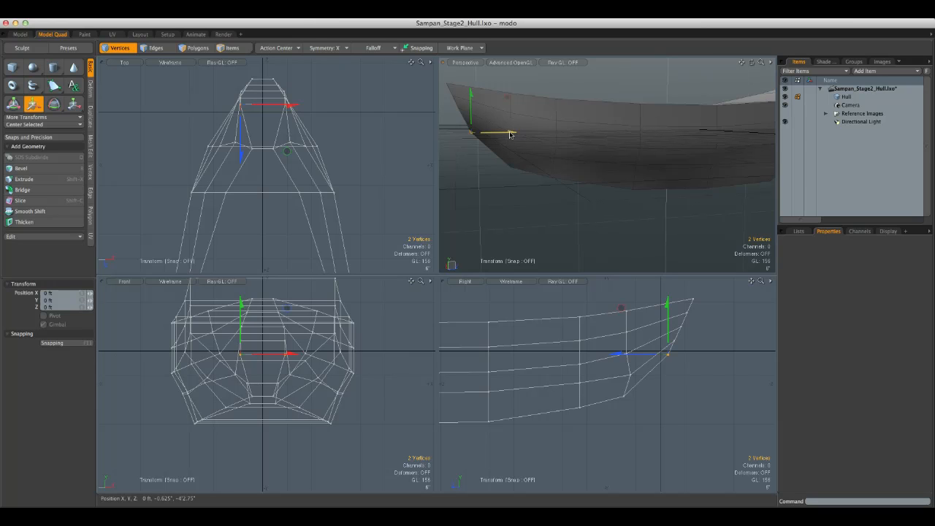
key(space)
Step: Move the bow end's bottom corner vertices inward by 2.375" in X and slightly forward in Z
alt+drag(582, 203, 699, 209)
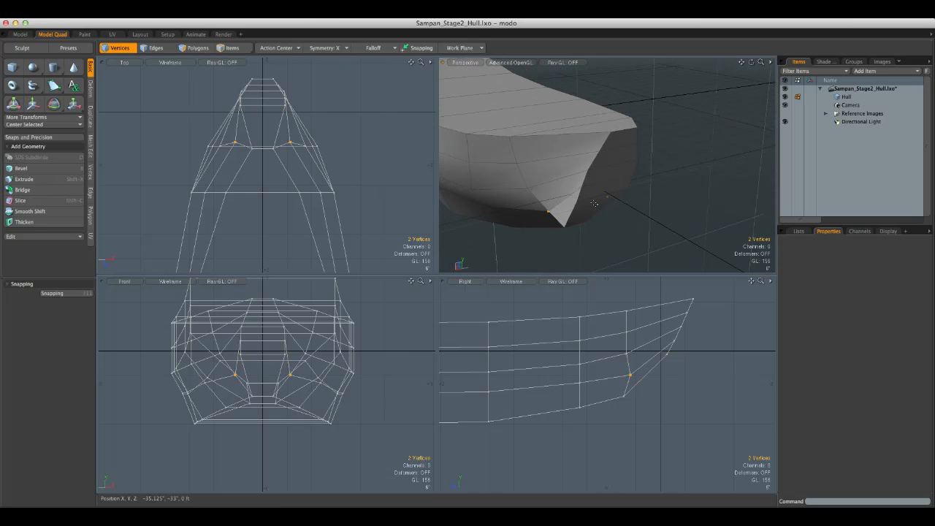
alt+drag(578, 201, 602, 168)
key(w)
drag(584, 124, 577, 123)
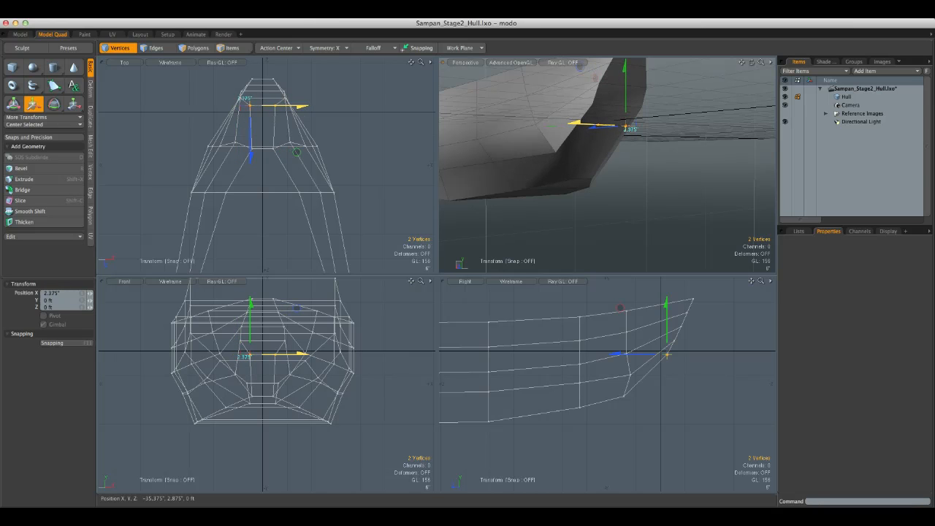
alt+drag(662, 137, 723, 152)
alt+drag(756, 192, 649, 150)
key(space)
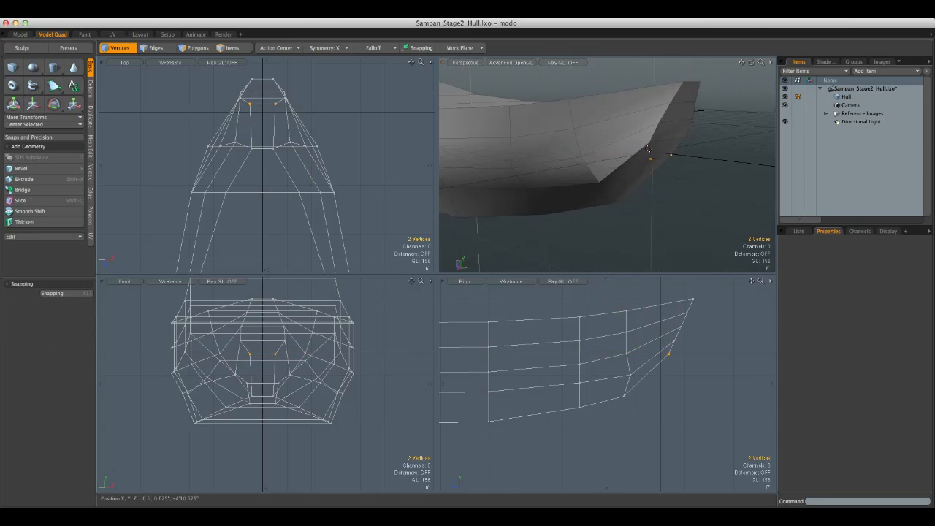
Step: Move the bow end's vertices just above its bottom corners by -0.5" in Y and 0.125" in Z
key(w)
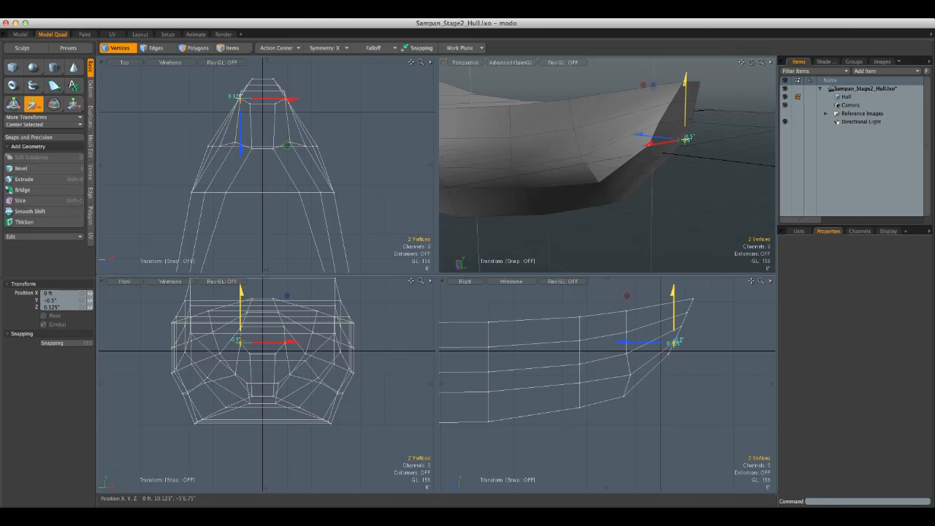
key(q)
click(710, 146)
Step: Spread the bow end's bottom corner vertices slightly outward in X
alt+drag(711, 168, 528, 142)
key(1)
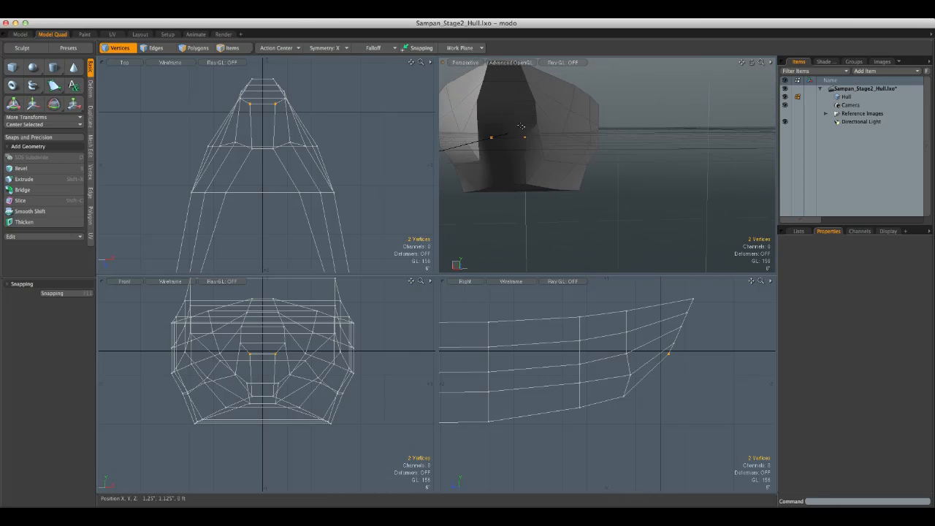
key(w)
drag(524, 137, 532, 139)
key(space)
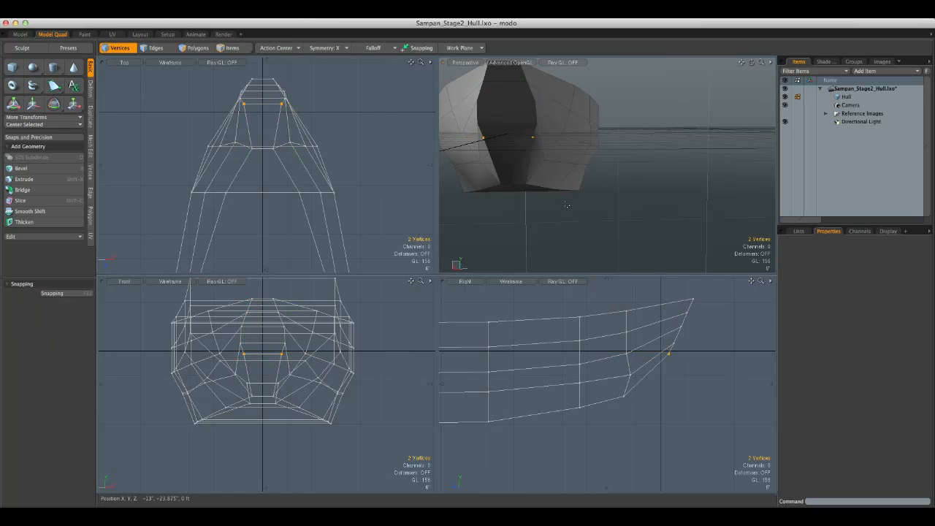
Step: Move the bow underside's foremost bottom-edge vertices outward by 2.25" in X
alt+drag(525, 186, 533, 110)
key(w)
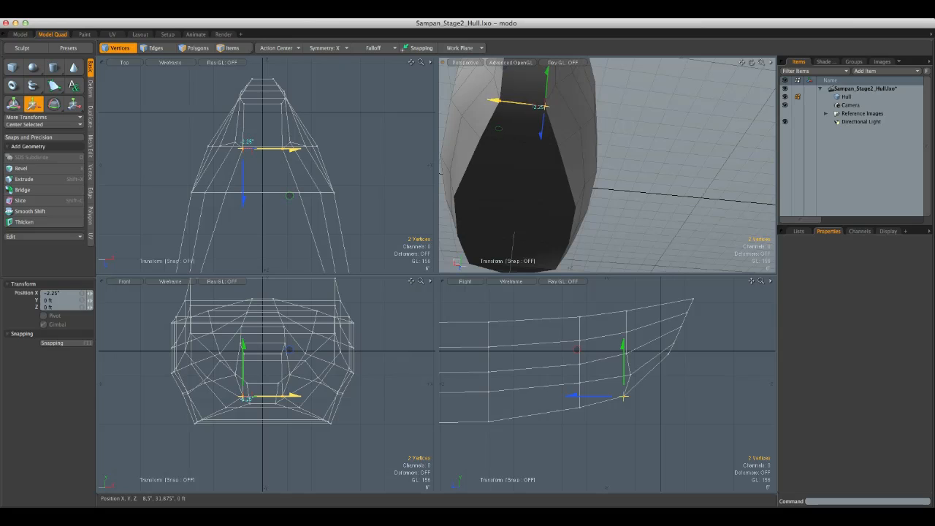
key(space)
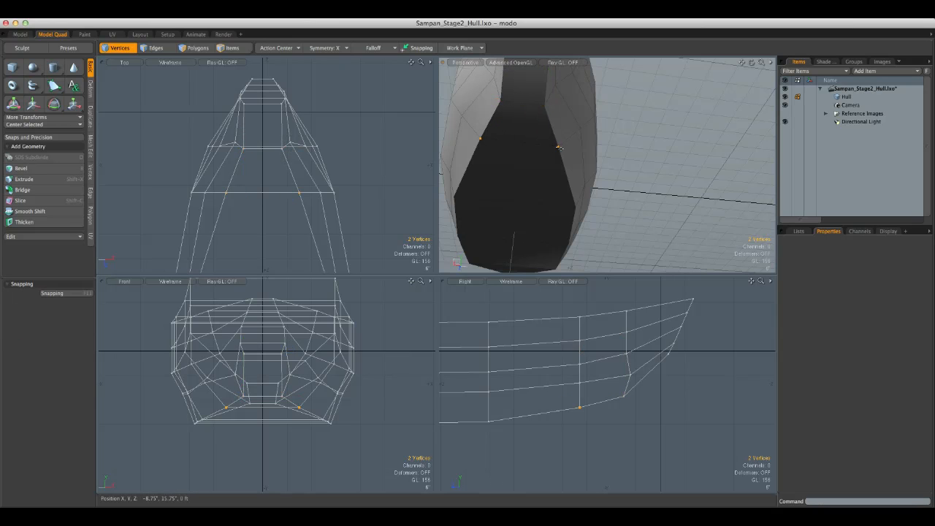
Step: Move the next pair of underside vertices behind the bow outward by 0.875" in X and clear the selection
key(w)
drag(533, 144, 538, 145)
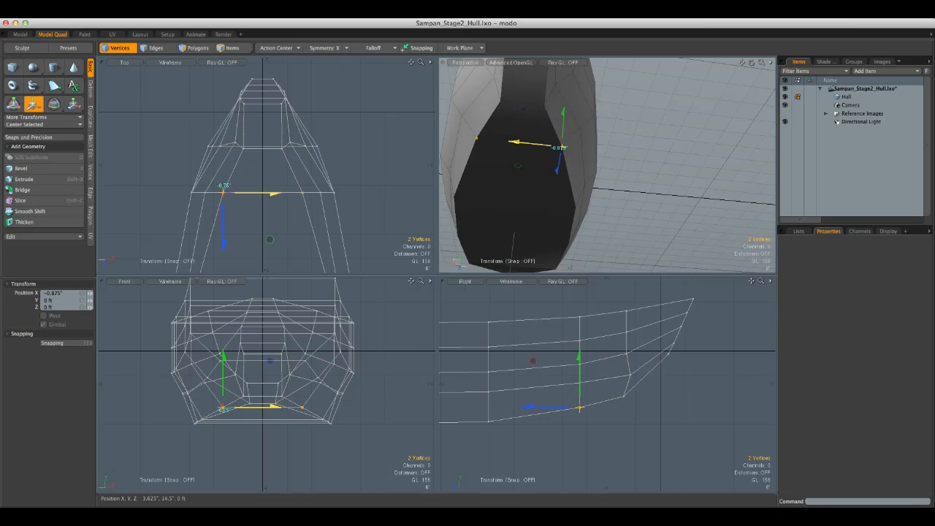
key(space)
click(640, 134)
Step: Raise the bow end's vertices just above its bottom corners by 0.5" in Y, then clear the selection
alt+drag(641, 136, 666, 165)
scroll(577, 156, up, 5)
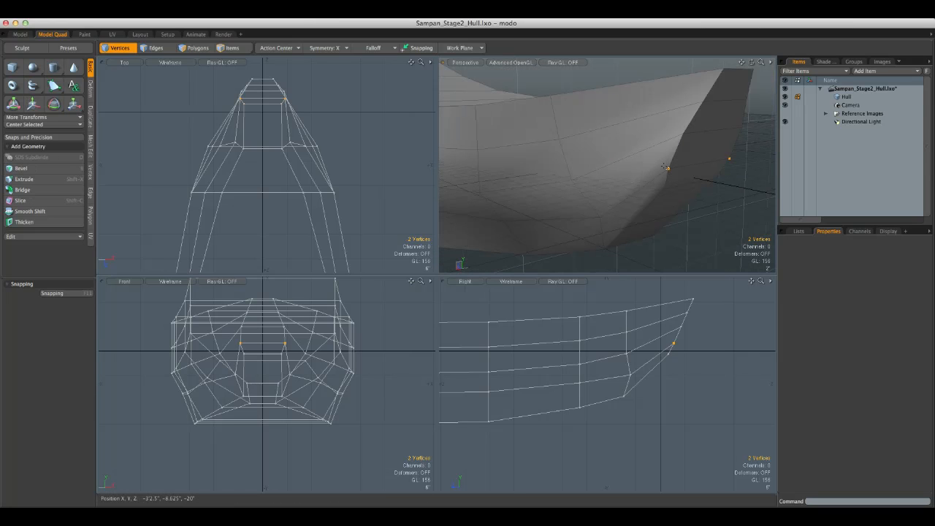
key(w)
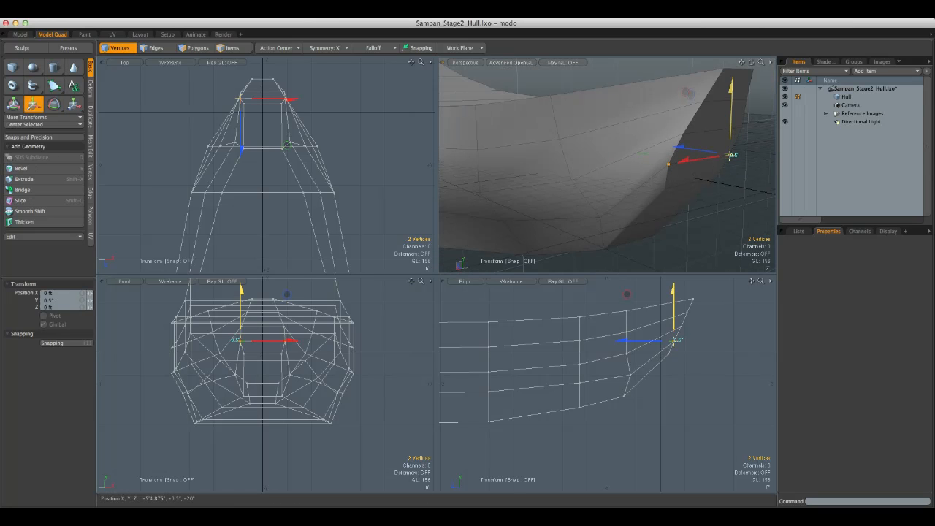
alt+drag(692, 141, 654, 140)
key(space)
click(718, 181)
Step: Move the bow end's two vertex pairs above the bottom corners slightly inward in X to smooth its outline
alt+drag(729, 175, 538, 145)
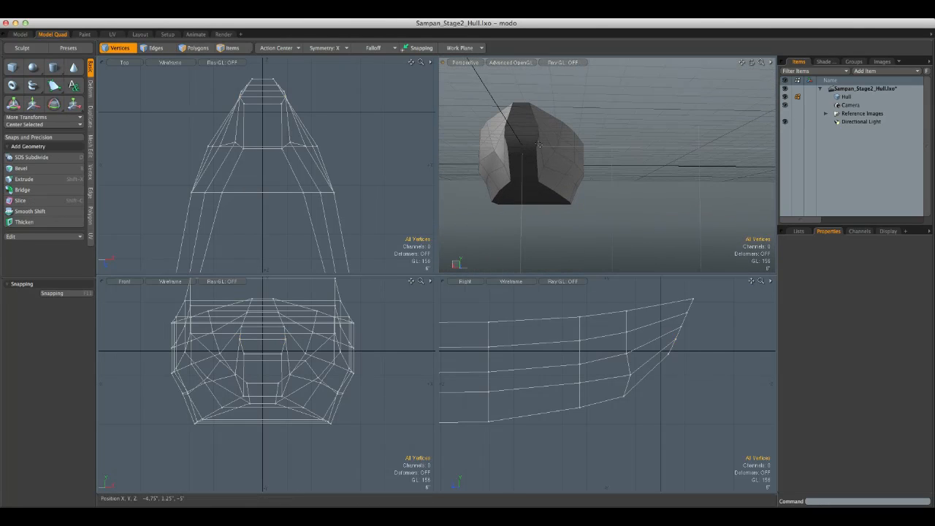
key(w)
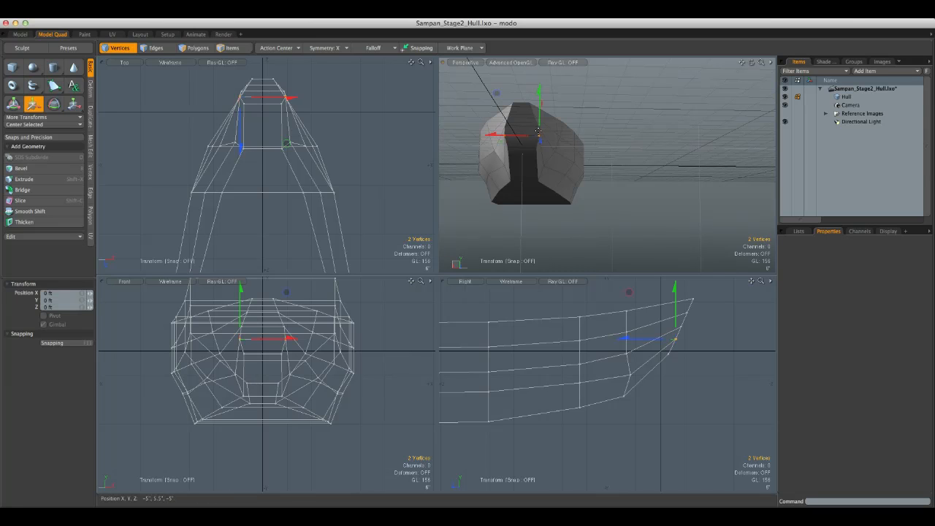
key(space)
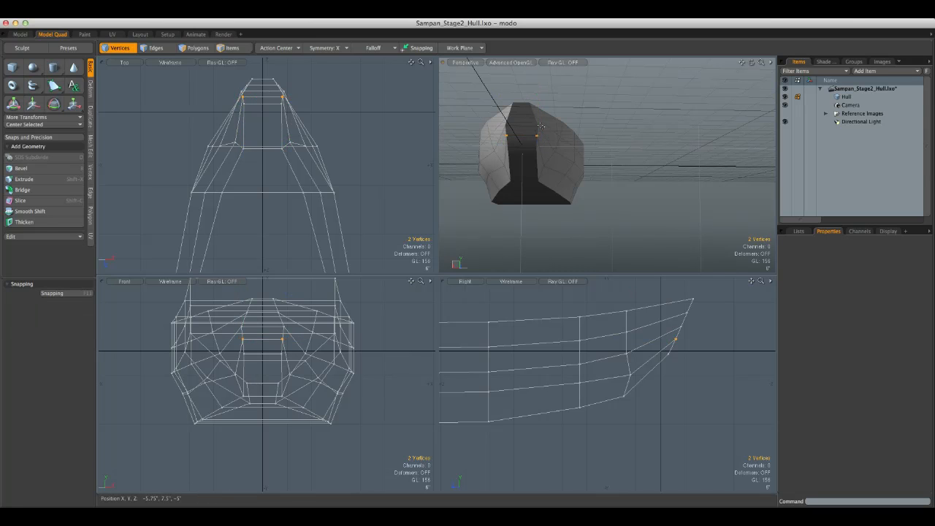
key(w)
drag(539, 127, 536, 128)
key(space)
click(544, 96)
Step: Move the stern end's bottom corner vertices by -1" in Z, then clear the selection
alt+drag(544, 96, 558, 155)
click(547, 139)
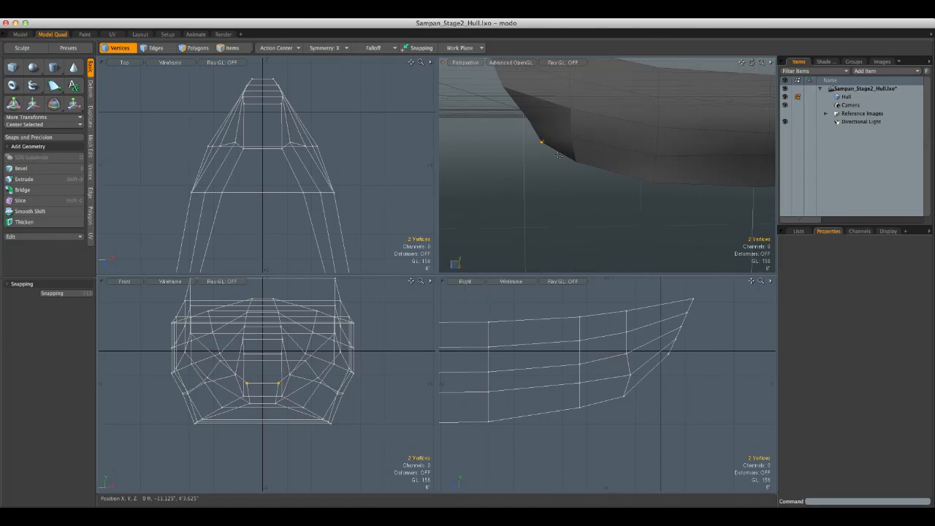
key(w)
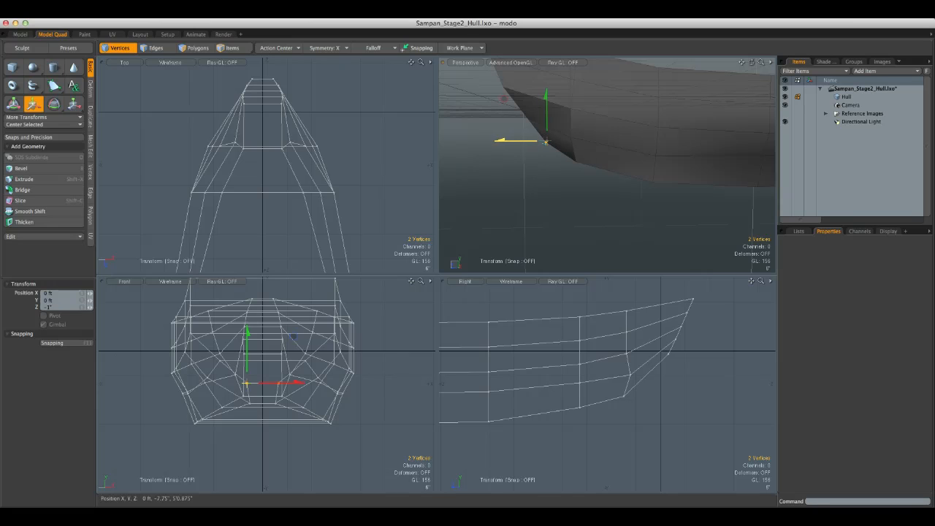
key(q)
click(546, 183)
Step: Move the inner underside vertices near the stern slightly outward in X, then clear the selection
alt+drag(546, 183, 757, 172)
alt+drag(690, 170, 662, 151)
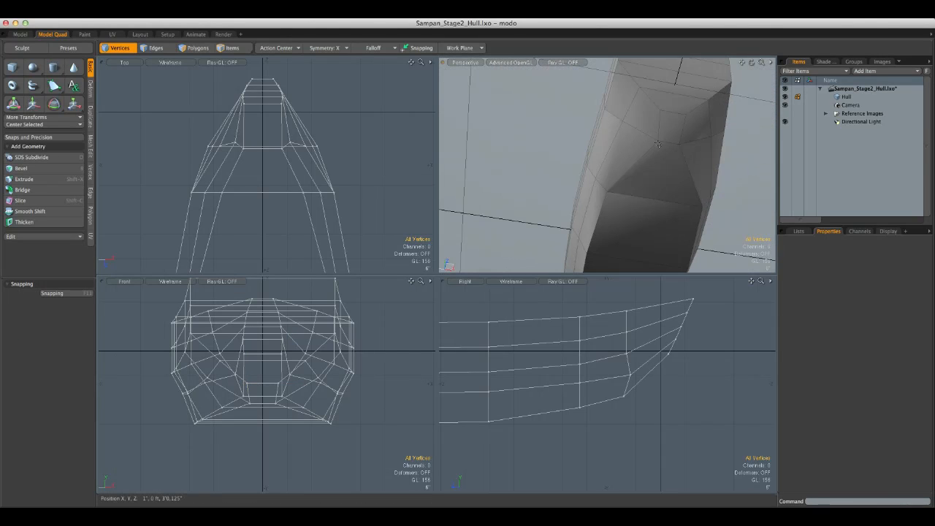
click(658, 144)
key(w)
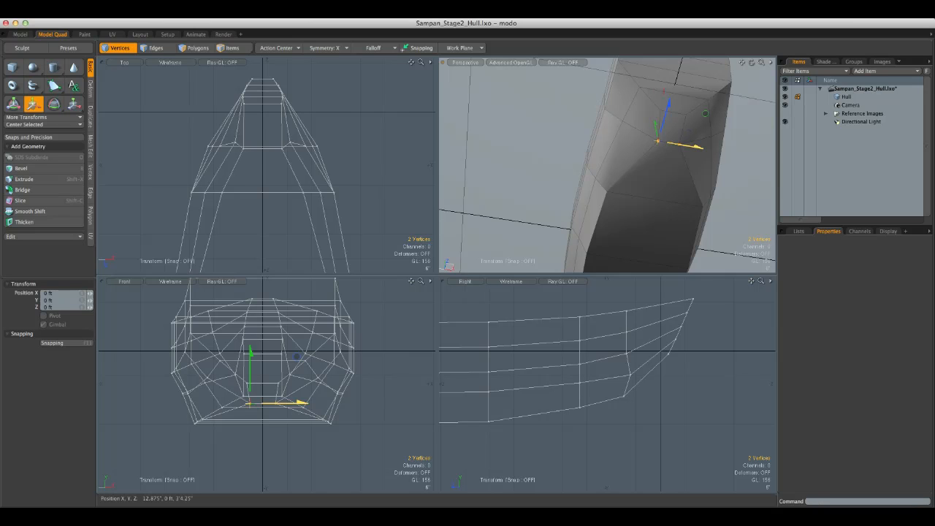
drag(686, 146, 672, 143)
key(q)
click(745, 144)
Step: Adjust the bow's side vertices just above the foremost bottom edge in X
alt+drag(745, 143, 601, 109)
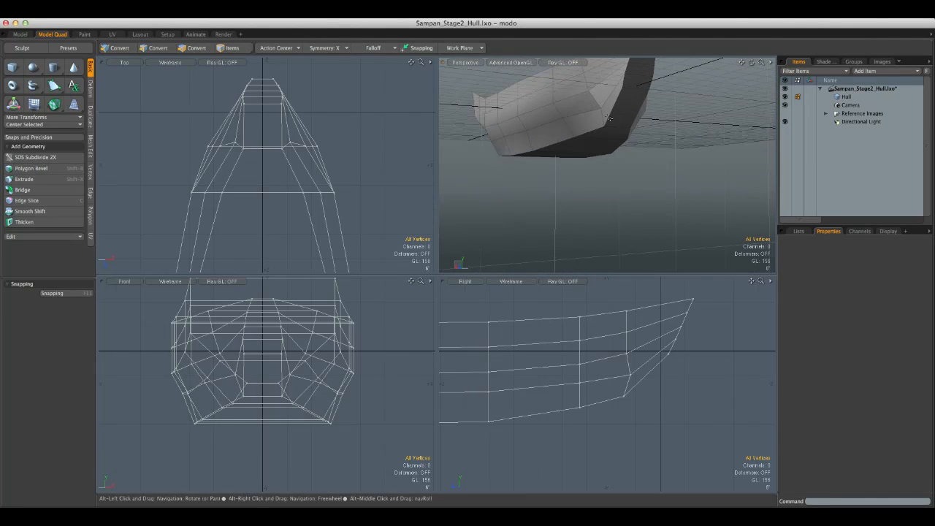
key(w)
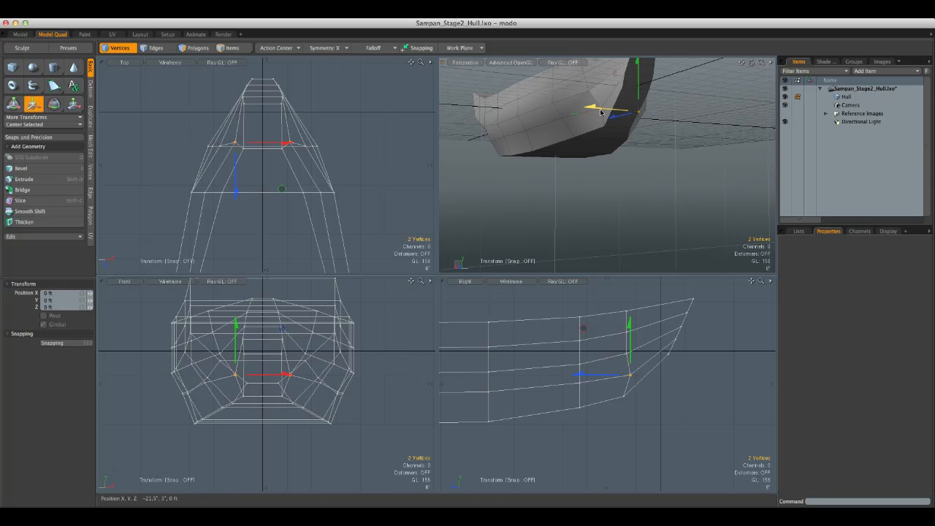
drag(593, 108, 637, 119)
key(space)
Step: Move the bow end's bottom corner vertices outward by 0.5" in X, then clear the selection
key(1)
key(w)
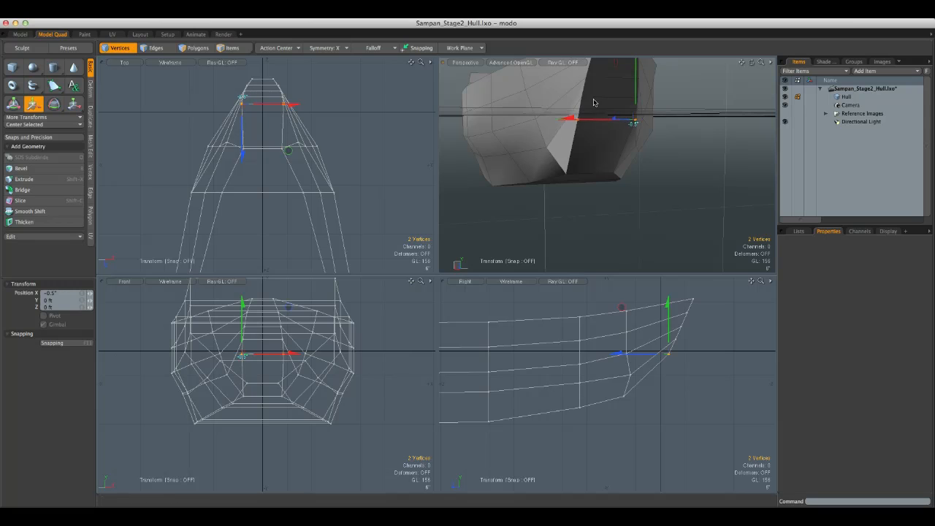
key(q)
click(710, 149)
Step: View the whole hull and show the reference images behind it for comparison
ctrl+alt+drag(710, 149, 613, 150)
key(1)
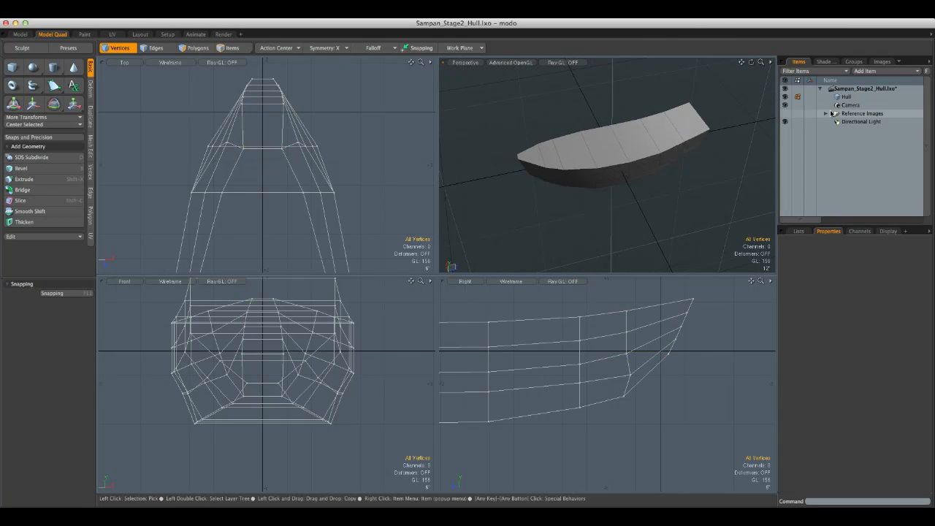
click(787, 114)
alt+drag(690, 133, 652, 122)
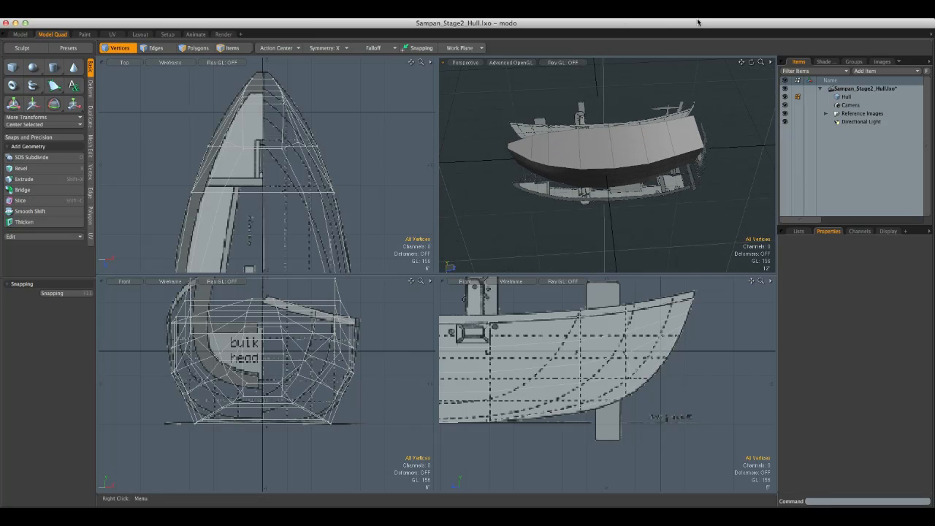
Step: Move the bow end's top corner vertices inward by 0.625" in X and forward by 1.25" in Z to match the reference
alt+drag(518, 140, 542, 127)
scroll(559, 149, up, 5)
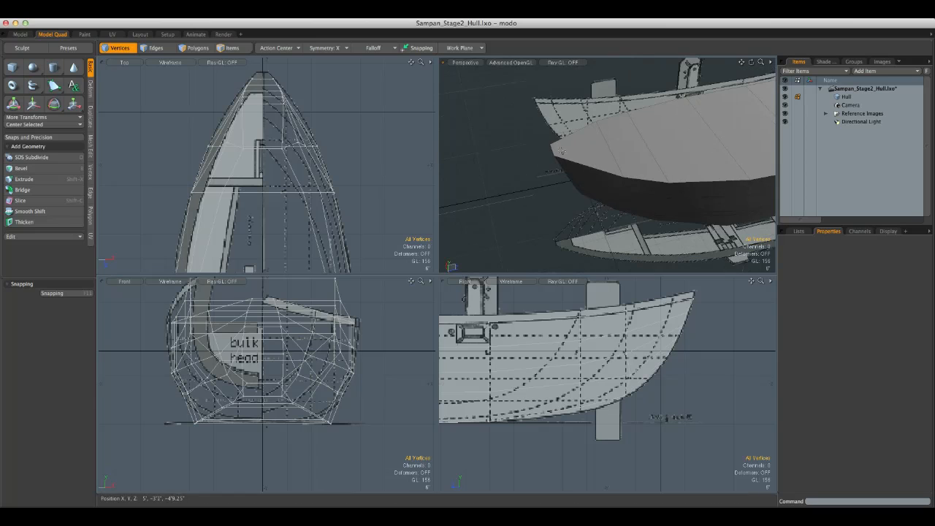
key(w)
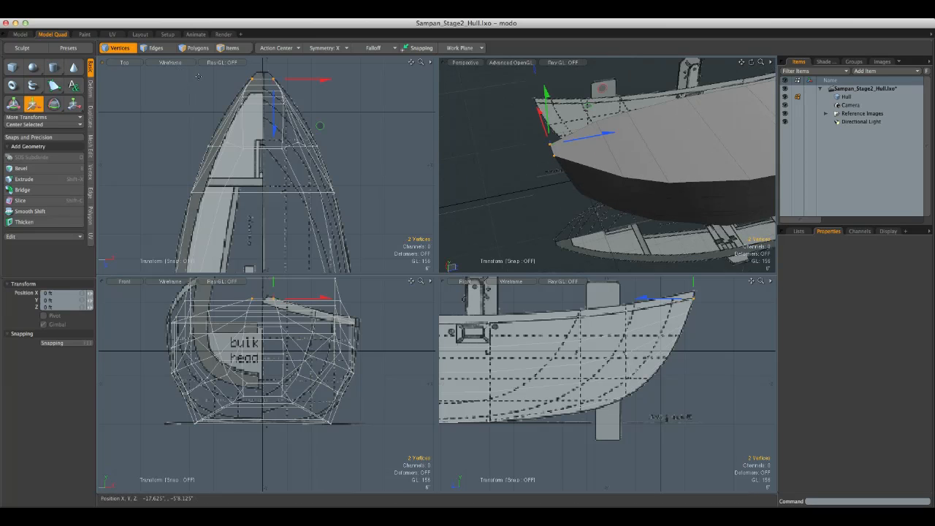
drag(320, 125, 318, 122)
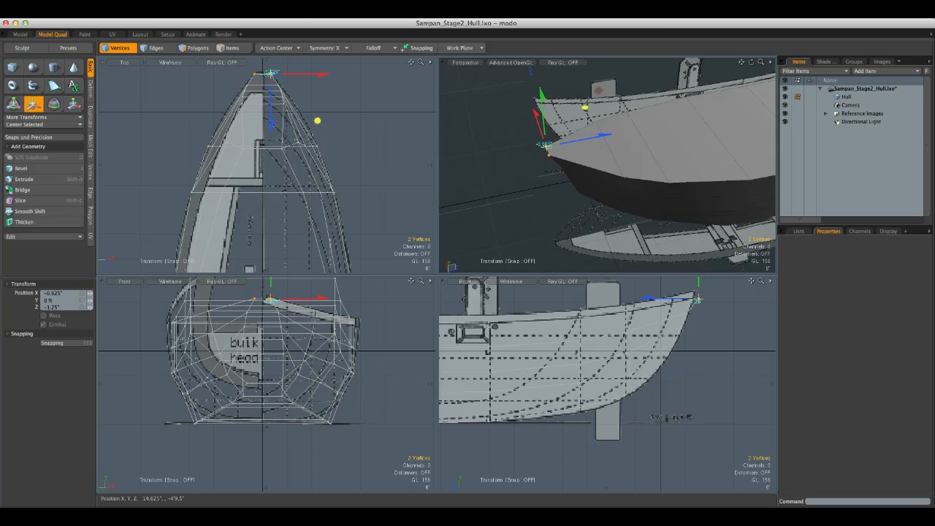
key(space)
Step: Adjust the bow end's two vertex pairs below the top corners along Z to follow the reference profile
alt+drag(565, 206, 543, 92)
key(w)
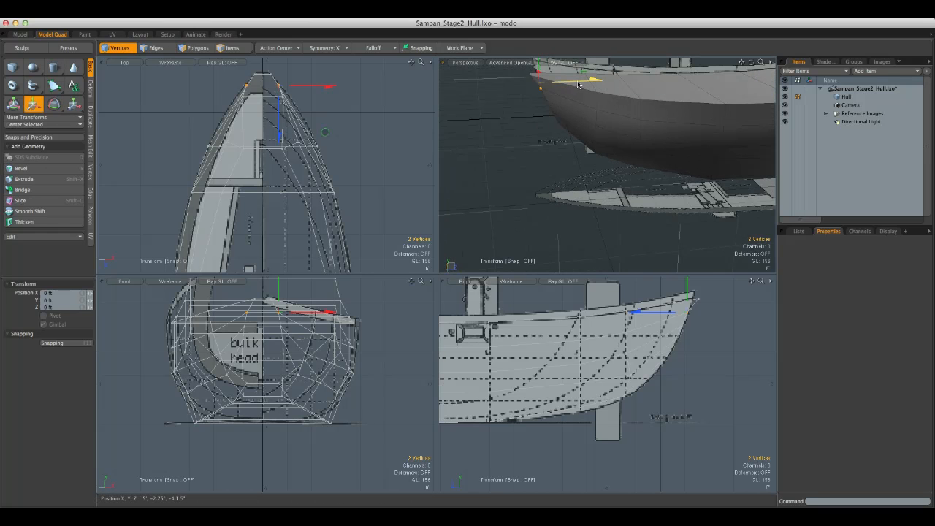
key(space)
alt+drag(537, 81, 593, 103)
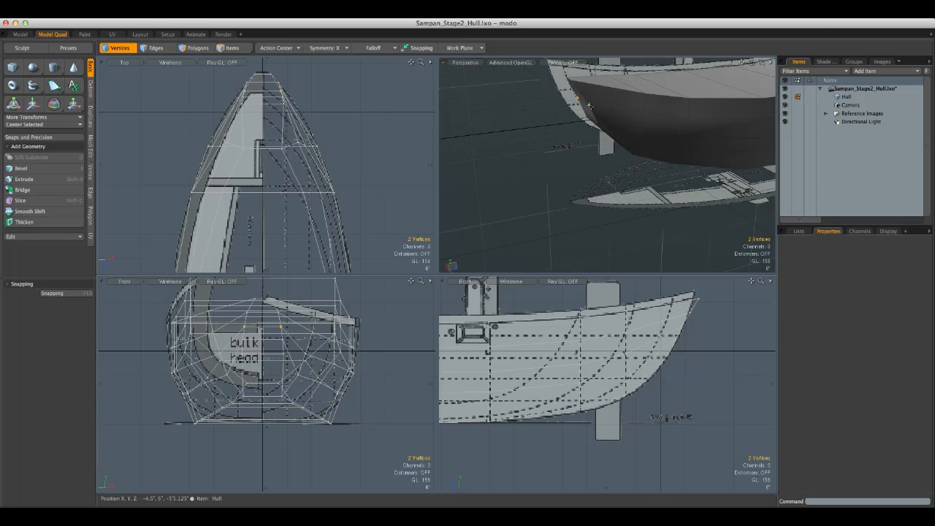
key(w)
key(space)
click(532, 128)
mouse_move(531, 128)
alt+mouse_down()
mouse_move(563, 157)
mouse_move(540, 139)
alt+mouse_up()
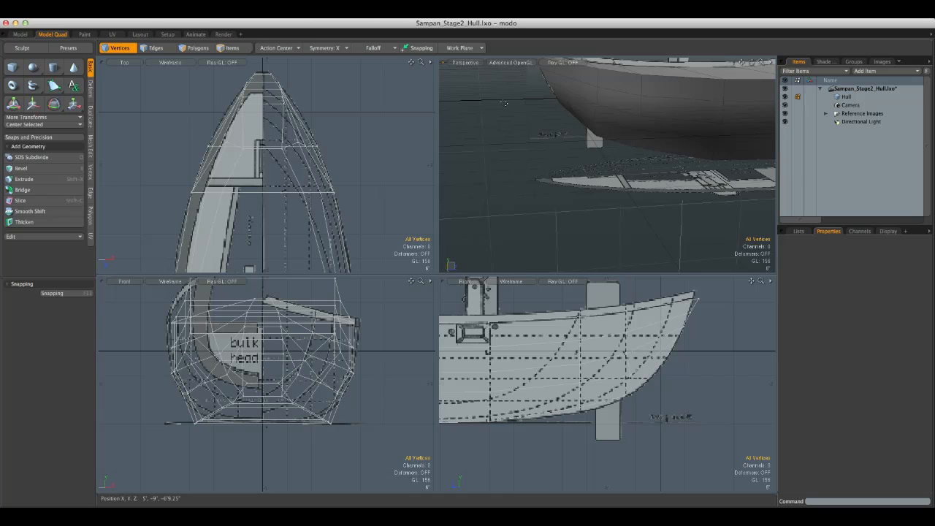
Step: Hide the reference images and switch to the Model layout with its single perspective view of the bow
click(785, 114)
click(20, 34)
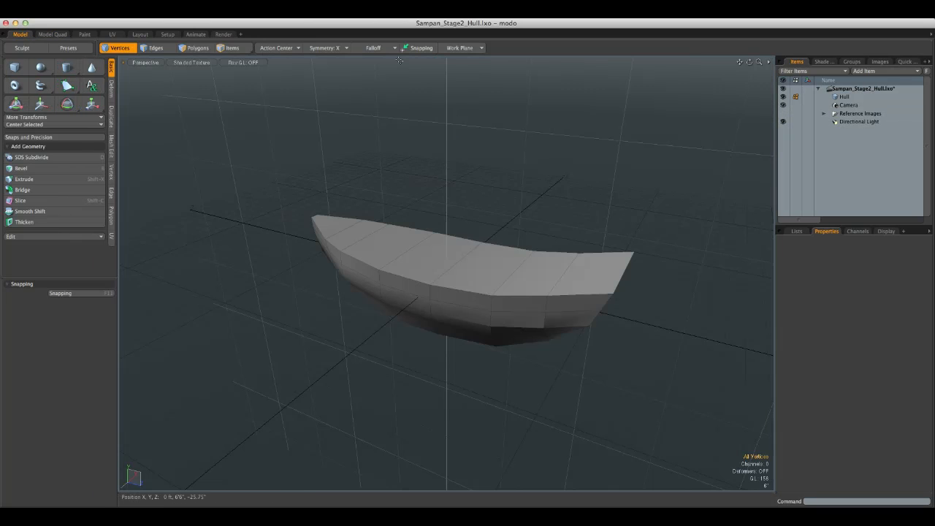
alt+drag(430, 207, 515, 158)
alt+drag(303, 237, 316, 279)
Step: Move the bow end's lower vertex pair by -0.25" in Z, then clear the selection
key(1)
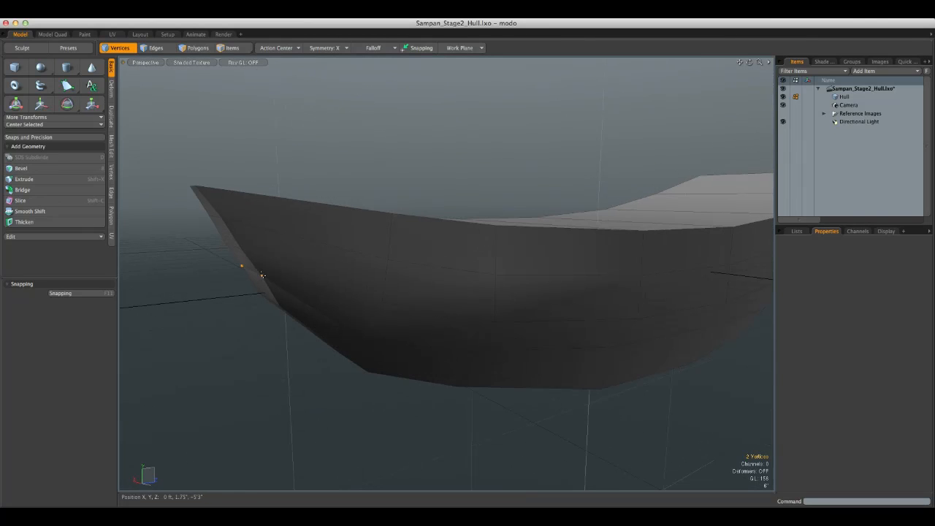
key(w)
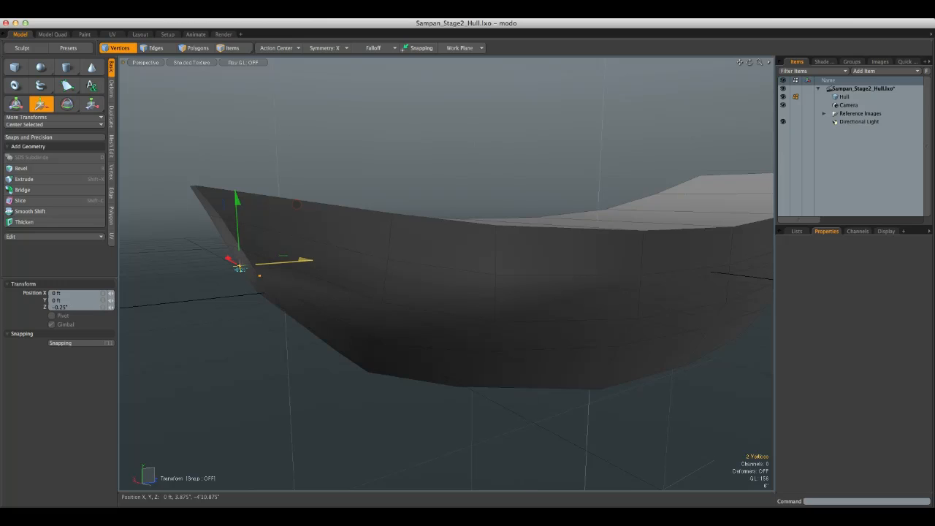
key(space)
alt+drag(252, 271, 271, 233)
click(185, 211)
Step: Move the bow end's vertices just below the top corners by -0.125" in Z and fine-tune the next pair down
alt+drag(185, 211, 296, 213)
key(w)
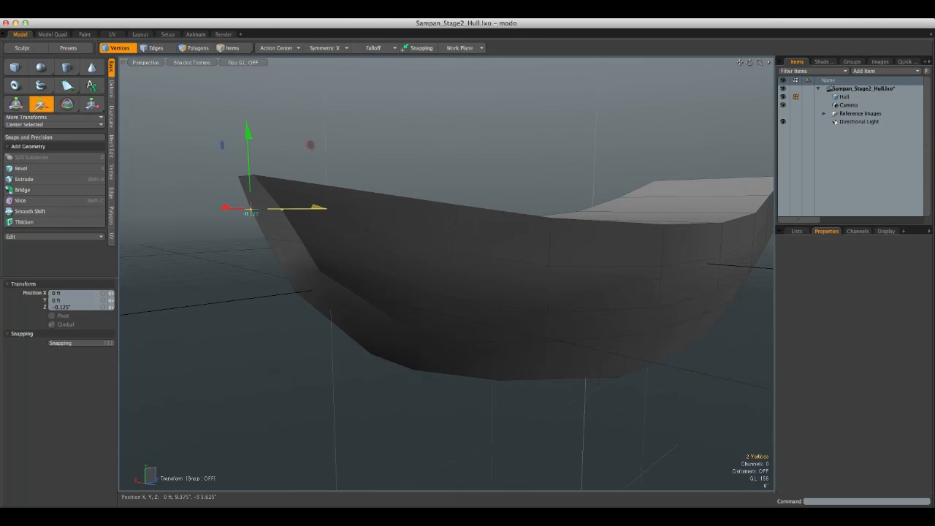
key(space)
key(w)
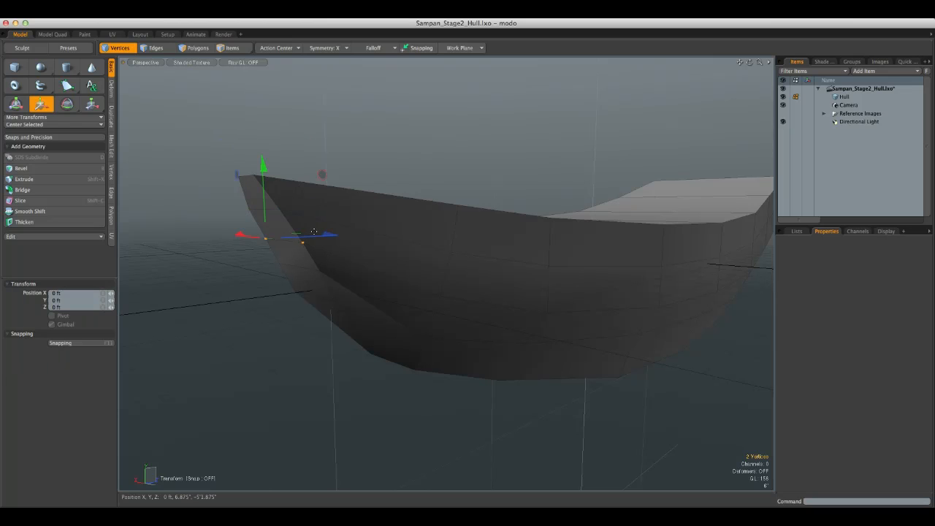
key(space)
click(409, 169)
Step: Examine the hull's side, underside and bow from several angles, switching to polygon selection to check the uneven faces
alt+drag(409, 168, 371, 161)
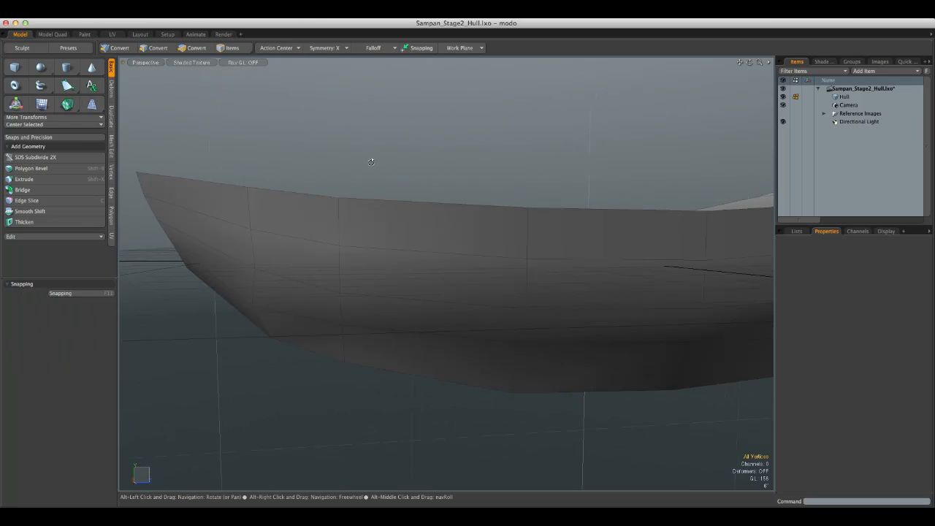
scroll(455, 176, down, 5)
alt+drag(494, 169, 650, 189)
alt+drag(533, 208, 584, 222)
scroll(536, 256, up, 5)
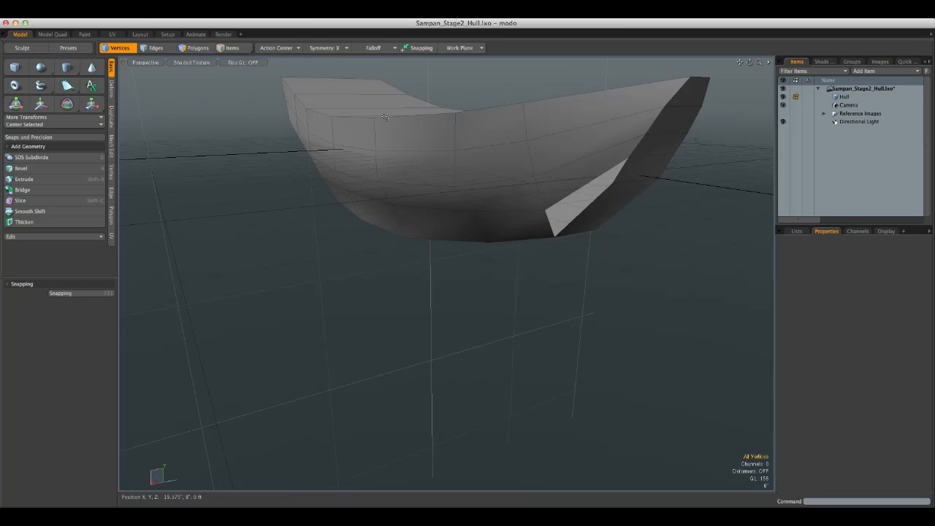
click(197, 48)
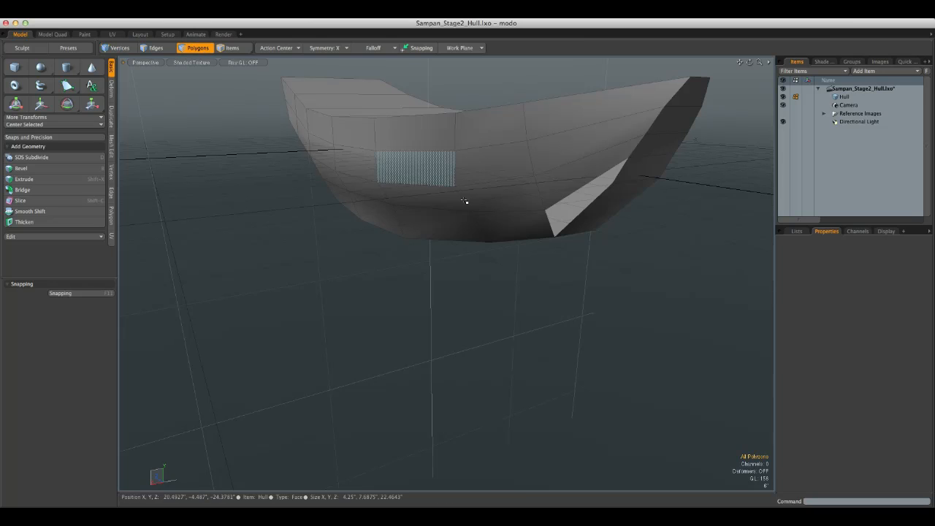
click(571, 229)
click(632, 277)
alt+drag(682, 290, 609, 287)
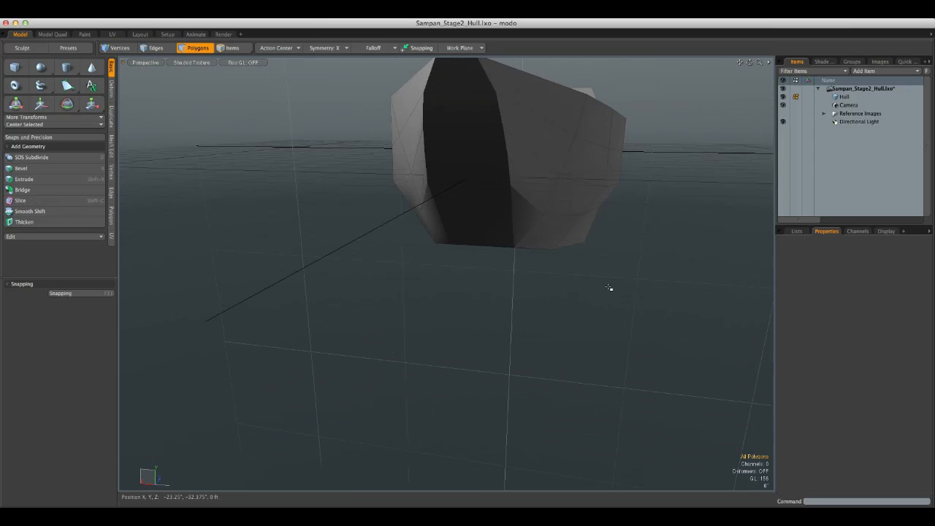
Step: Undo the last action and select the bow end's lower polygons from different angles to check their shape
key(super+z)
click(611, 267)
alt+drag(638, 230, 621, 246)
alt+drag(515, 249, 548, 256)
drag(554, 173, 545, 144)
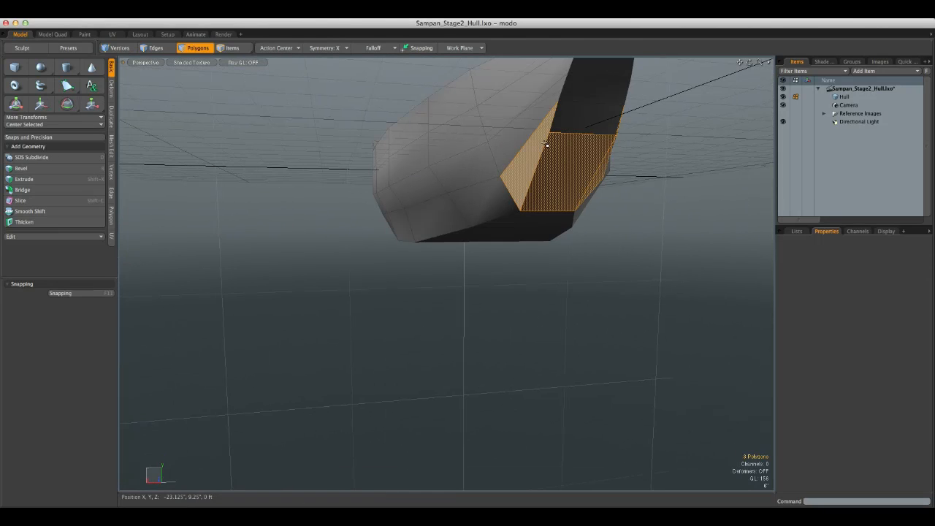
click(649, 209)
click(536, 159)
alt+drag(626, 216, 657, 250)
click(555, 183)
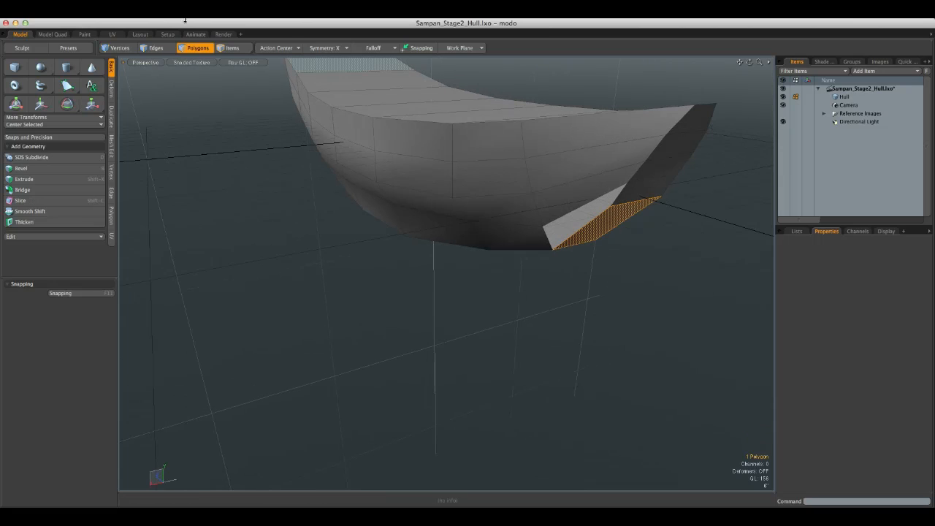
Step: Move the horizontal edge above the bow end's lowest face by -0.125" in Z, then clear the selection
click(172, 61)
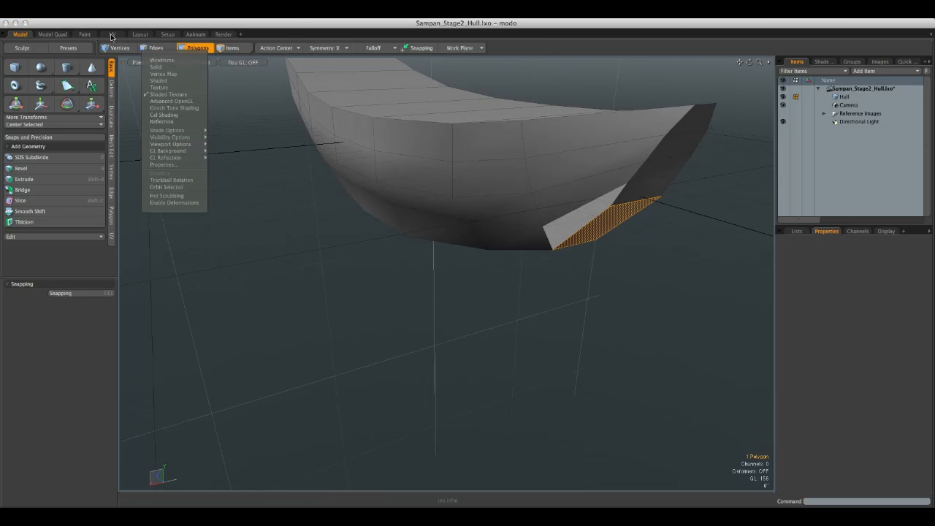
click(149, 48)
click(150, 49)
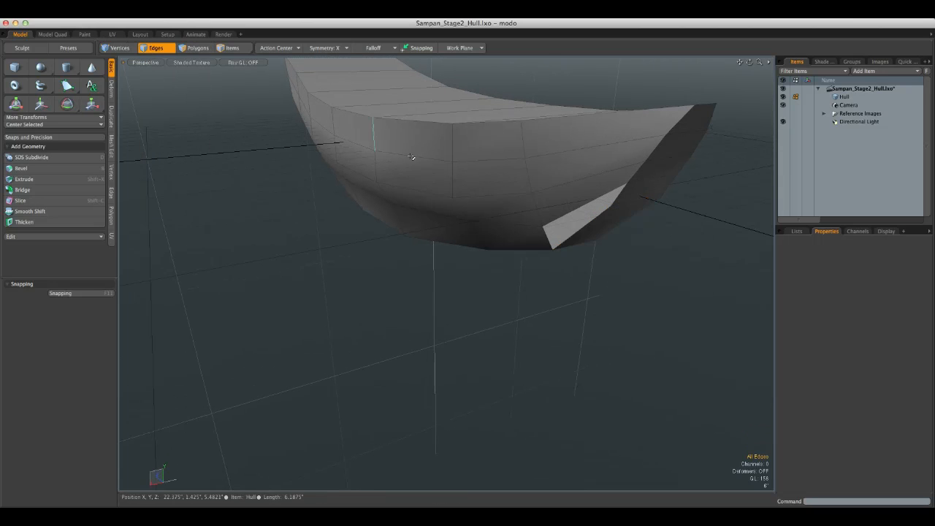
key(w)
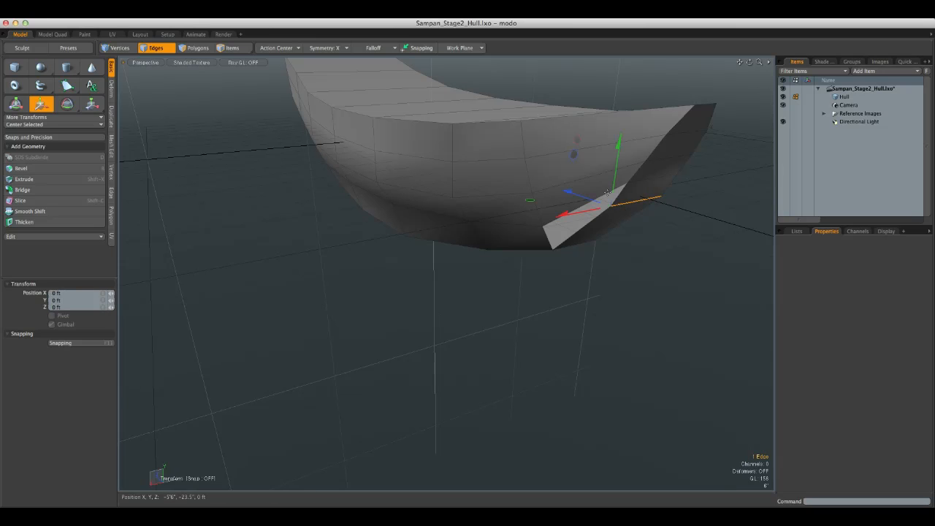
drag(570, 193, 615, 210)
alt+drag(694, 211, 509, 190)
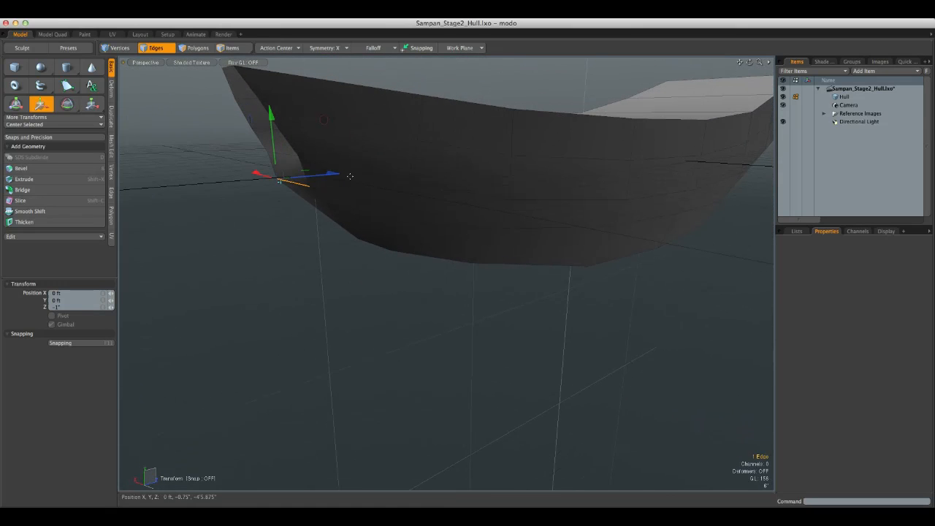
drag(276, 179, 282, 180)
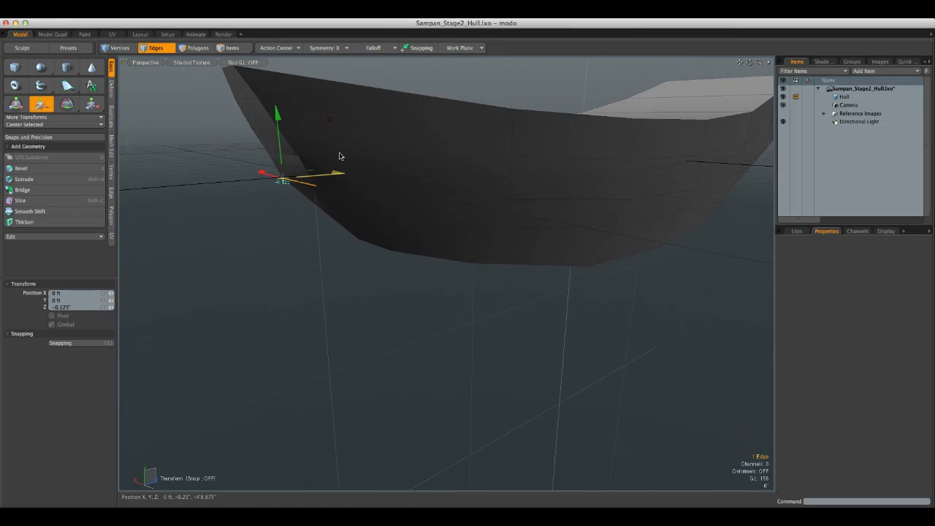
key(space)
click(460, 270)
Step: Examine the bow's lower polygons, then inspect the hull's underside and stern from several angles
alt+drag(459, 270, 599, 303)
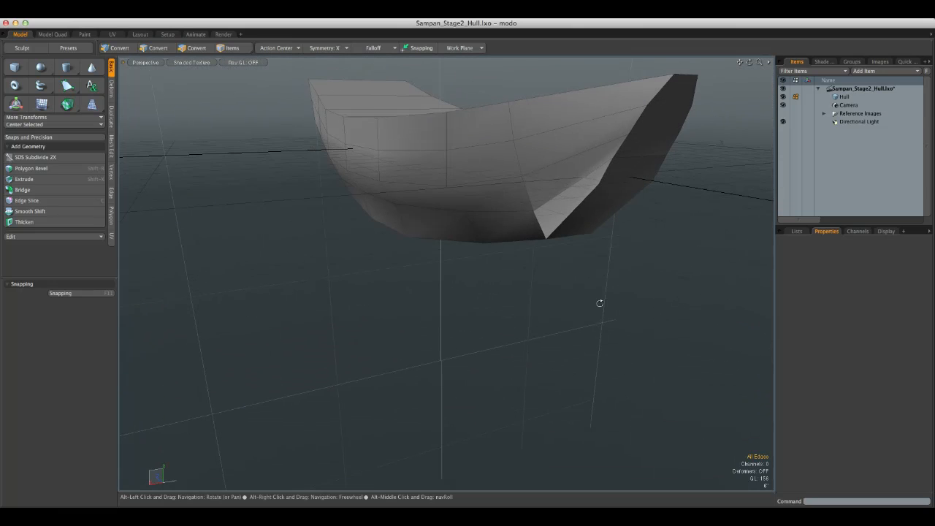
alt+drag(626, 173, 647, 188)
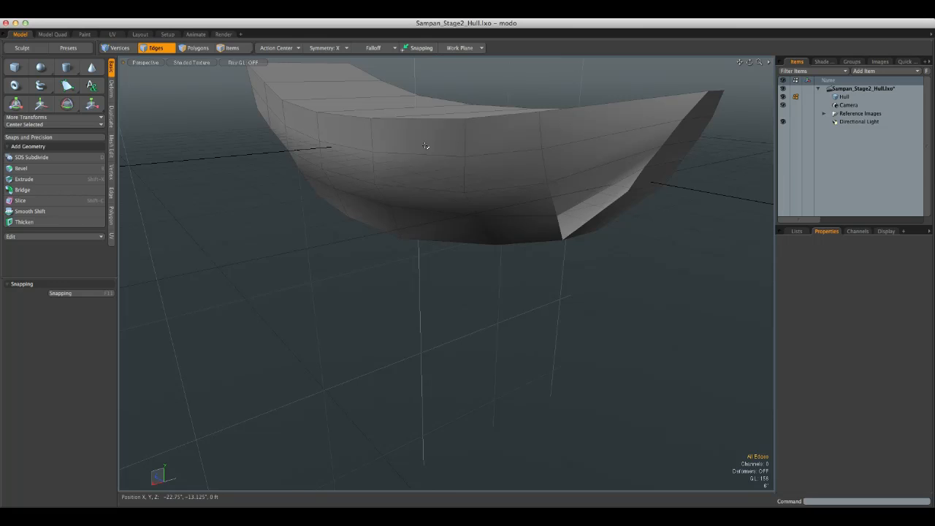
click(207, 51)
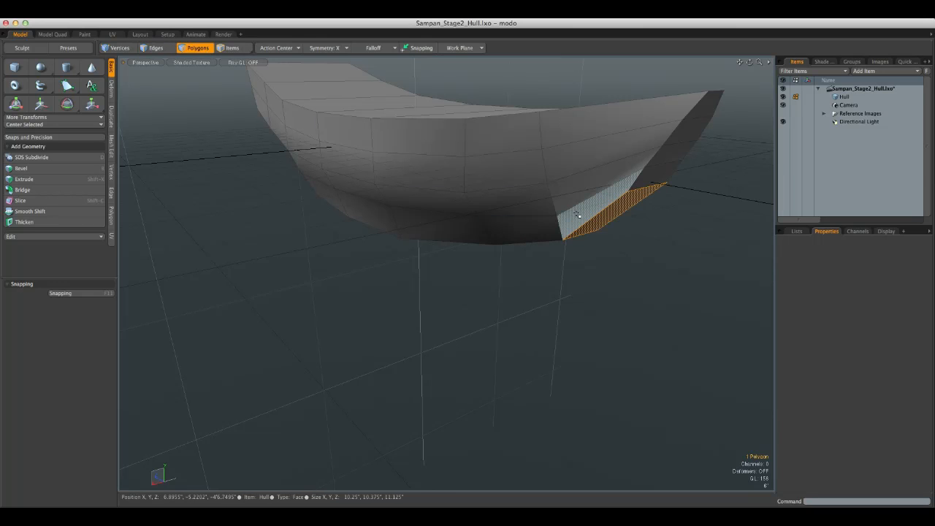
click(608, 286)
alt+drag(609, 287, 537, 233)
alt+drag(497, 251, 451, 238)
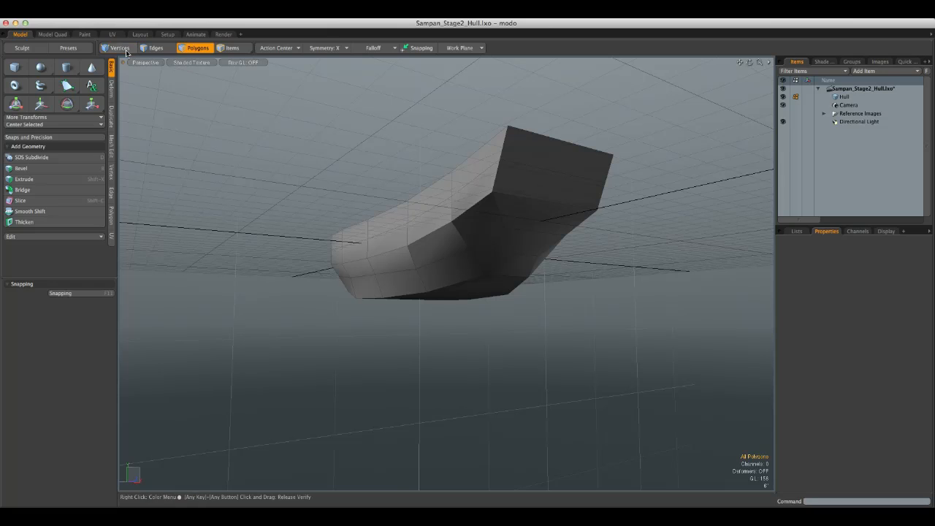
Step: Move the symmetrical vertex pair just below the stern end's lower corners inward by -4" in X, then clear the selection
click(453, 225)
alt+drag(558, 244, 446, 267)
key(w)
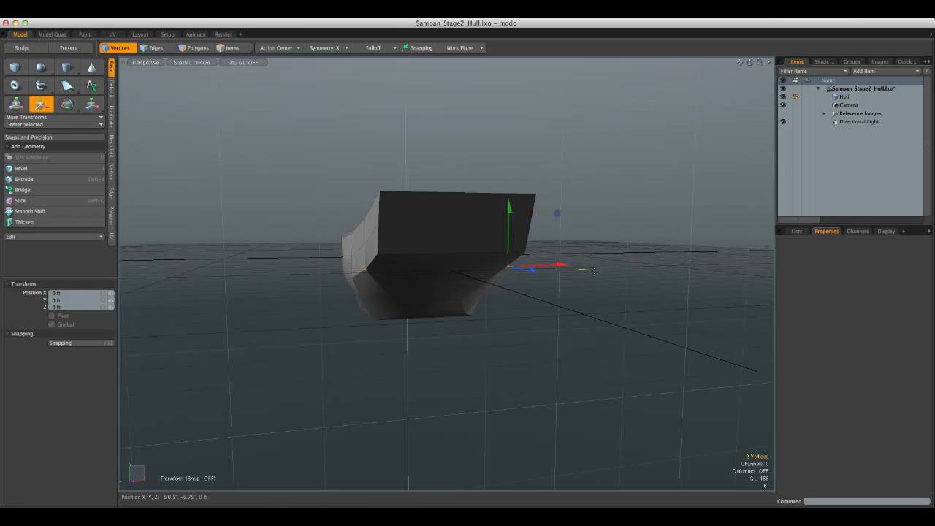
key(q)
mouse_move(466, 281)
alt+mouse_down()
mouse_move(484, 265)
mouse_move(471, 268)
alt+mouse_up()
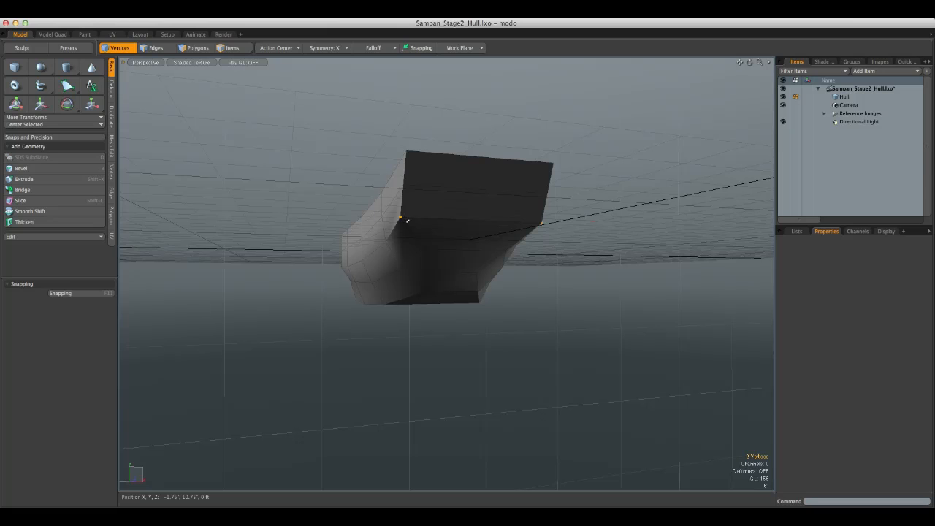
key(w)
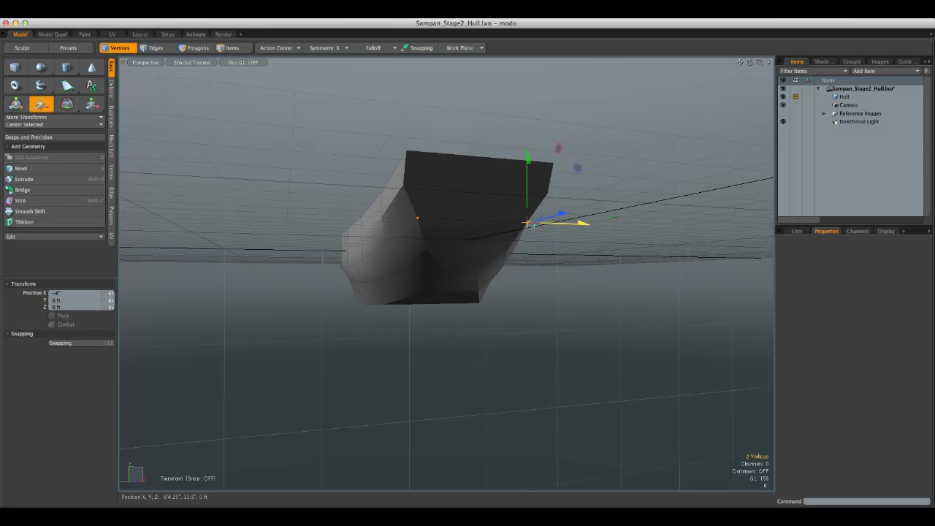
key(q)
alt+drag(537, 225, 524, 292)
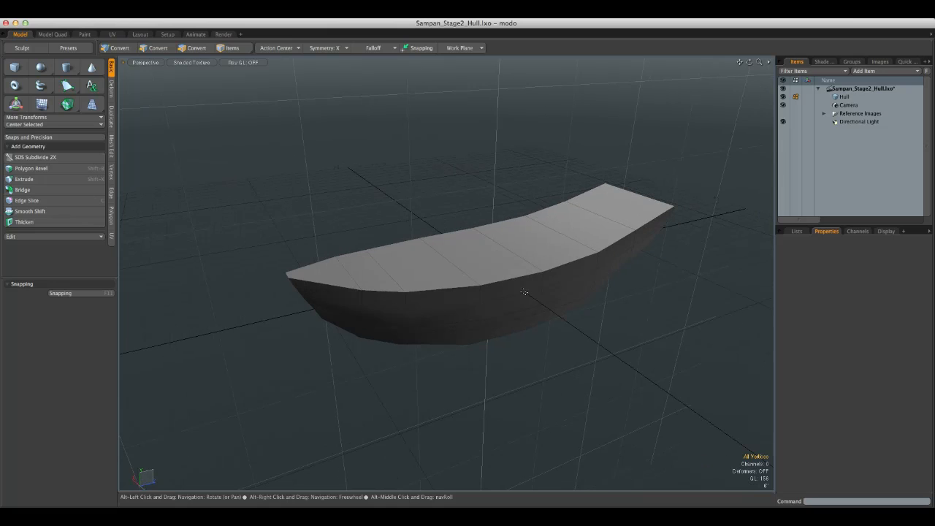
Step: Show the reference images again and compare the hull's outline in the top view before returning to the perspective view
click(782, 114)
alt+drag(661, 221, 704, 254)
key(KP_1)
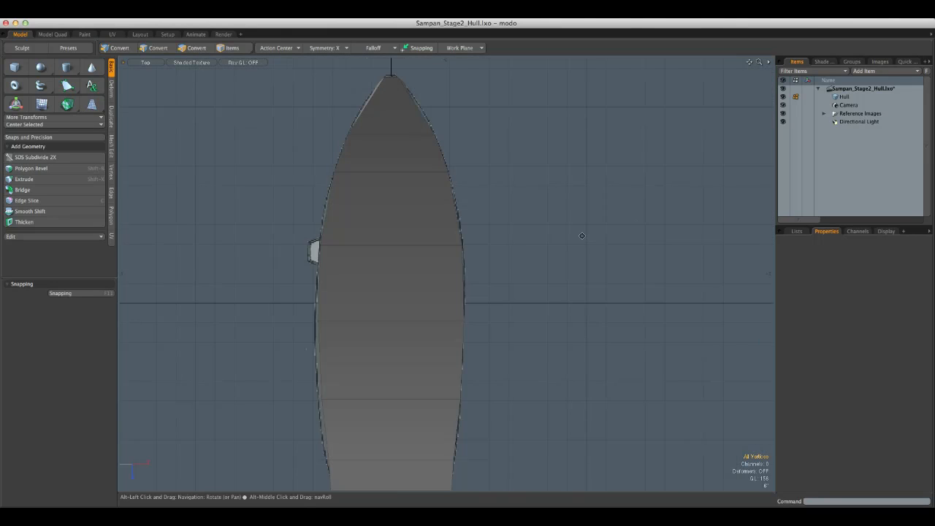
key(1)
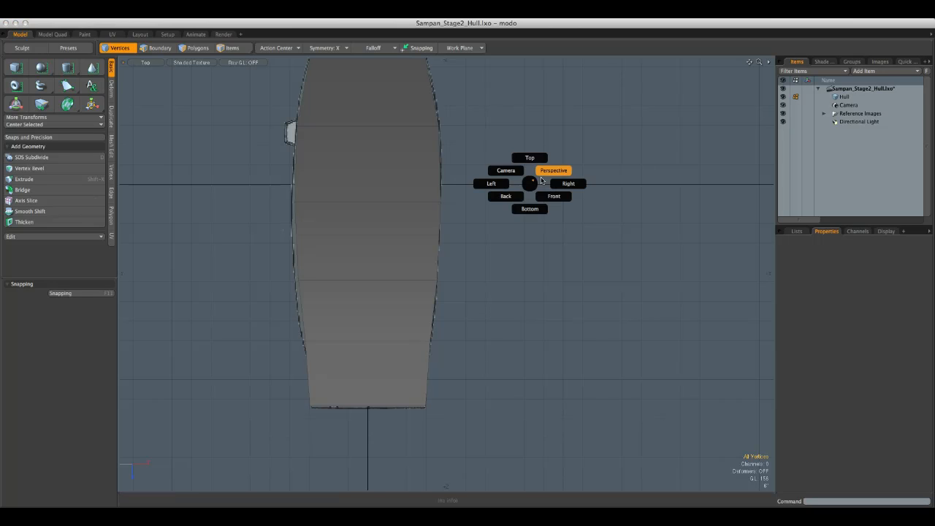
click(545, 177)
Step: Move the stern's top corner vertices outward by 2.5" in X, then clear the selection
alt+drag(646, 281, 650, 304)
key(w)
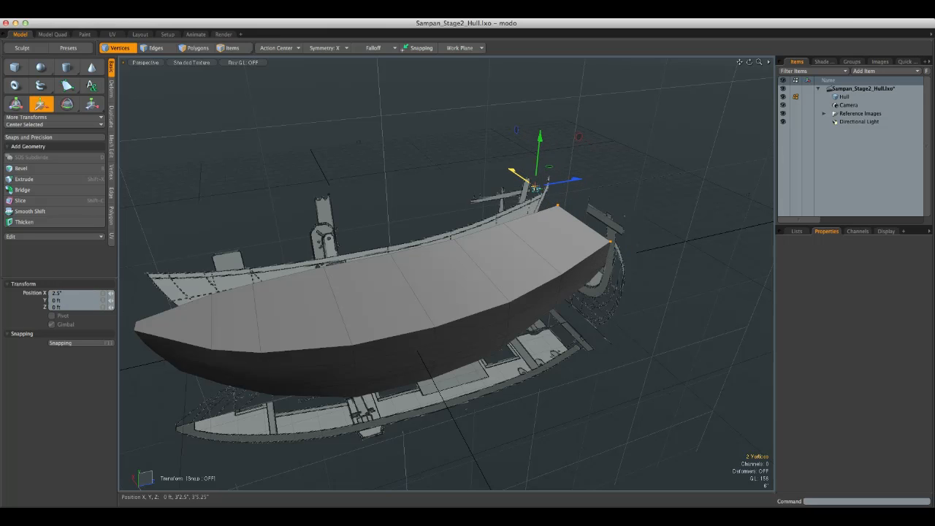
alt+drag(524, 167, 605, 236)
key(space)
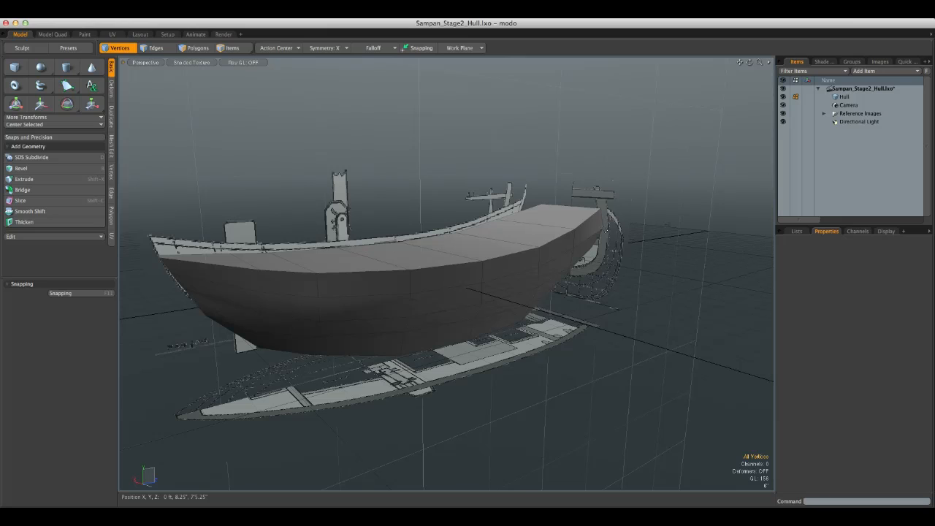
Step: Move the stern vertex pair just below the top corners by -1.25" in X, then clear the selection
key(w)
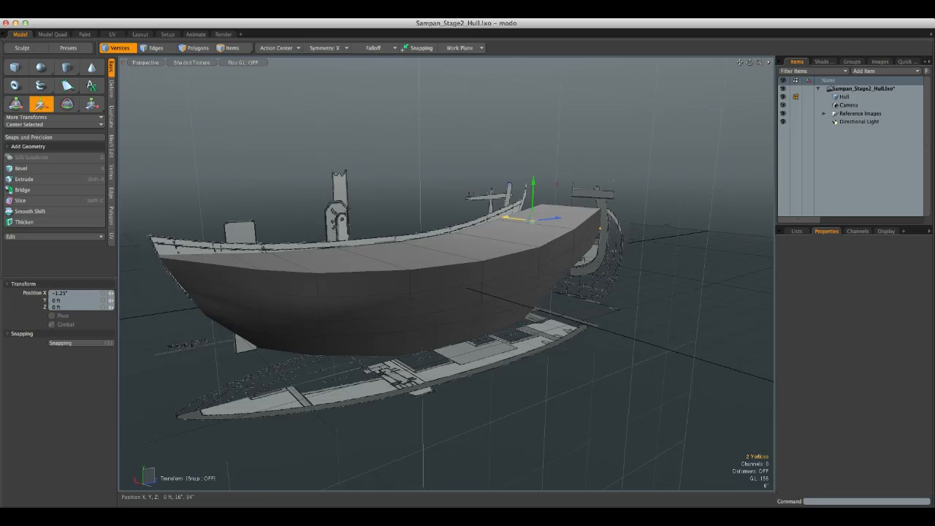
key(space)
click(620, 244)
Step: Examine the whole hull against the side and plan reference images from several angles
alt+drag(621, 245, 539, 201)
alt+drag(400, 298, 442, 272)
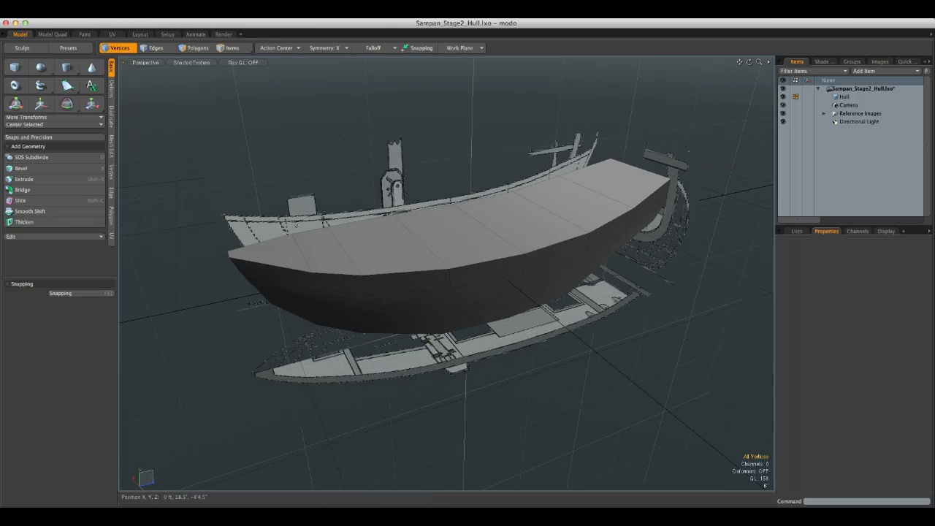
alt+drag(639, 216, 673, 176)
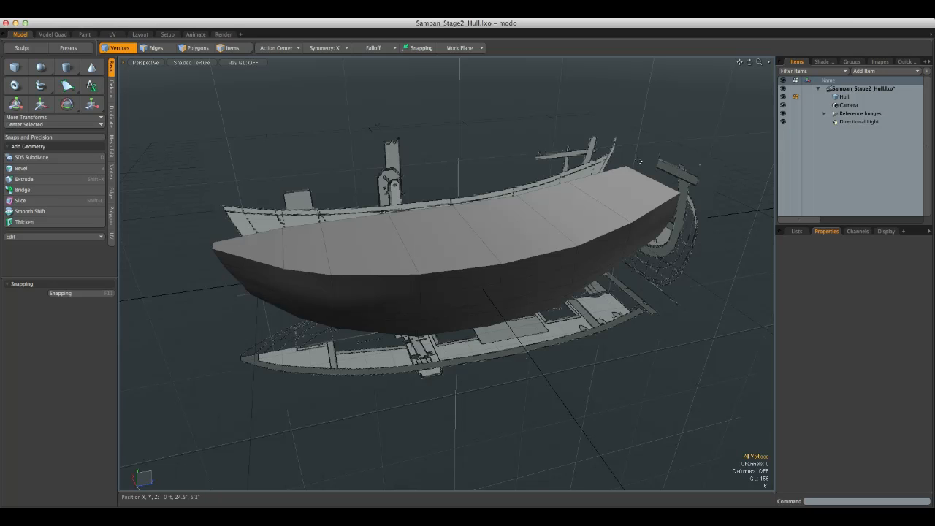
alt+drag(649, 162, 706, 244)
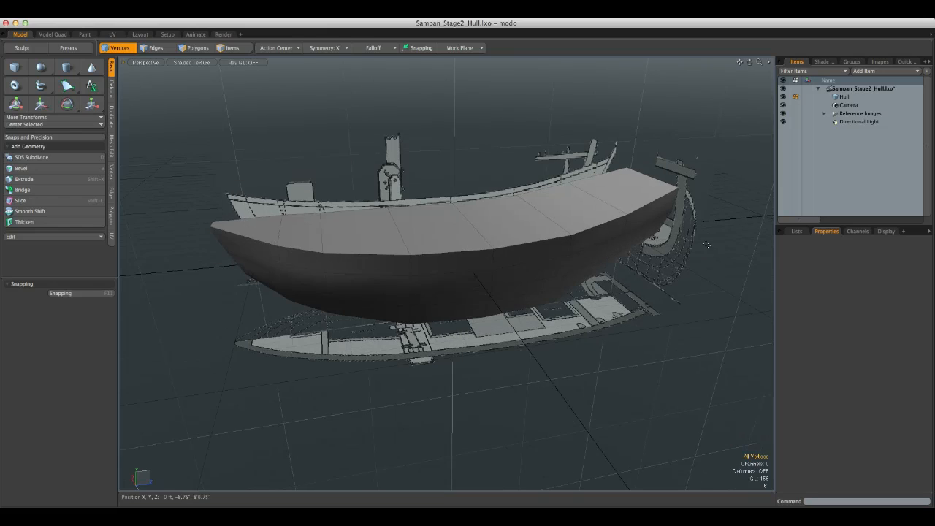